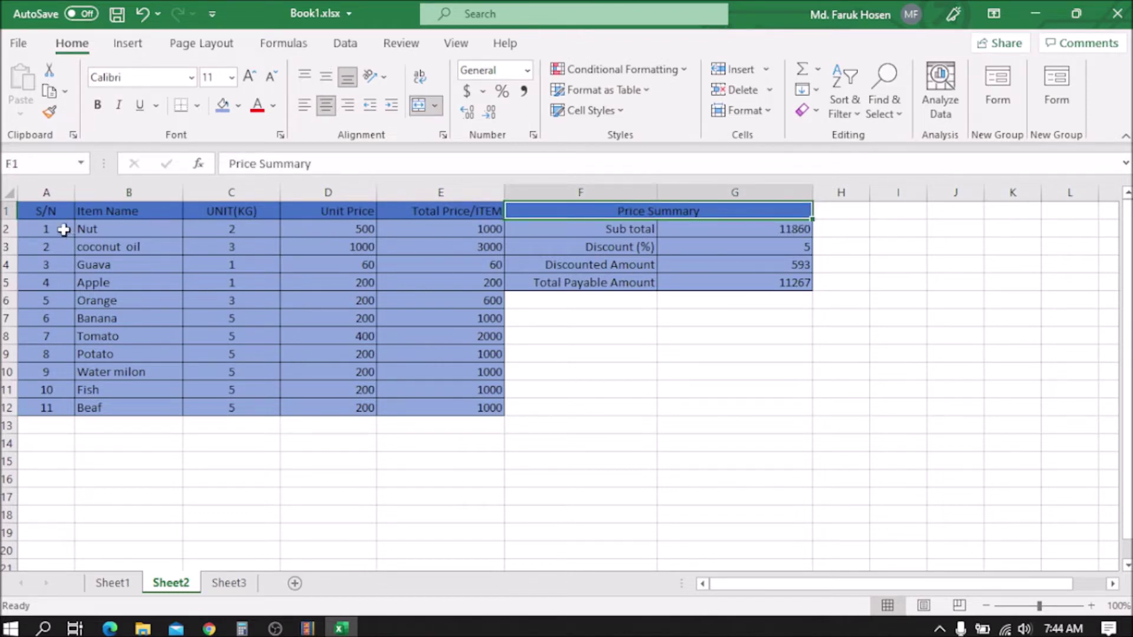
click(61, 211)
click(732, 215)
click(488, 406)
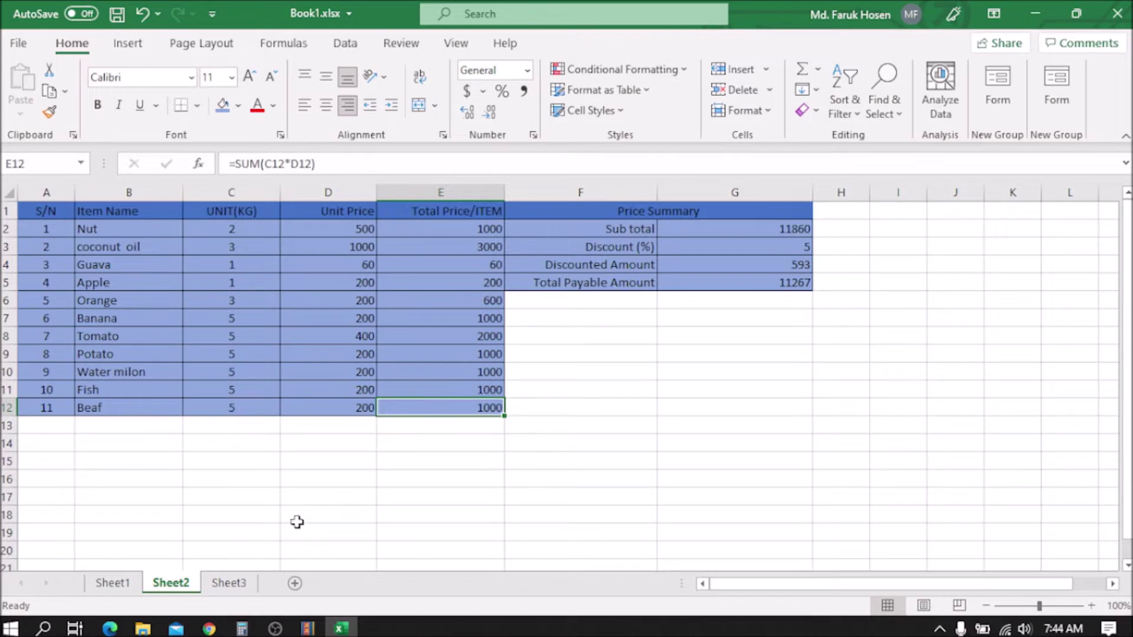
- On Sheet3, fill in the first item row with serial number 1, item Banana, quantity 2 and unit price 10
click(229, 584)
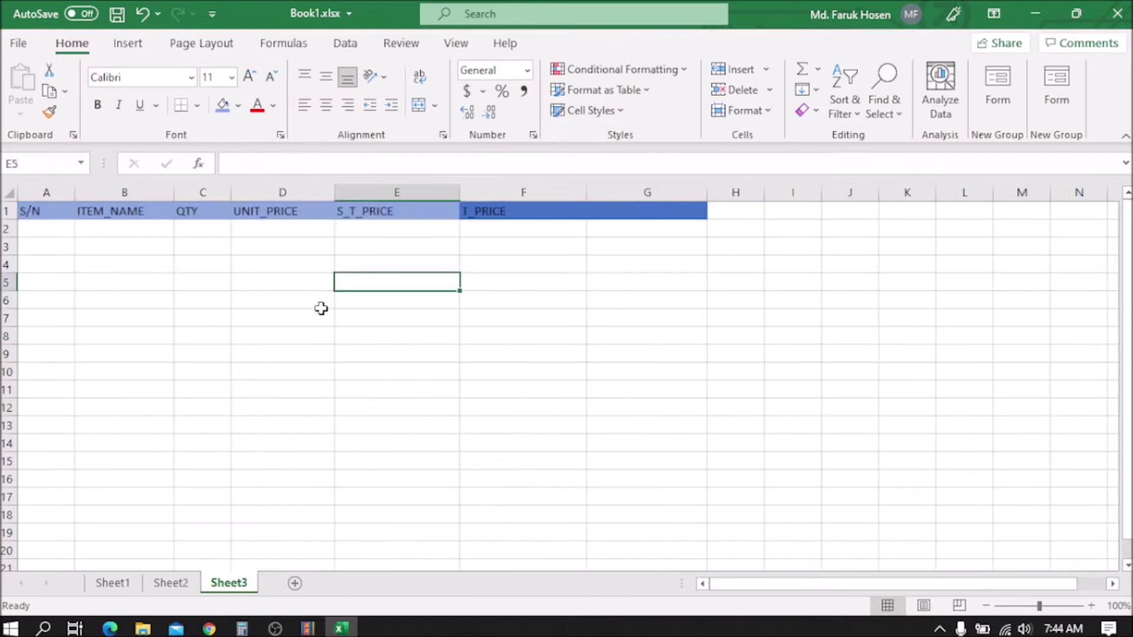
click(43, 229)
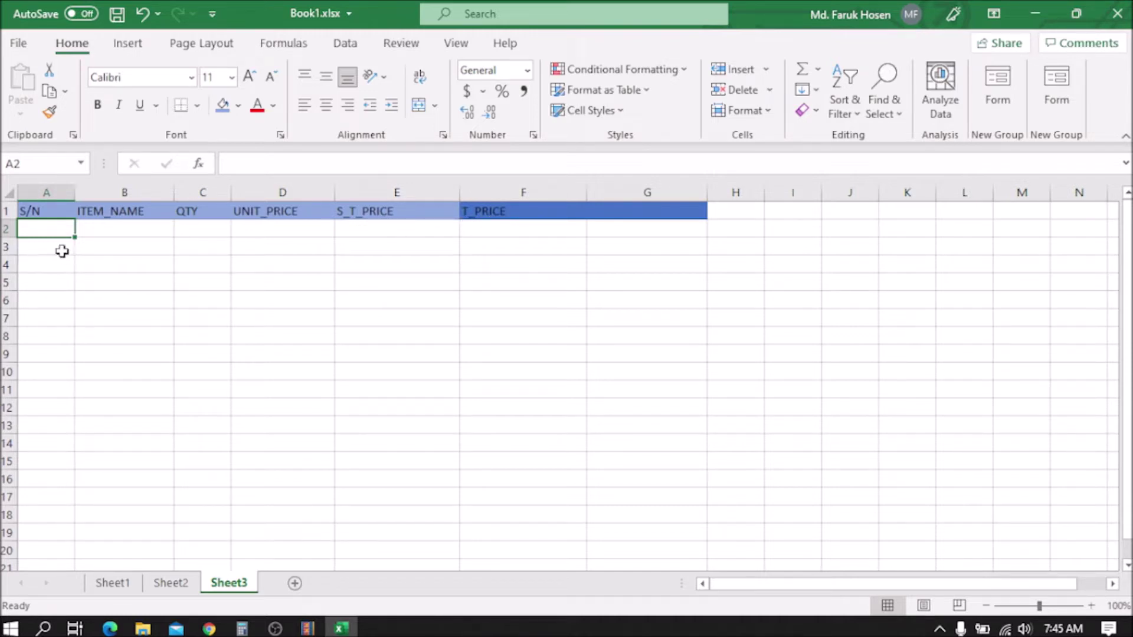
text(1)
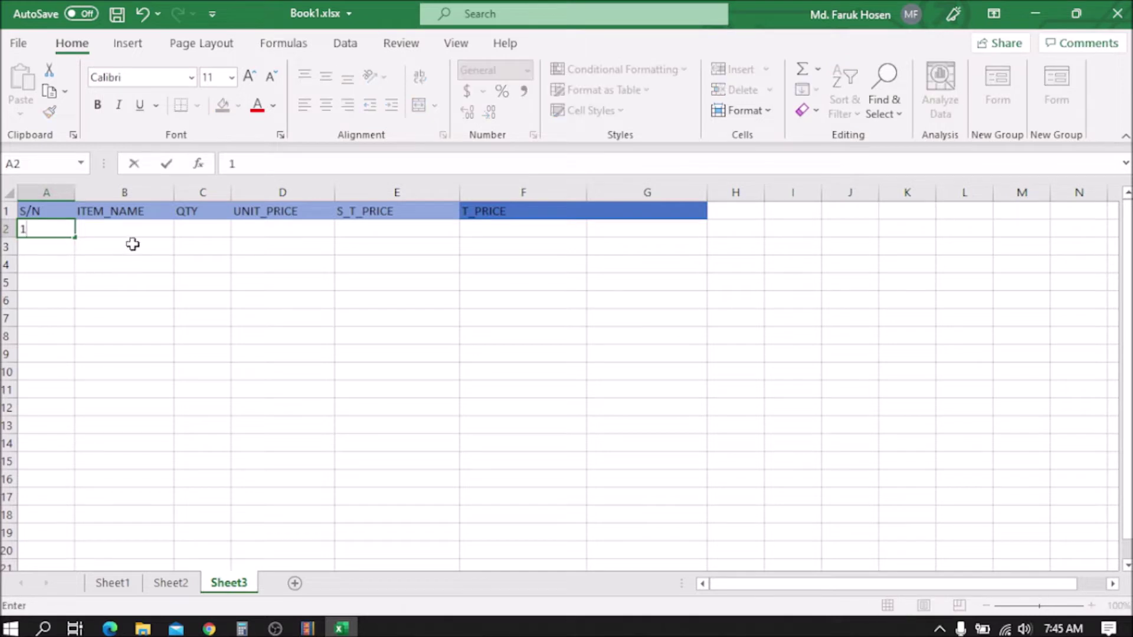
click(132, 235)
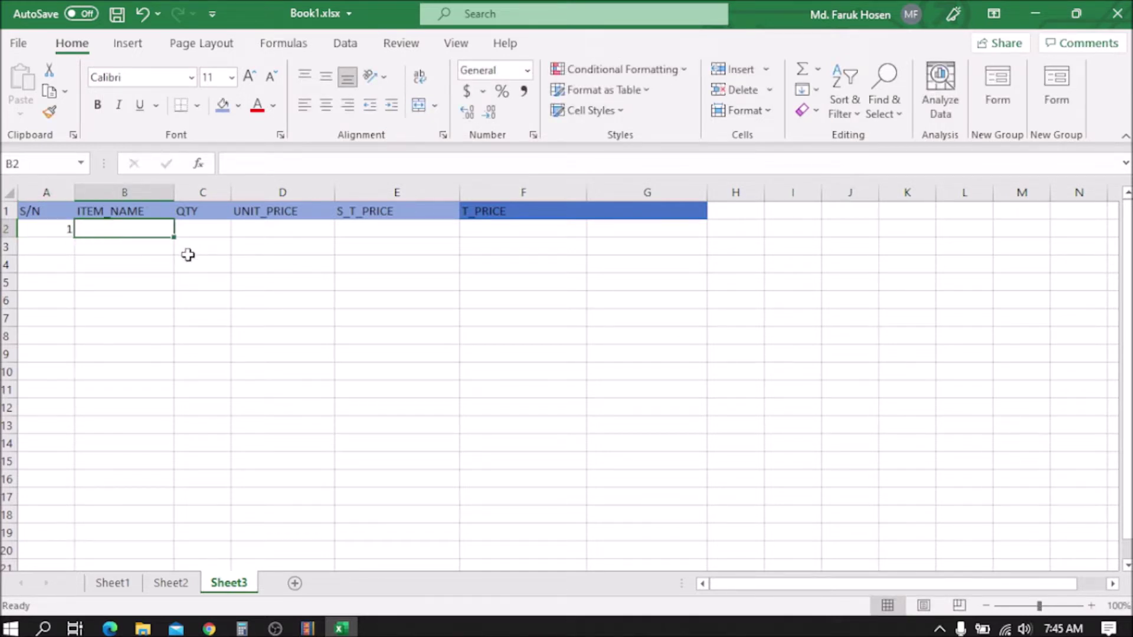
text(Banana)
click(219, 234)
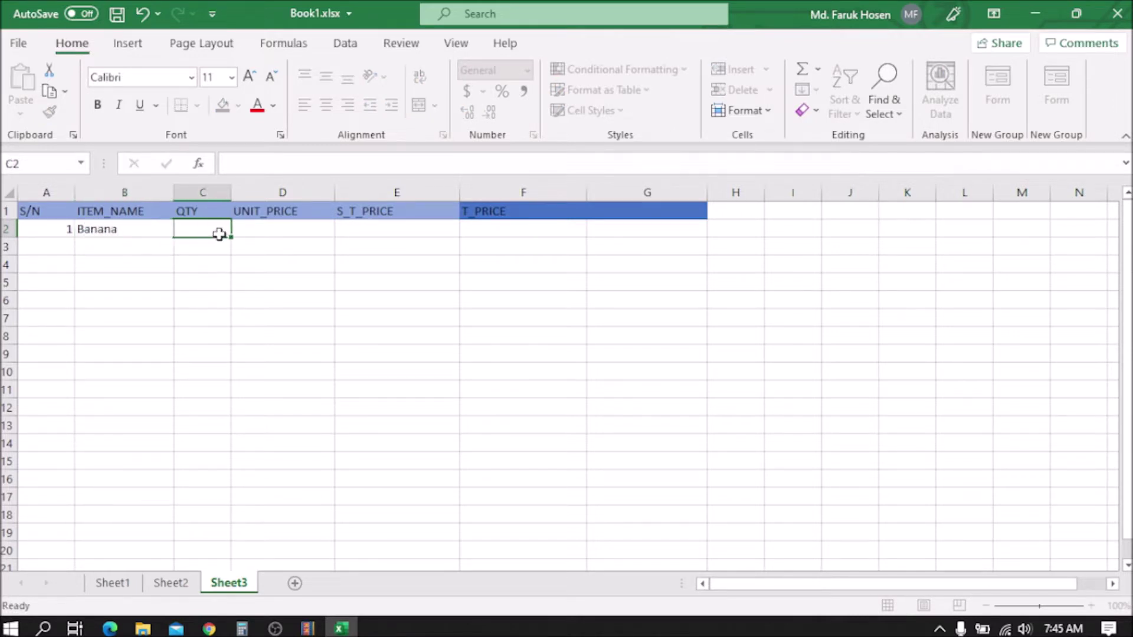
text(2)
click(304, 231)
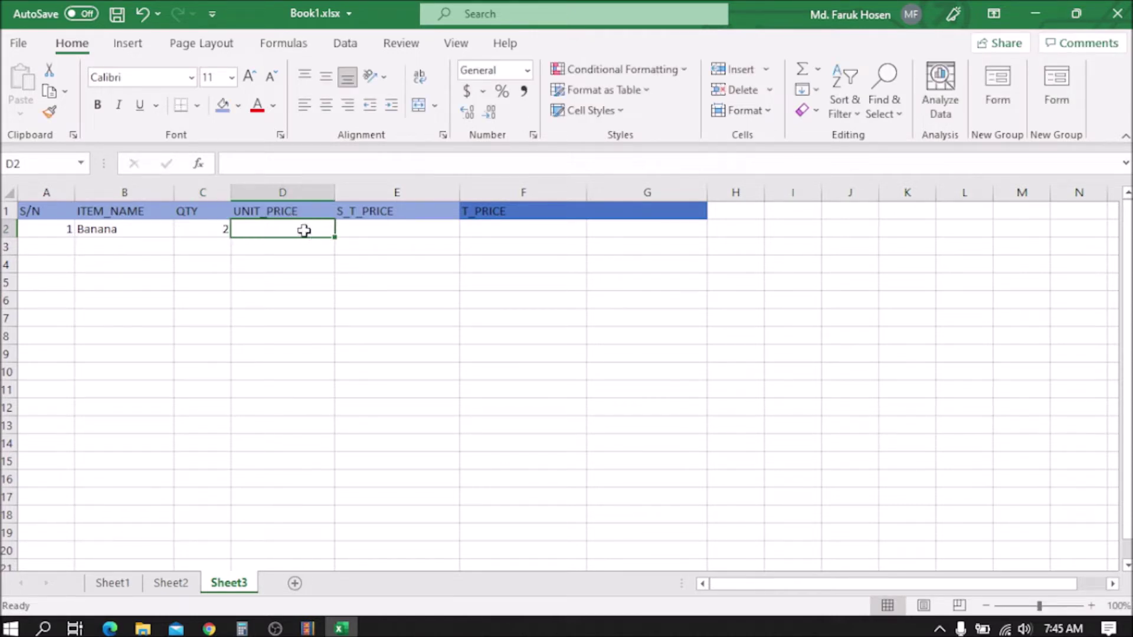
text(10)
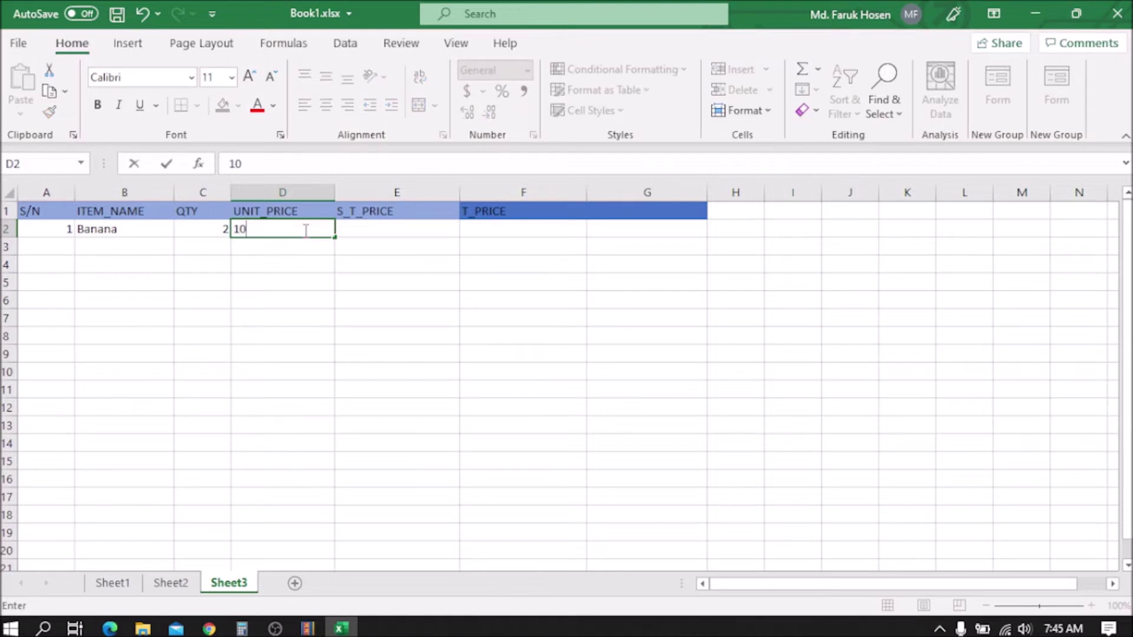
click(316, 291)
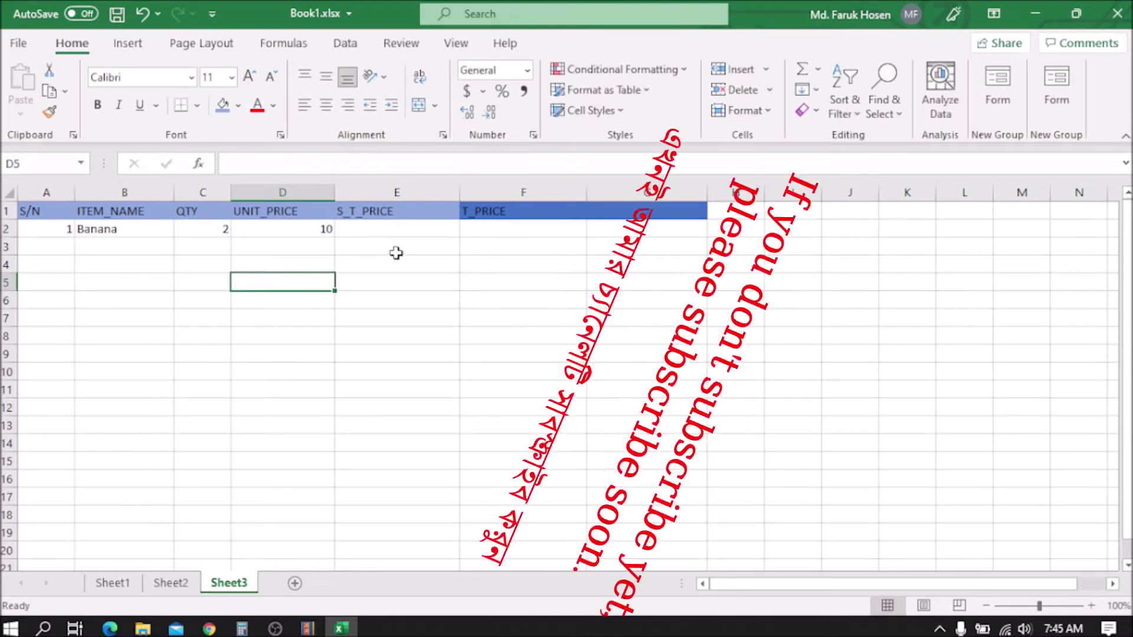
- Enter the formula =SUM(C2*D2) in cell E2 to calculate the S_T_PRICE of the Banana row
click(374, 231)
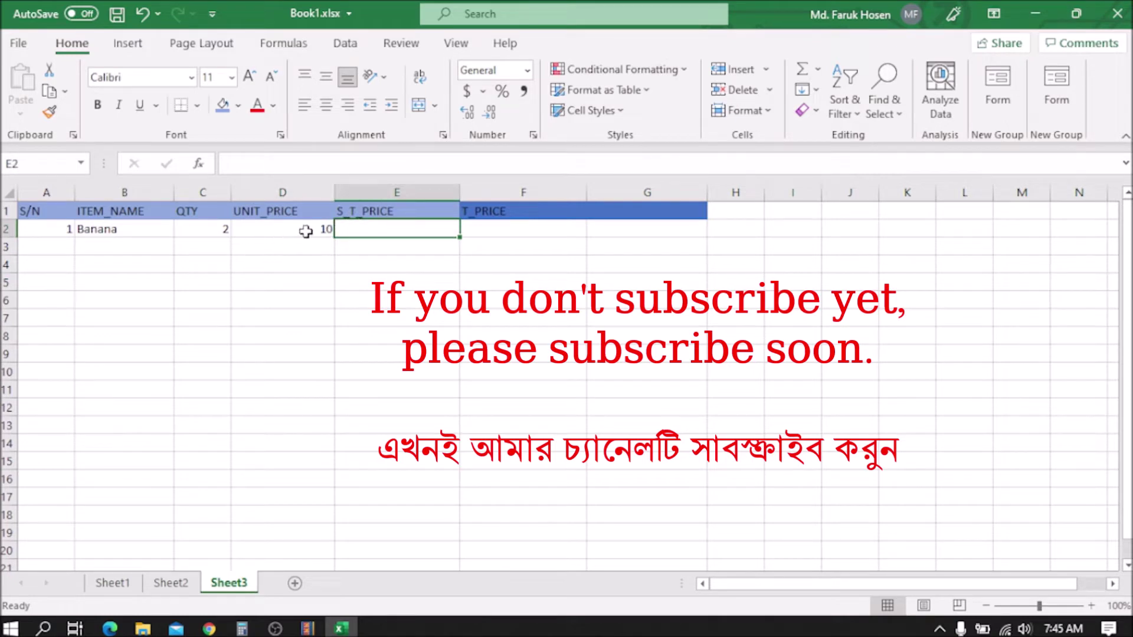
click(227, 232)
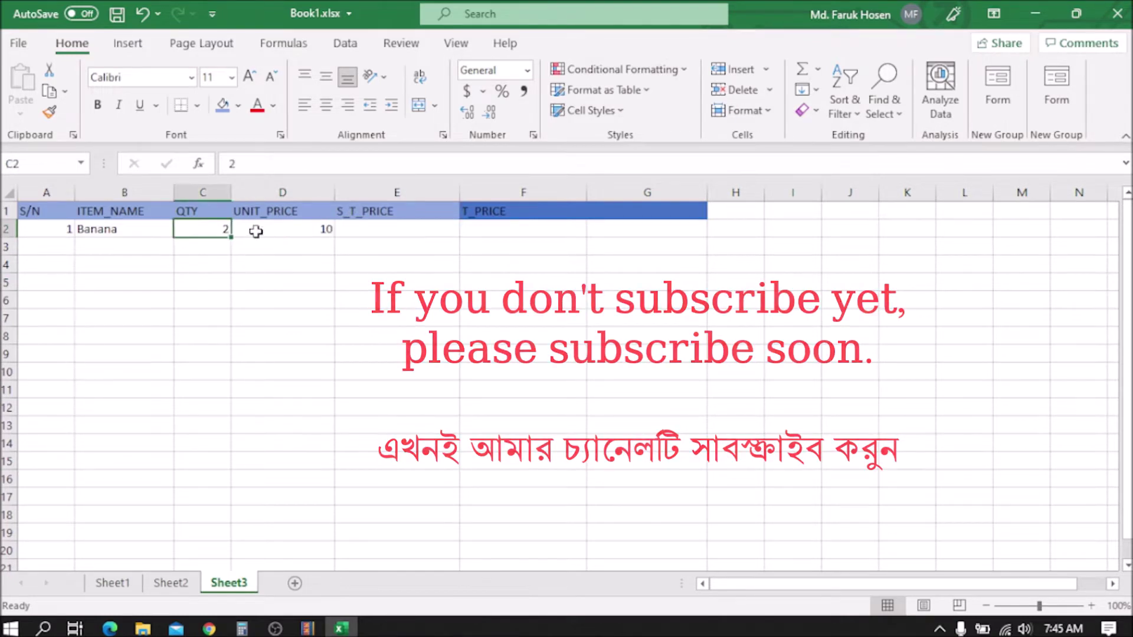
click(322, 228)
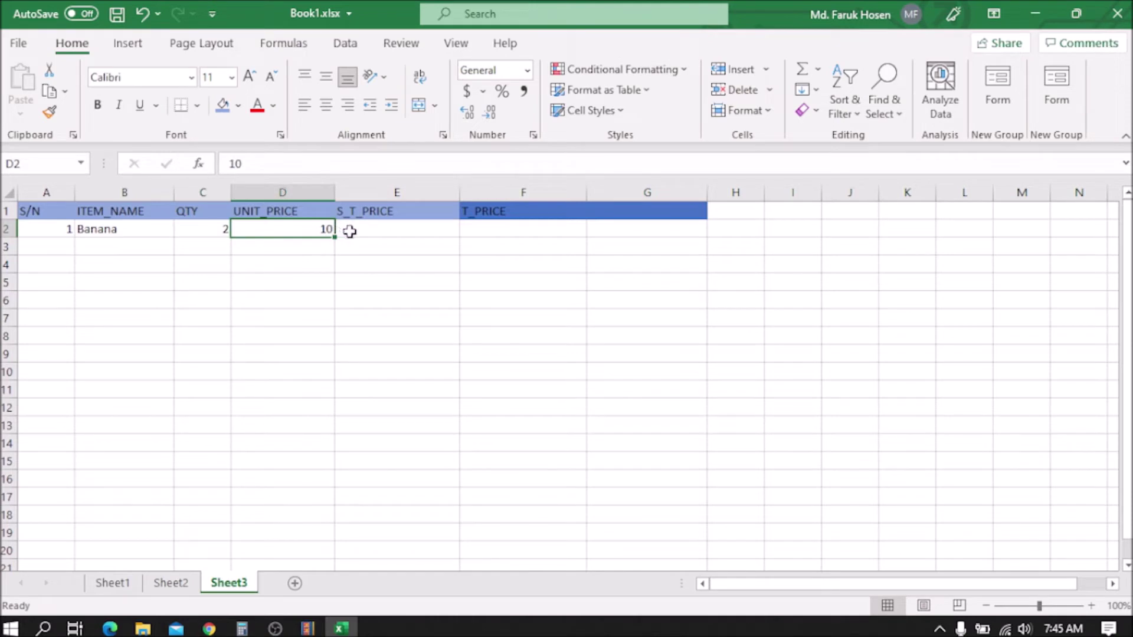
click(376, 228)
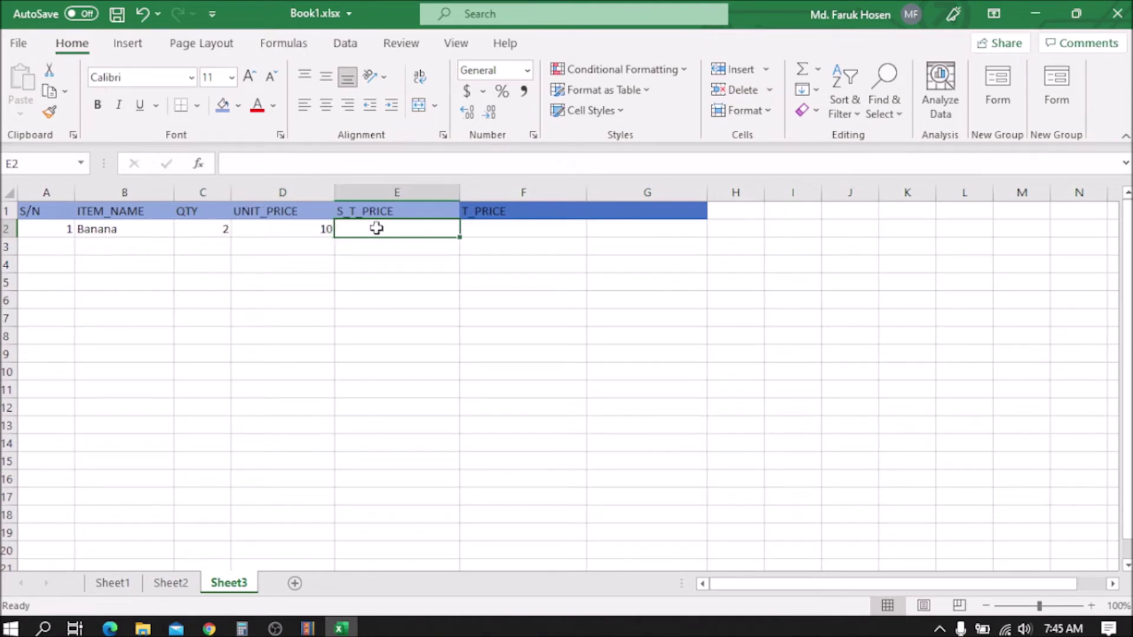
double_click(376, 228)
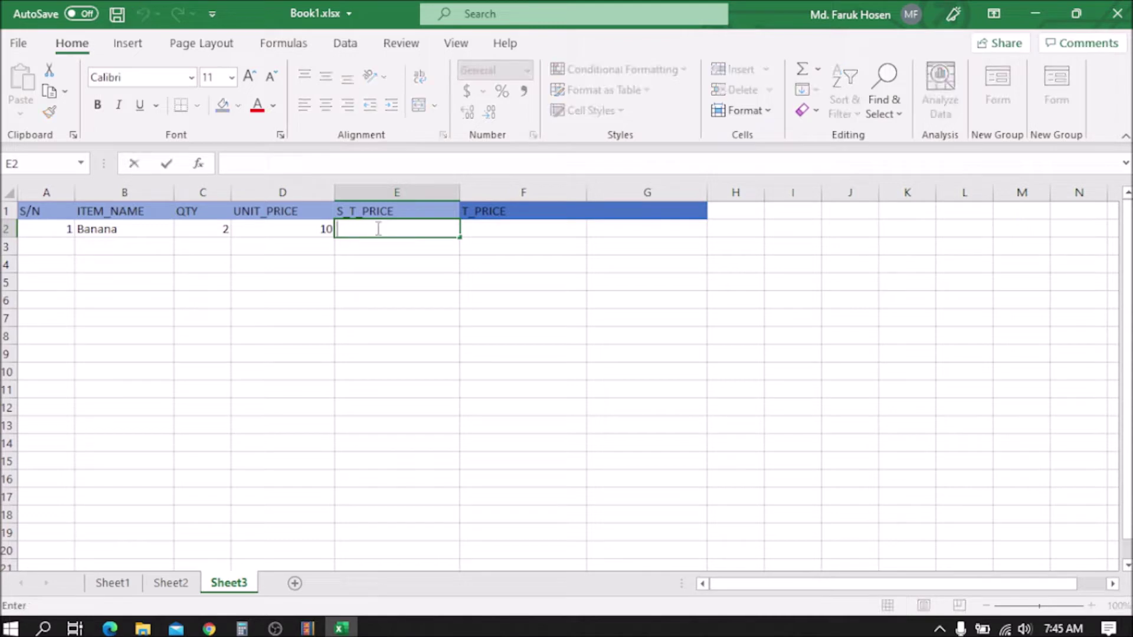
text(=S)
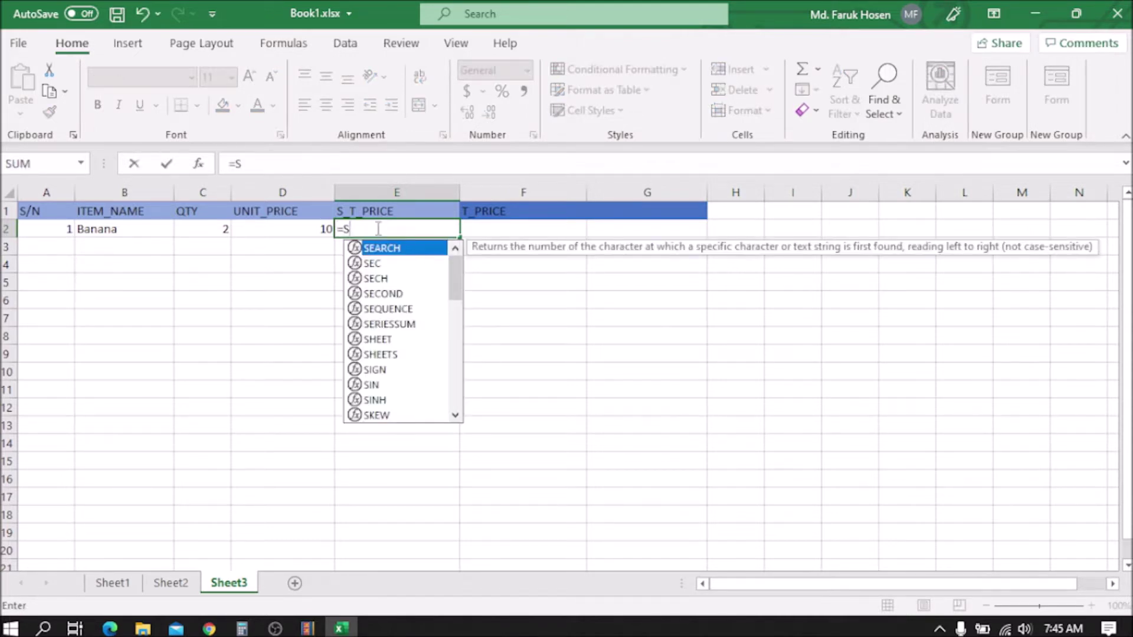
text(UM)
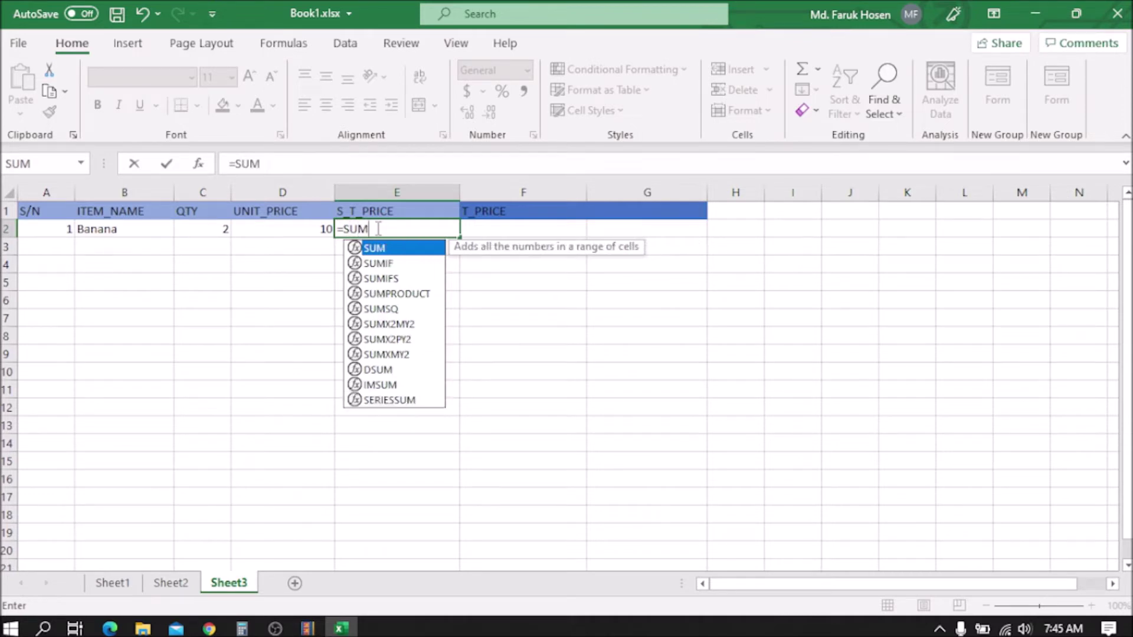
text(()
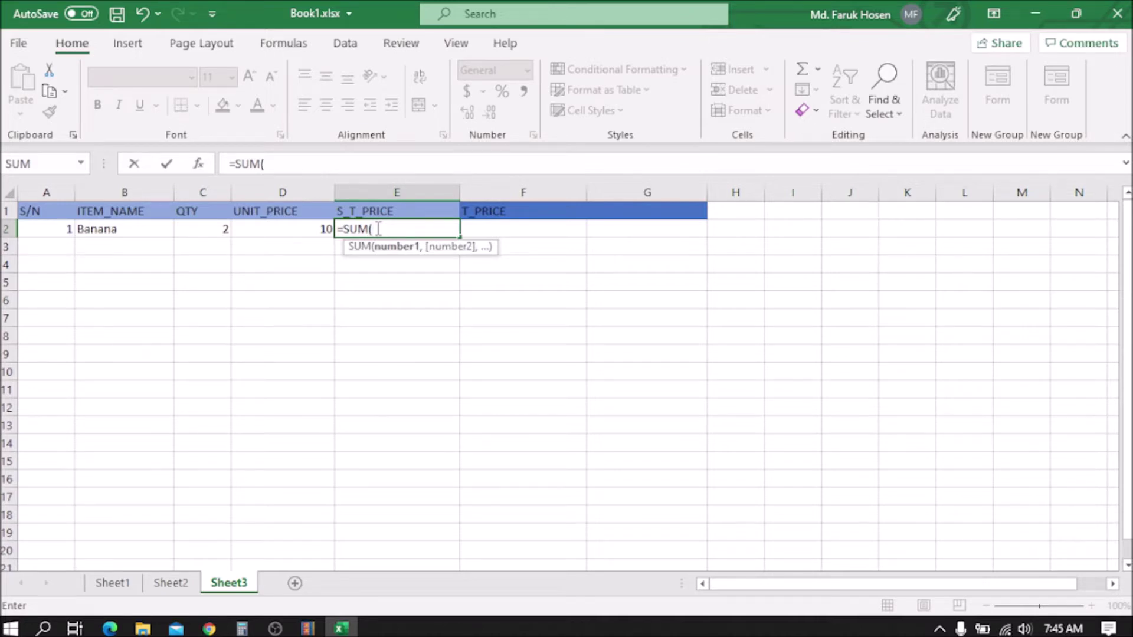
click(215, 231)
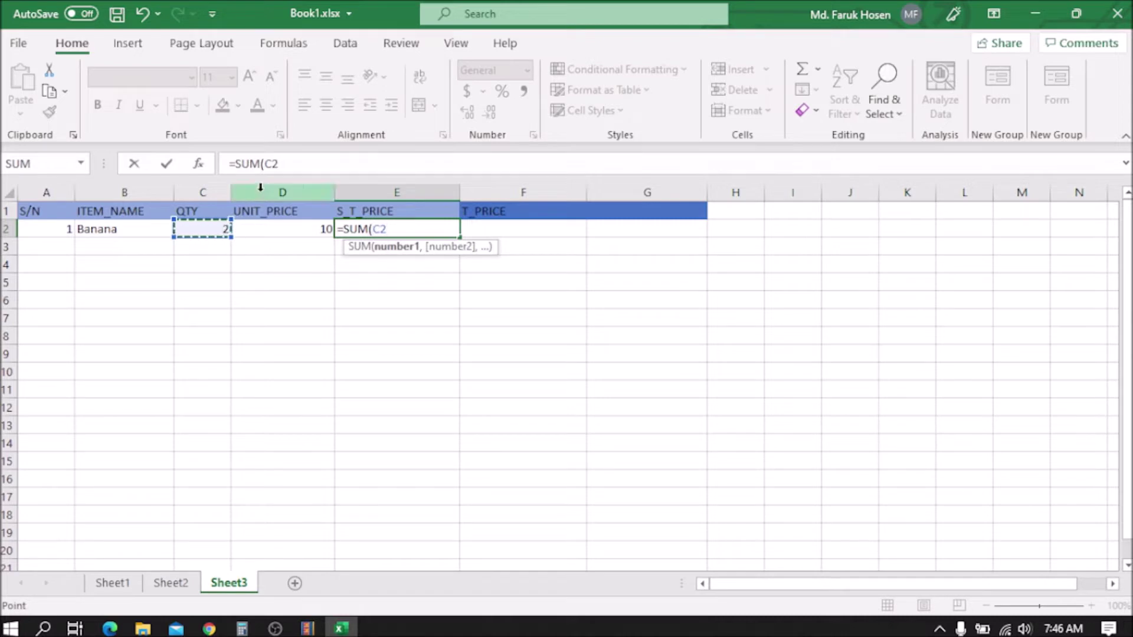
shift+click(310, 233)
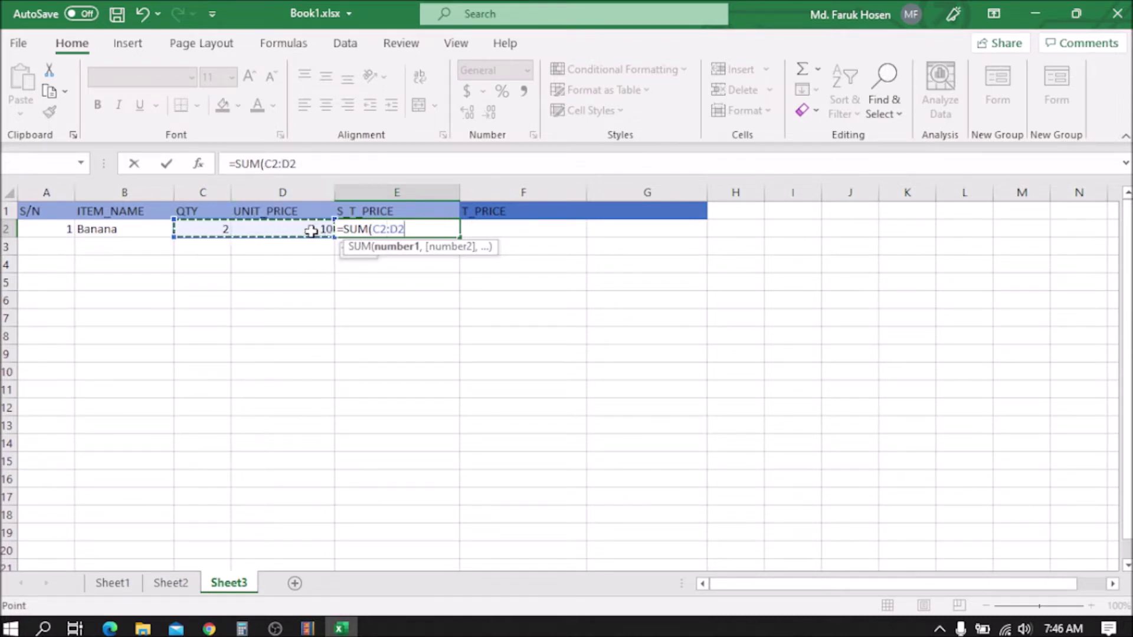
click(392, 229)
key(BackSpace)
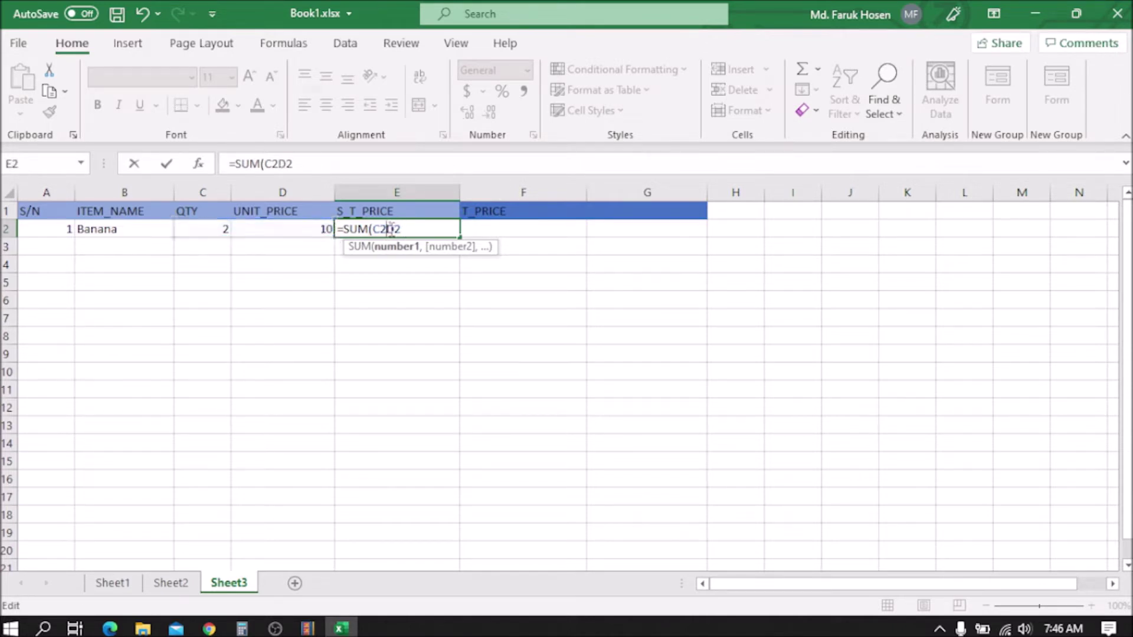
text(*D2)
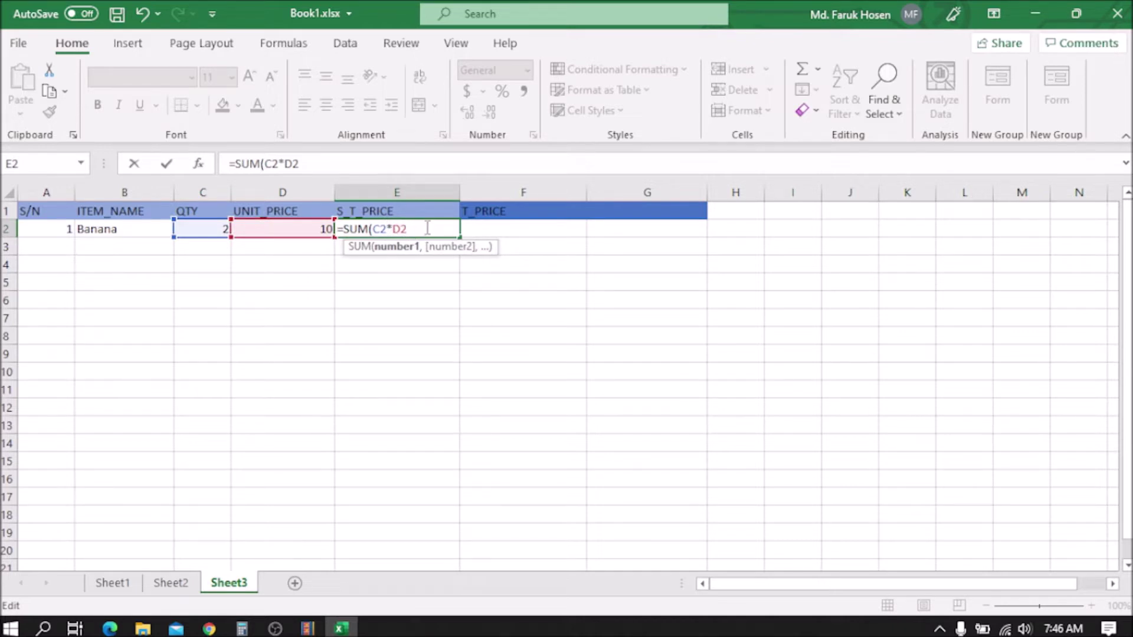
text())
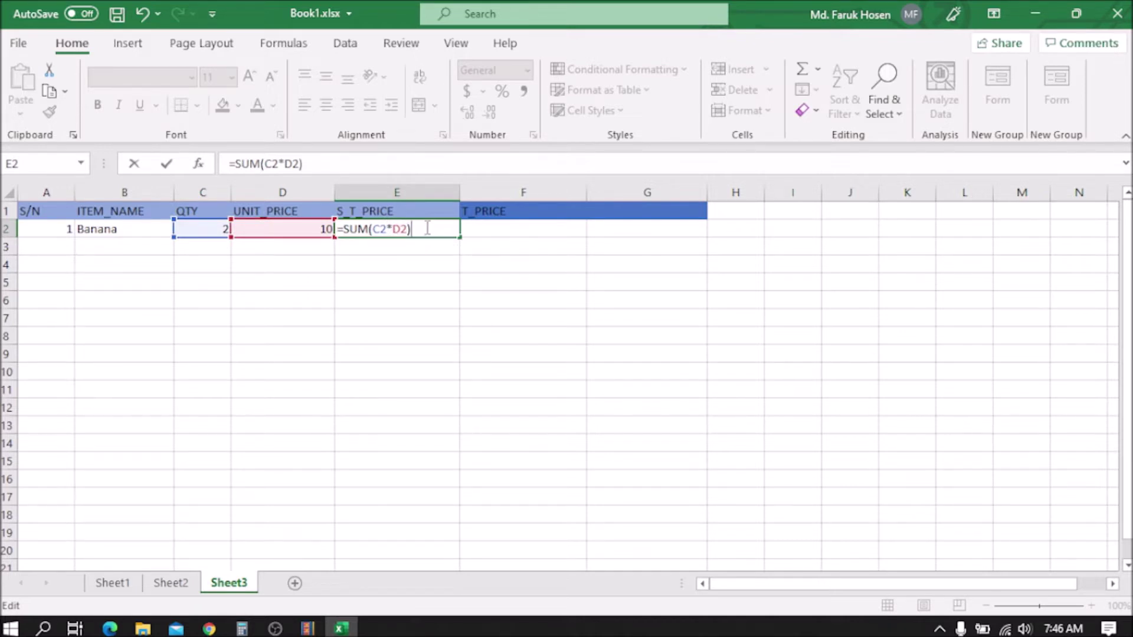
click(167, 165)
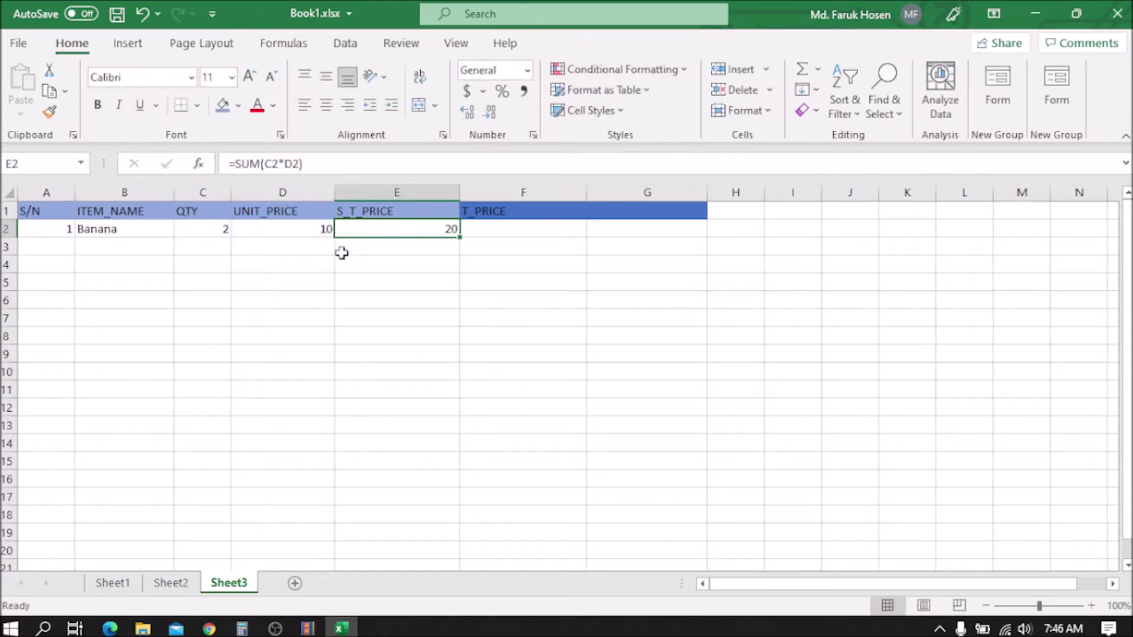
click(294, 232)
click(417, 230)
click(217, 231)
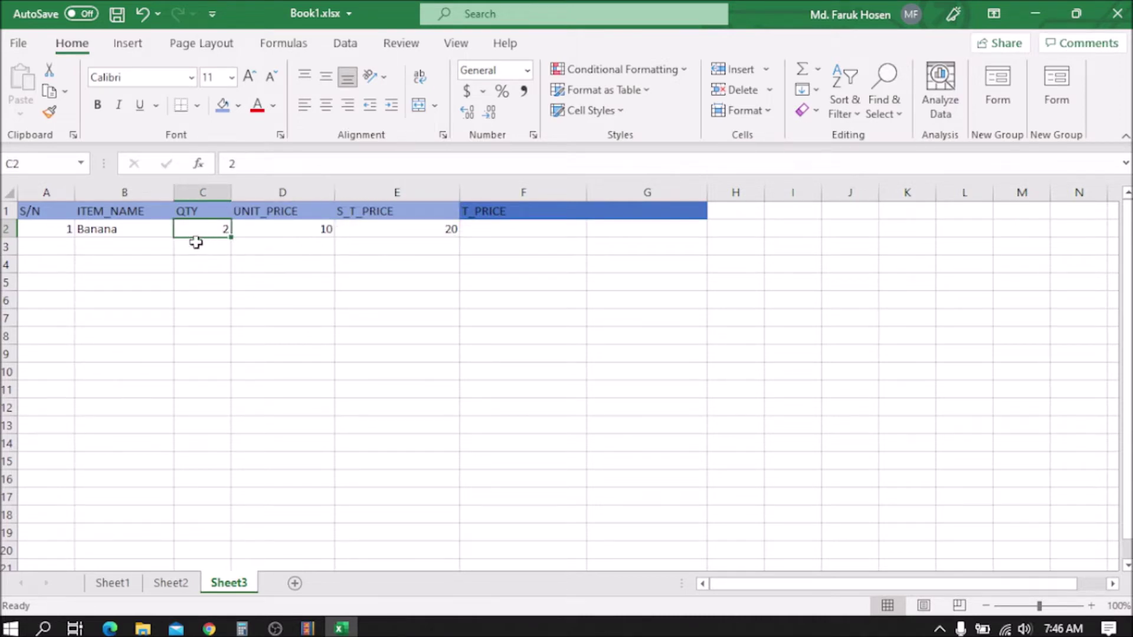
click(430, 229)
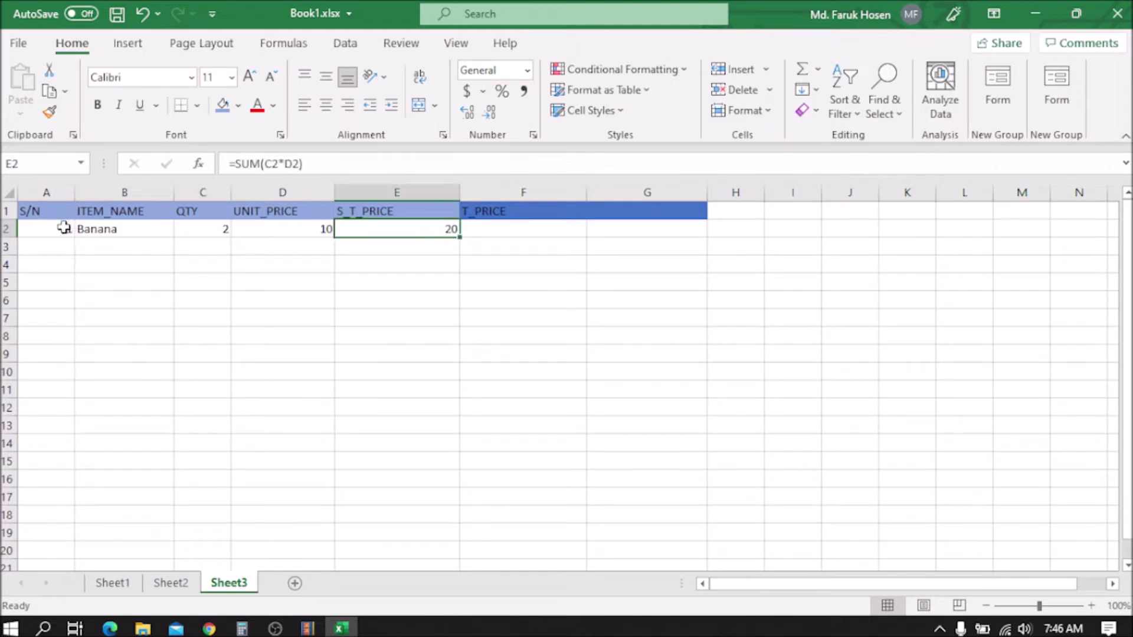
- Start the second item row in row 3 with serial number 2 and item name Big Banana
click(68, 246)
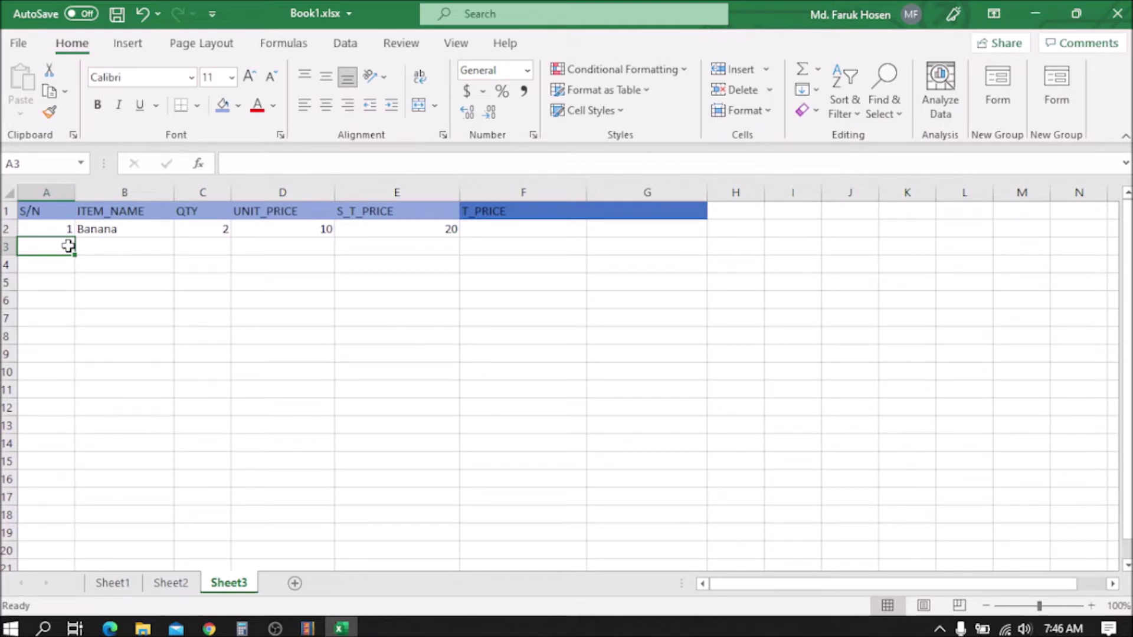
text(2)
click(133, 247)
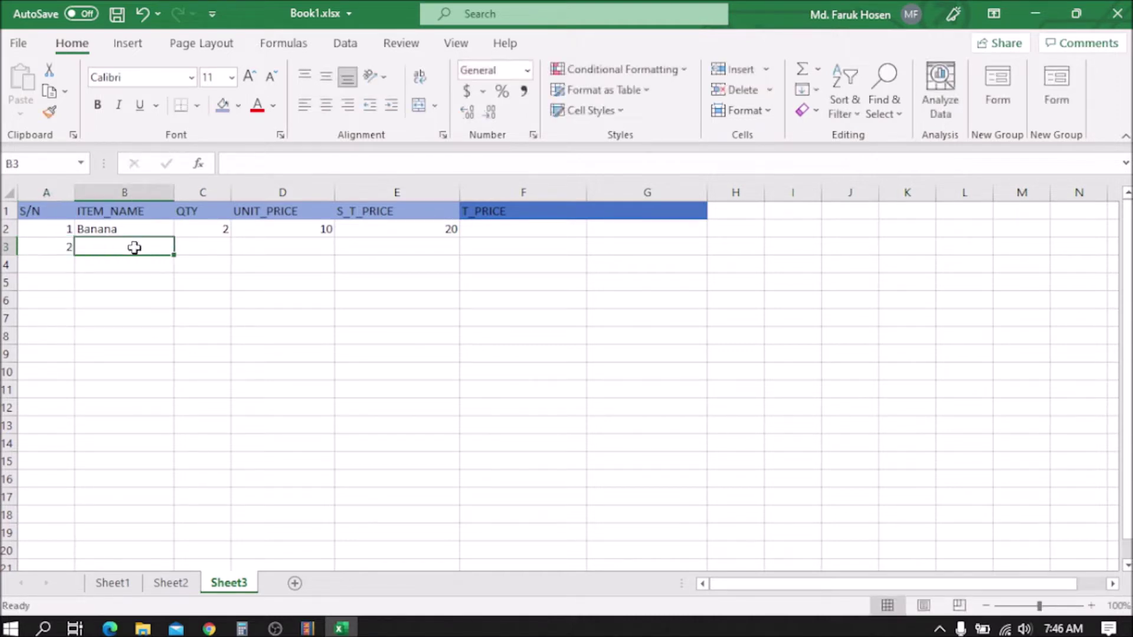
text(Banana)
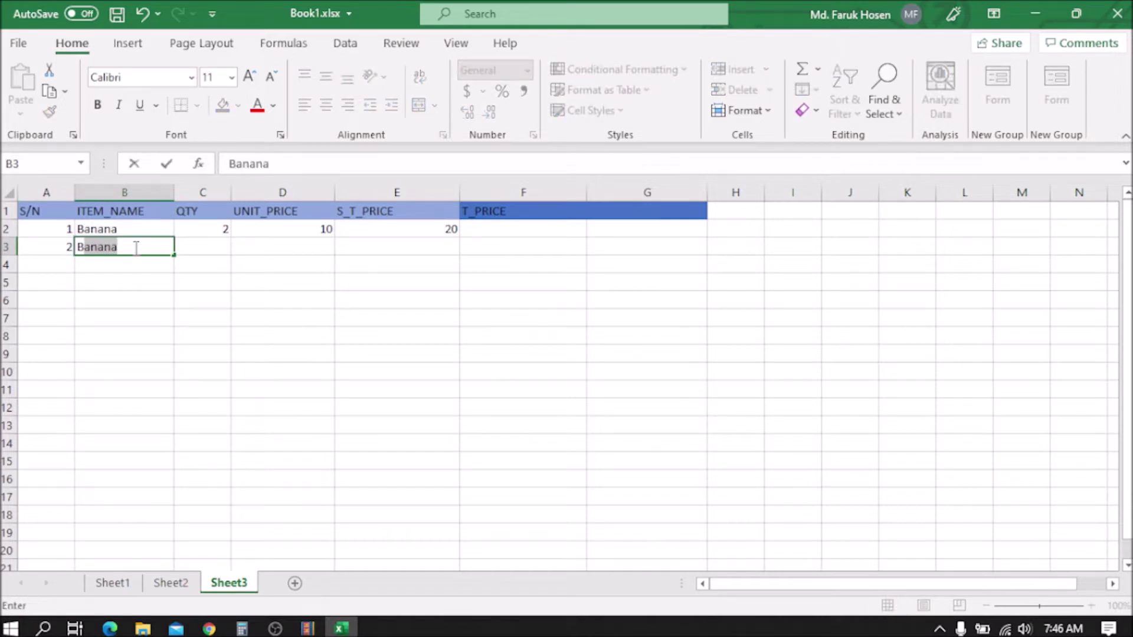
text(ig)
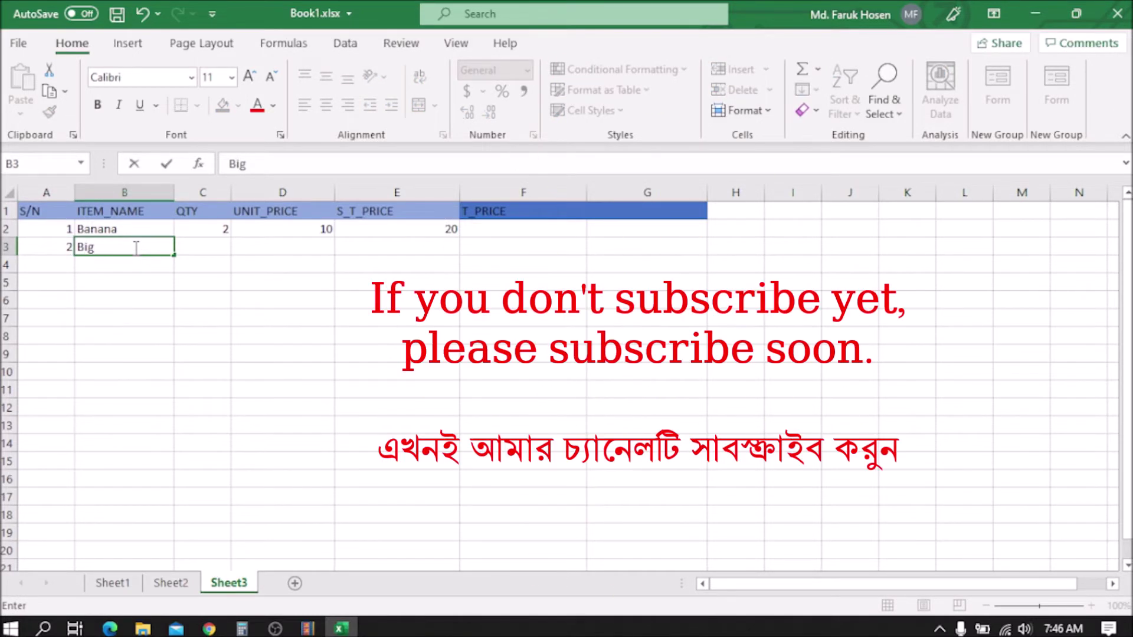
text( Banana)
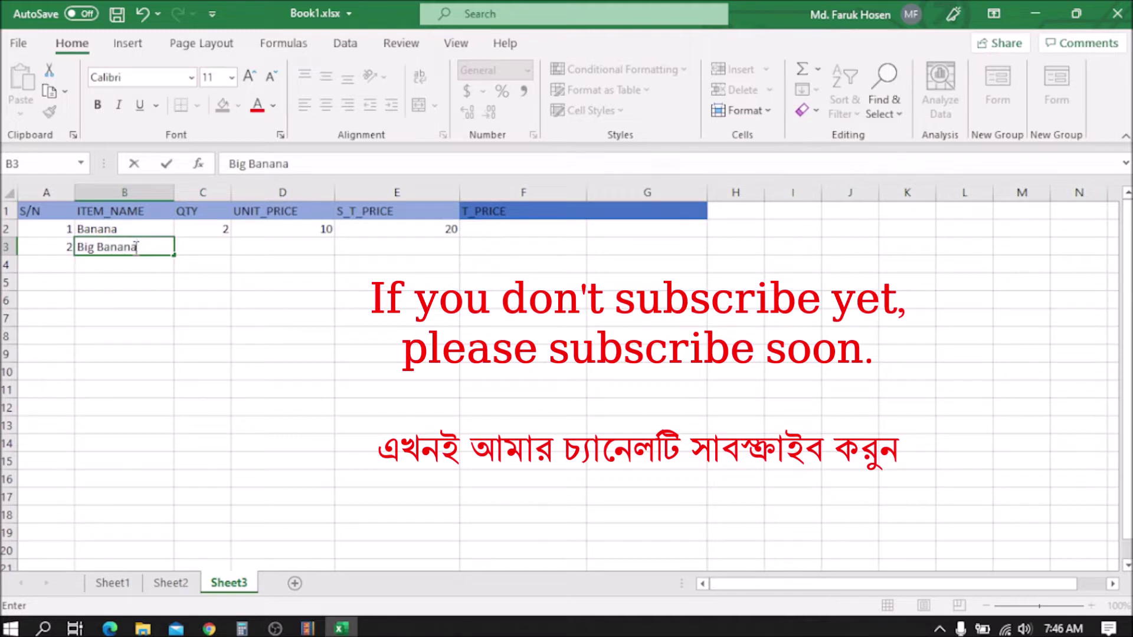
click(213, 278)
- Enter quantity 20 and unit price 30 for the Big Banana row
click(211, 244)
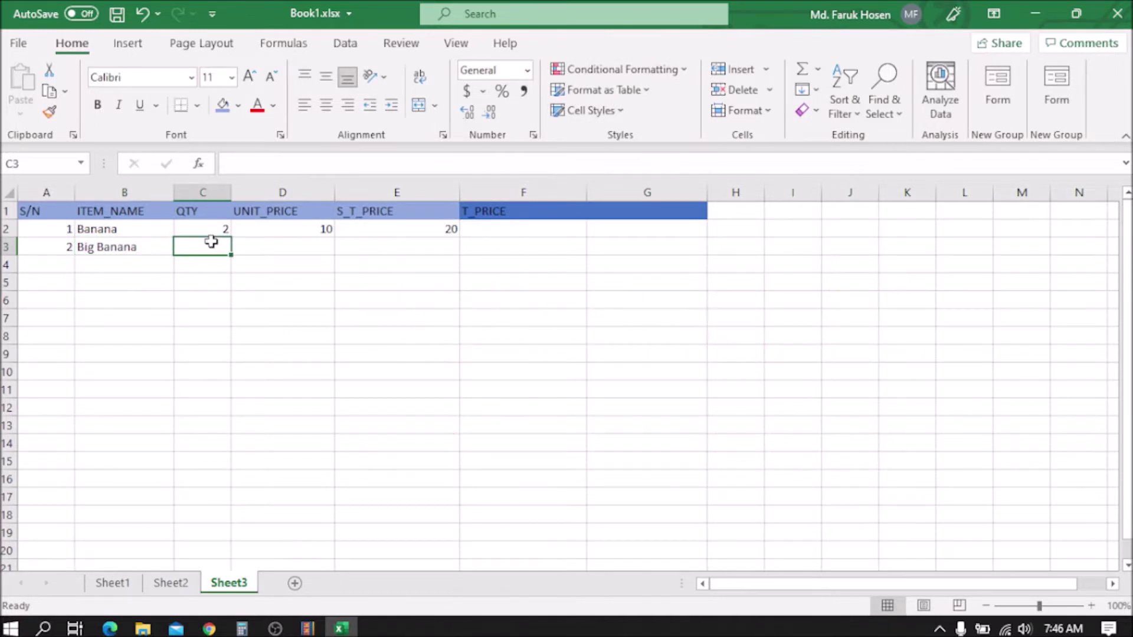
text(20)
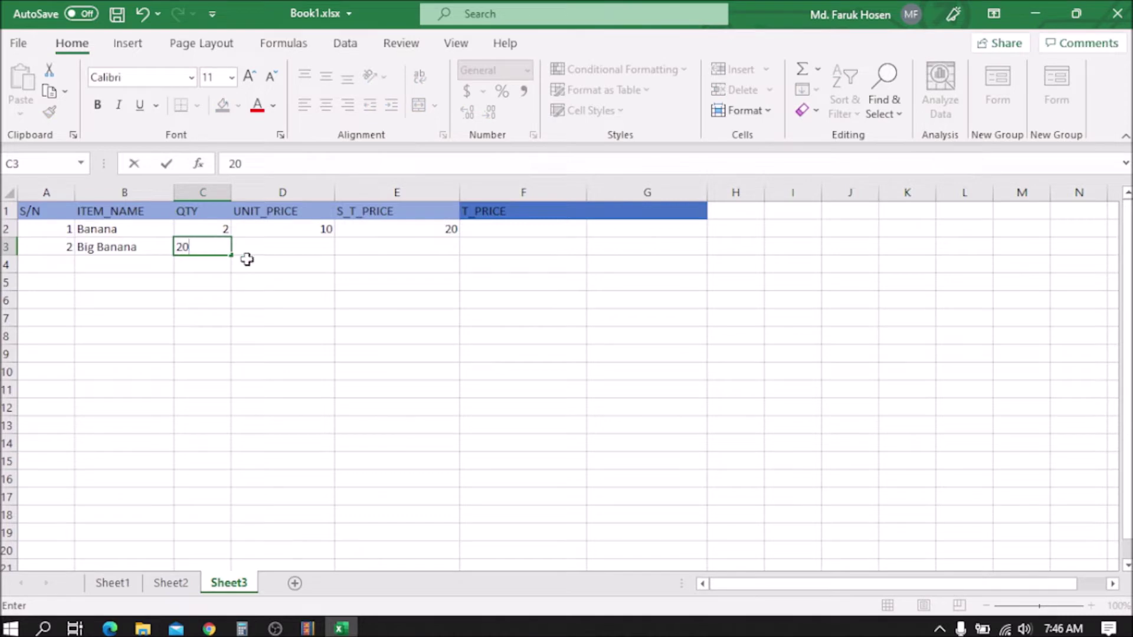
click(307, 247)
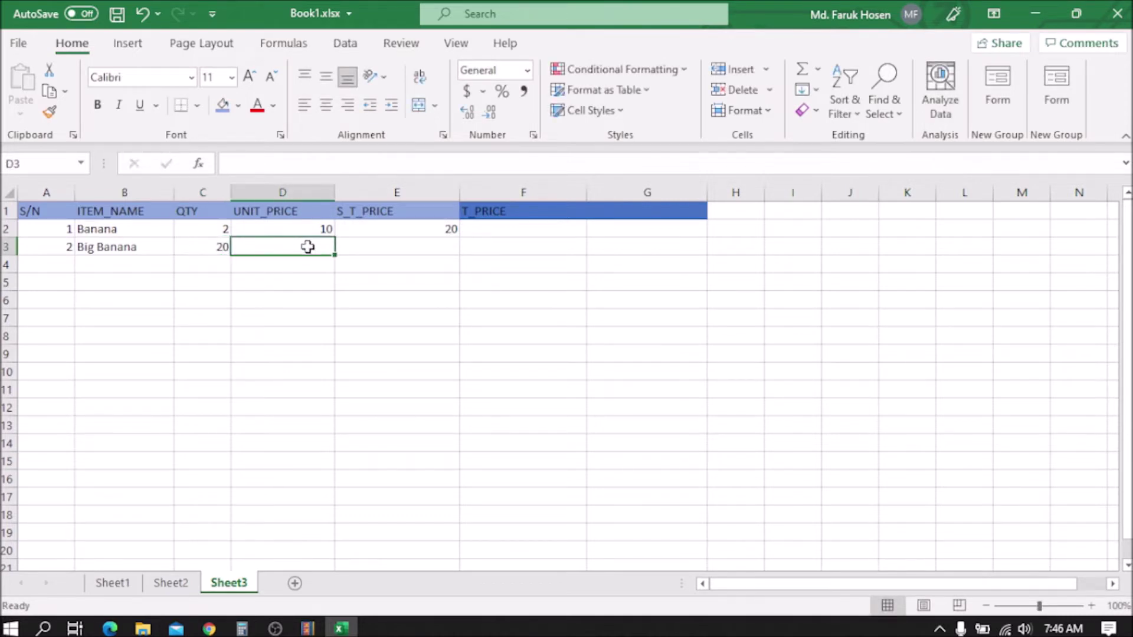
text(300)
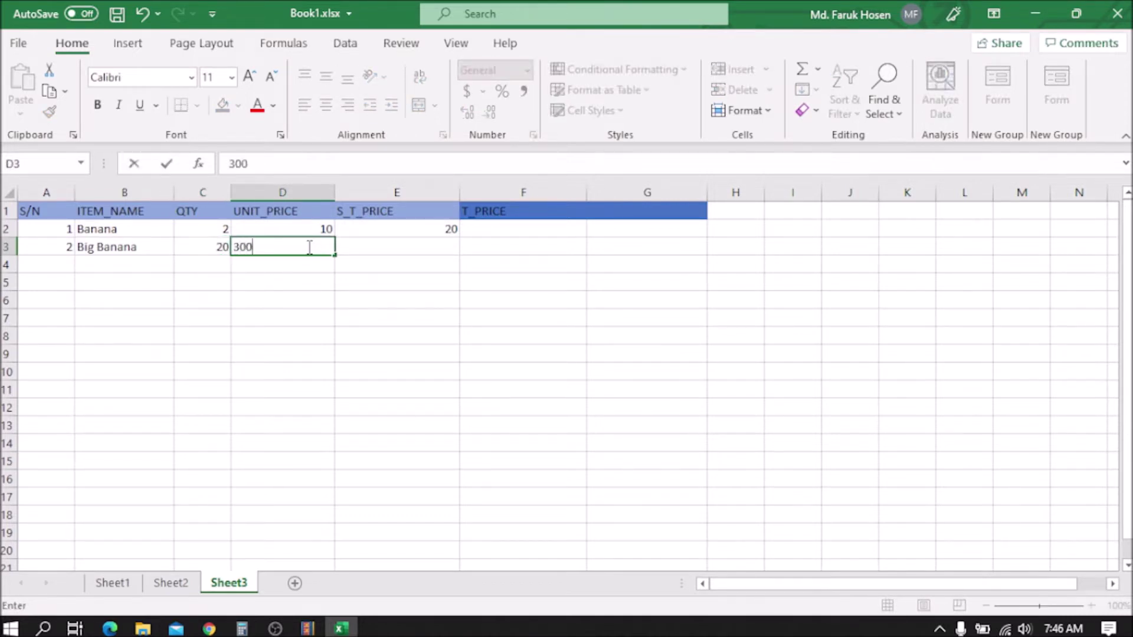
key(BackSpace)
click(404, 299)
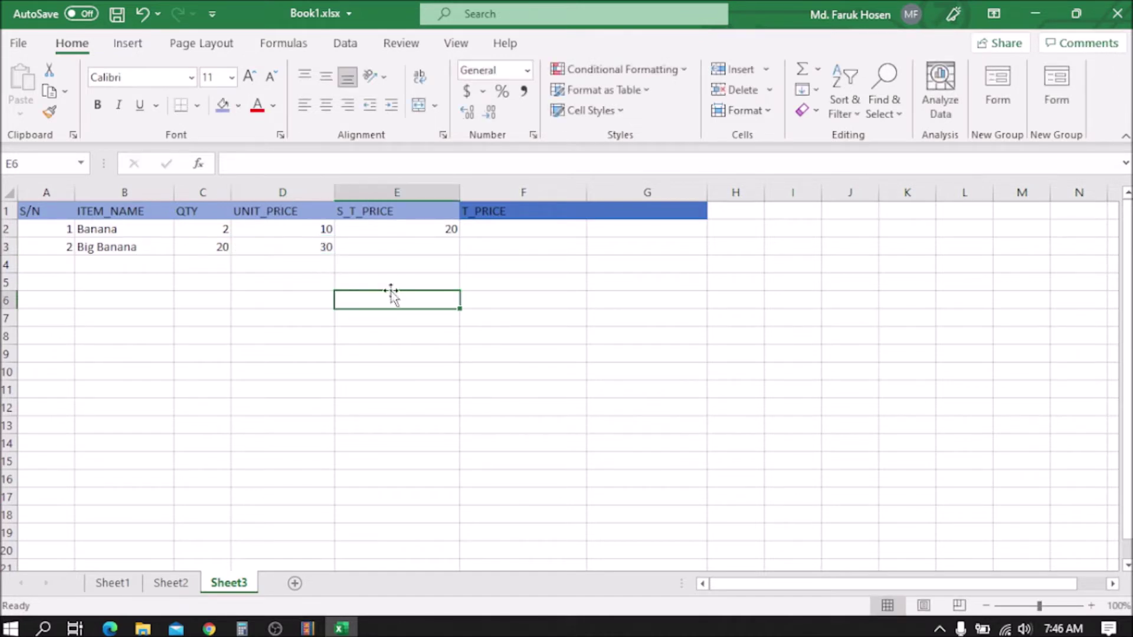
- Copy the S_T_PRICE formula from E2 down through cell E10
click(376, 248)
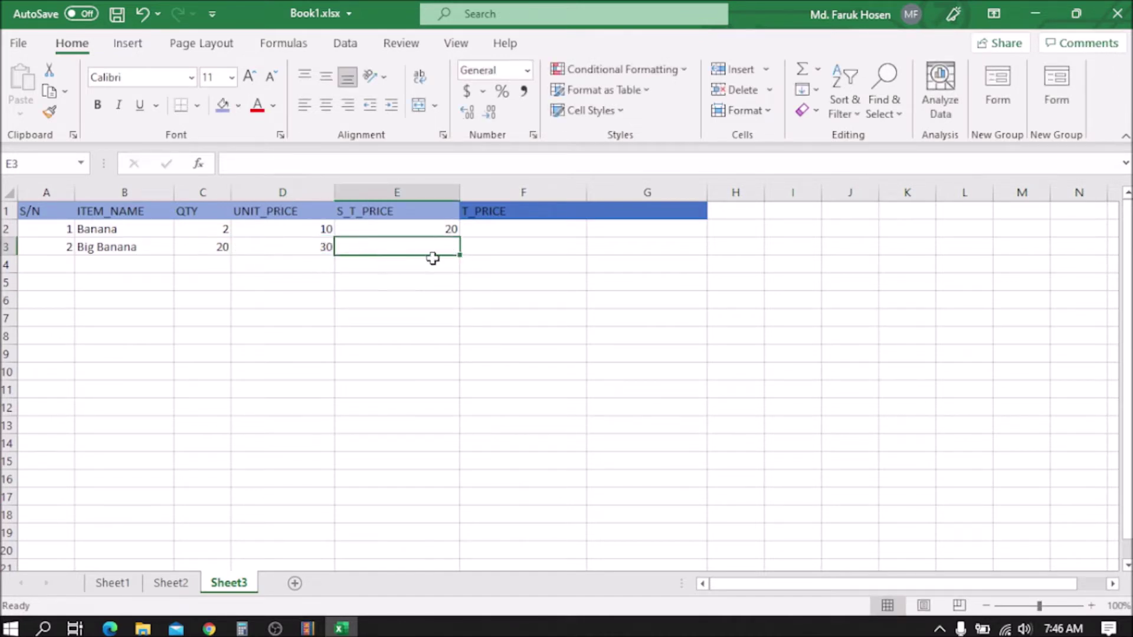
click(436, 227)
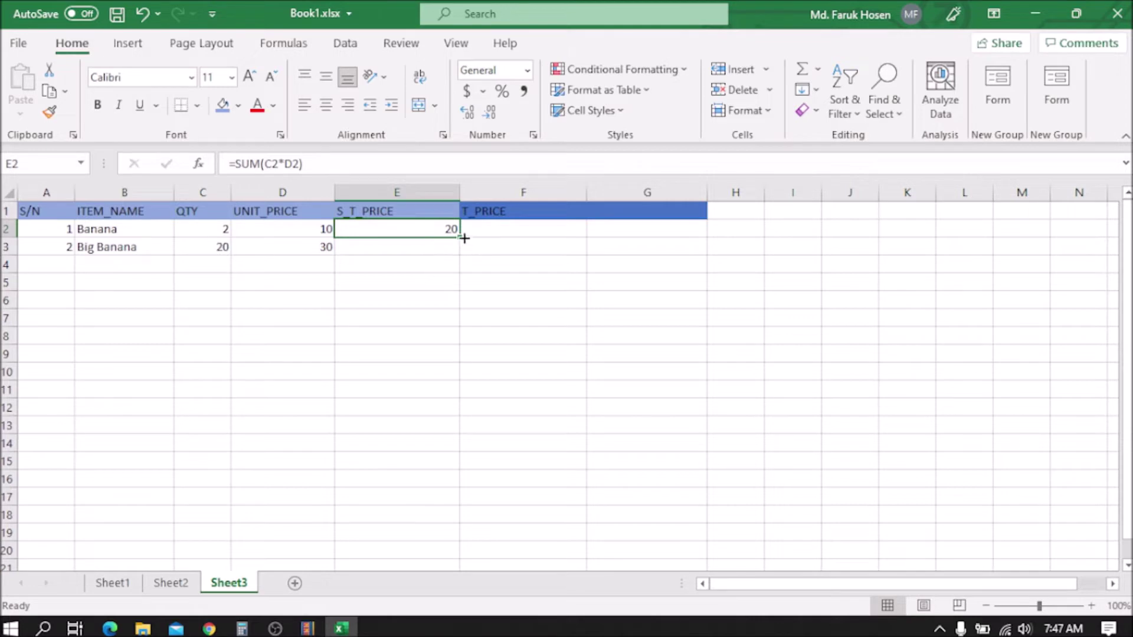
drag(460, 237, 459, 379)
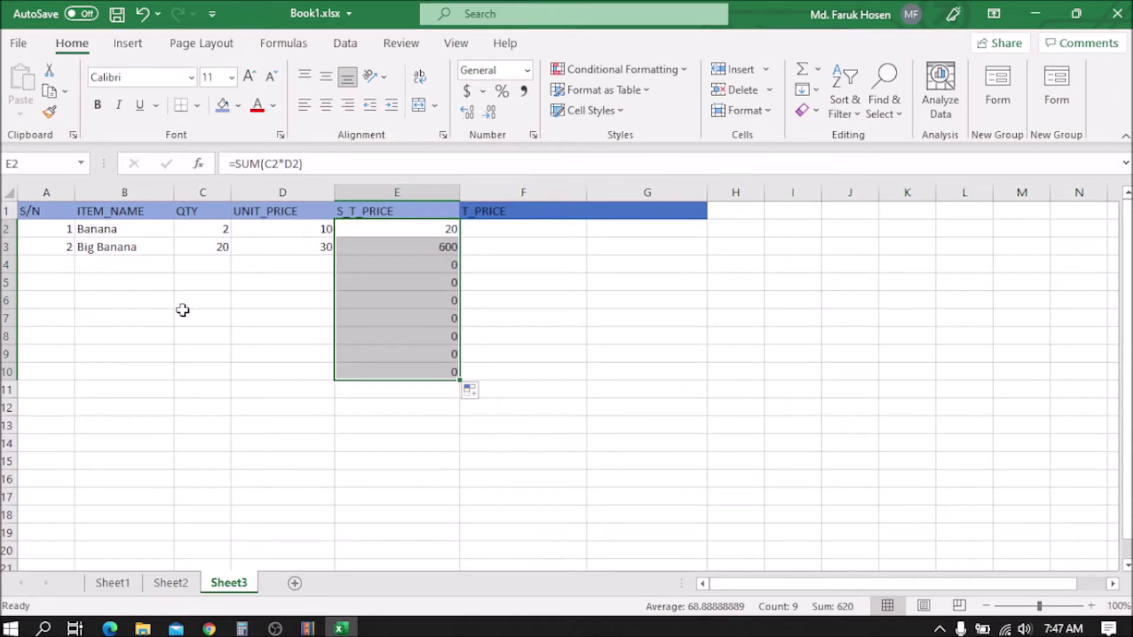
- Enter unit price 20 and quantity 2 for the third item in row 4
click(301, 263)
text(2)
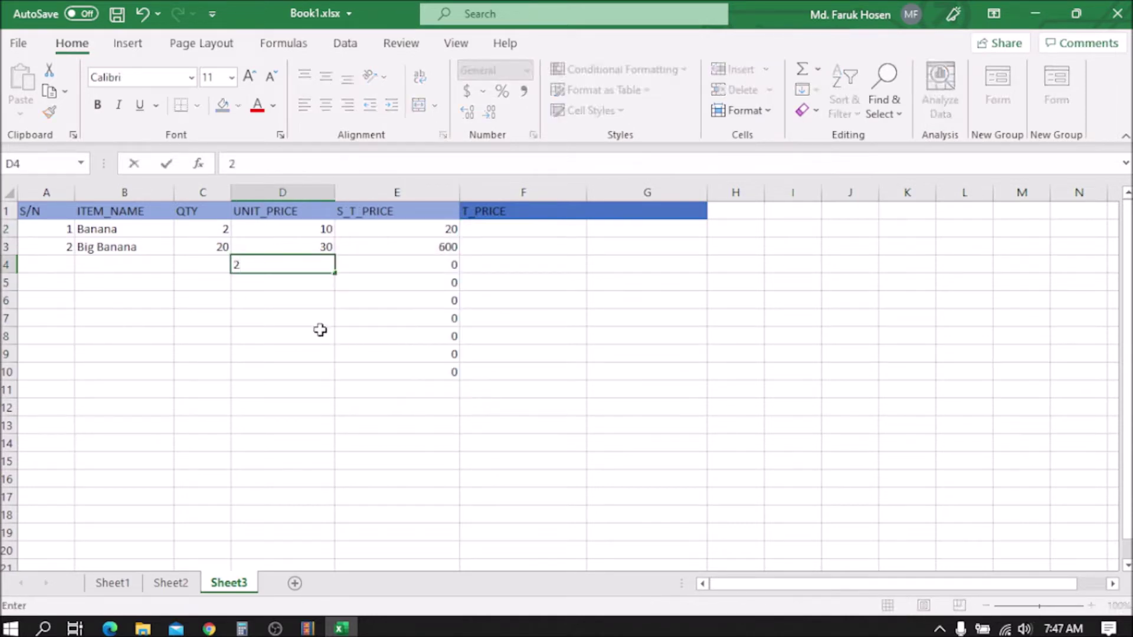
text(0)
click(321, 406)
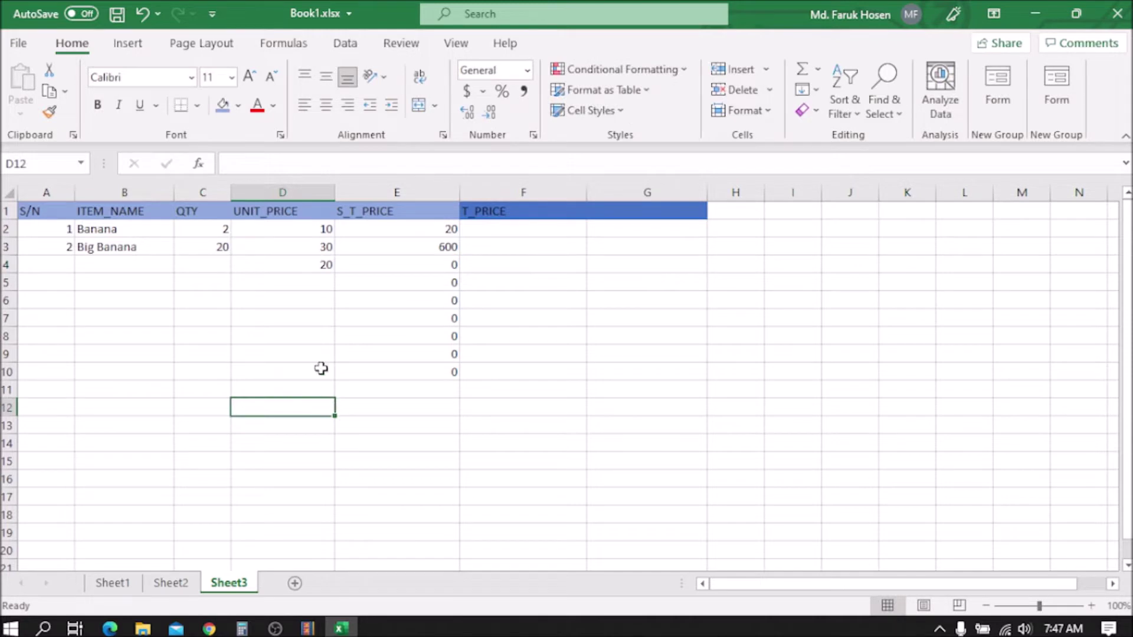
click(220, 266)
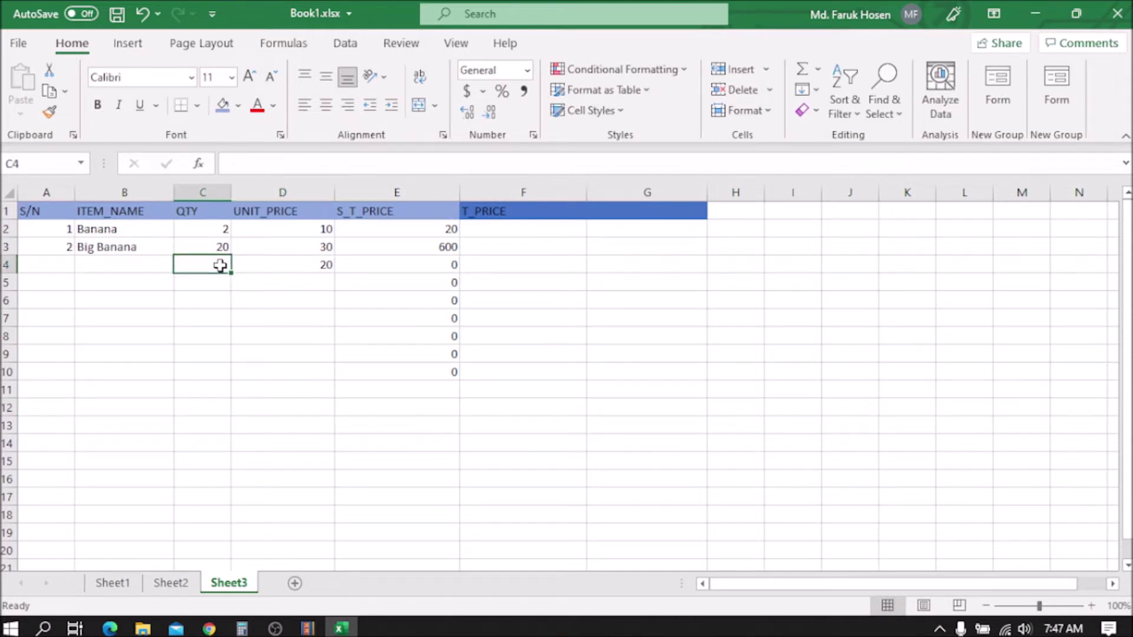
text(2)
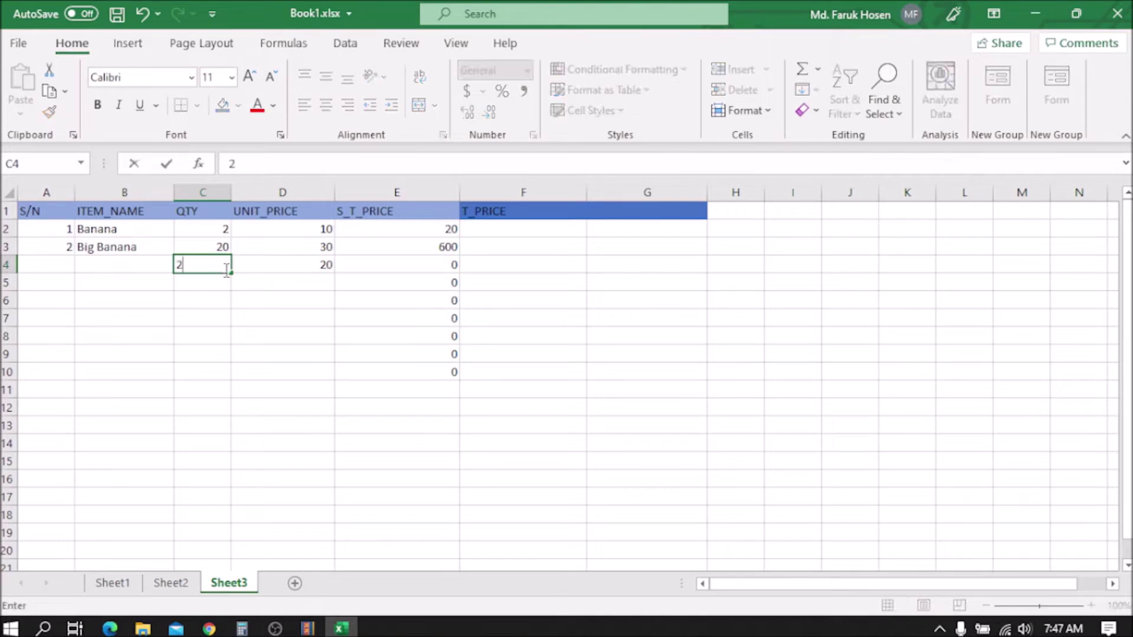
click(256, 313)
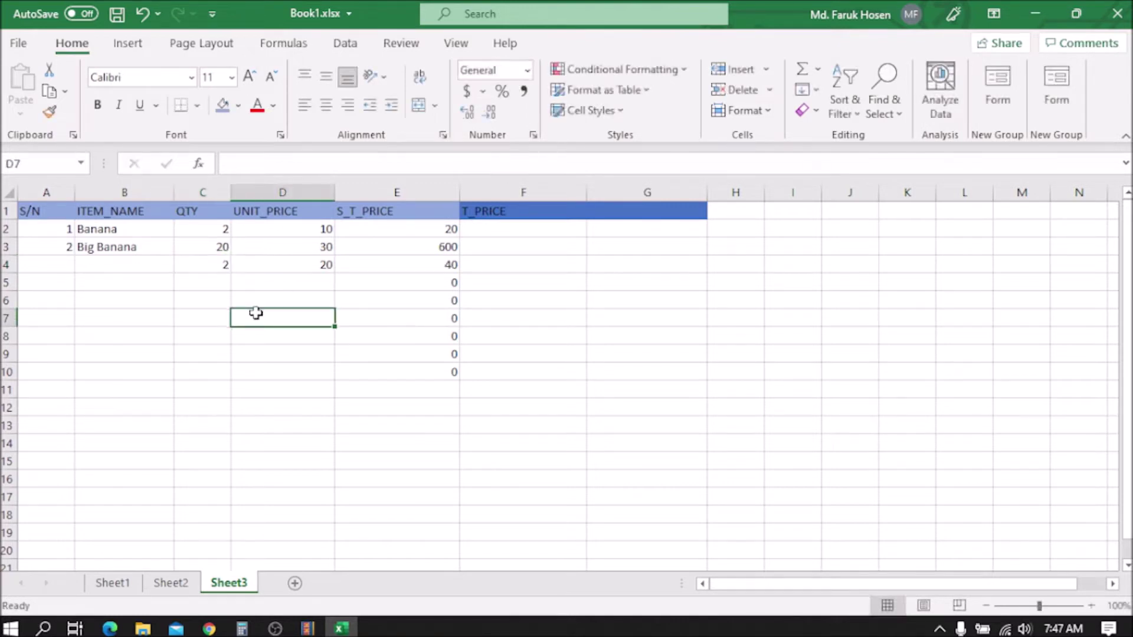
click(223, 264)
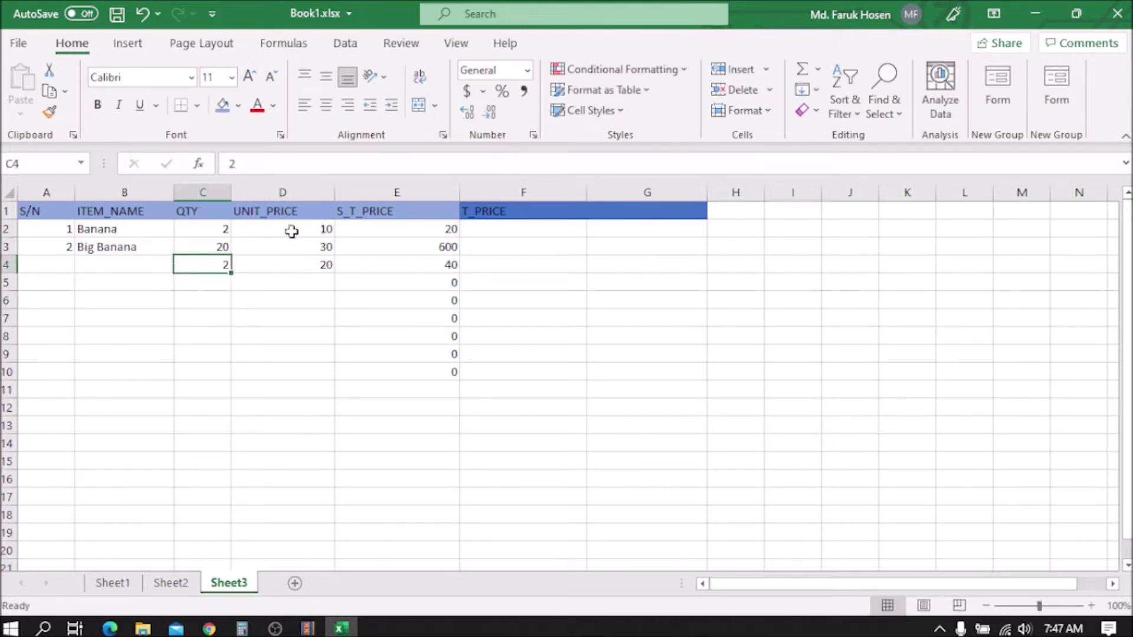
click(324, 267)
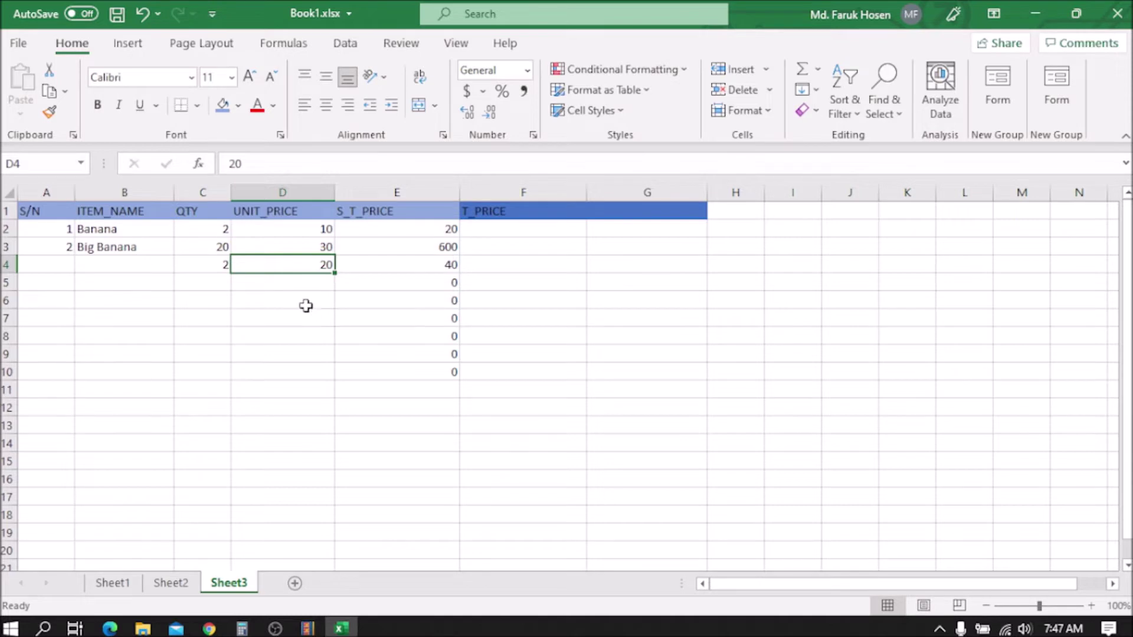
click(453, 267)
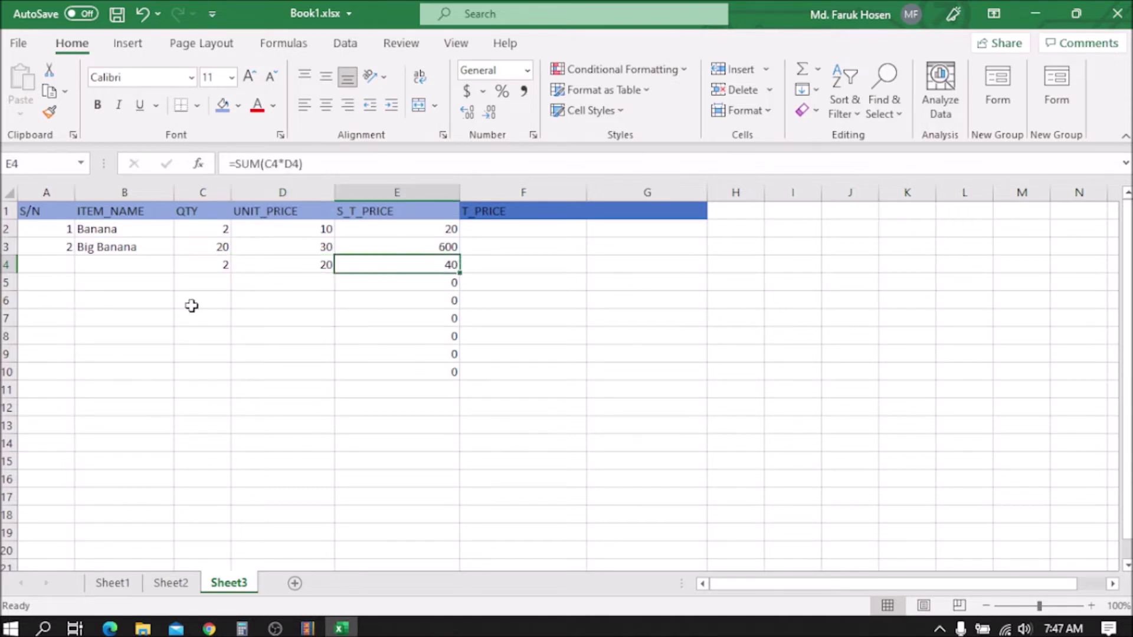
- Give row 4 the serial number 3 and the item name Mango
click(66, 266)
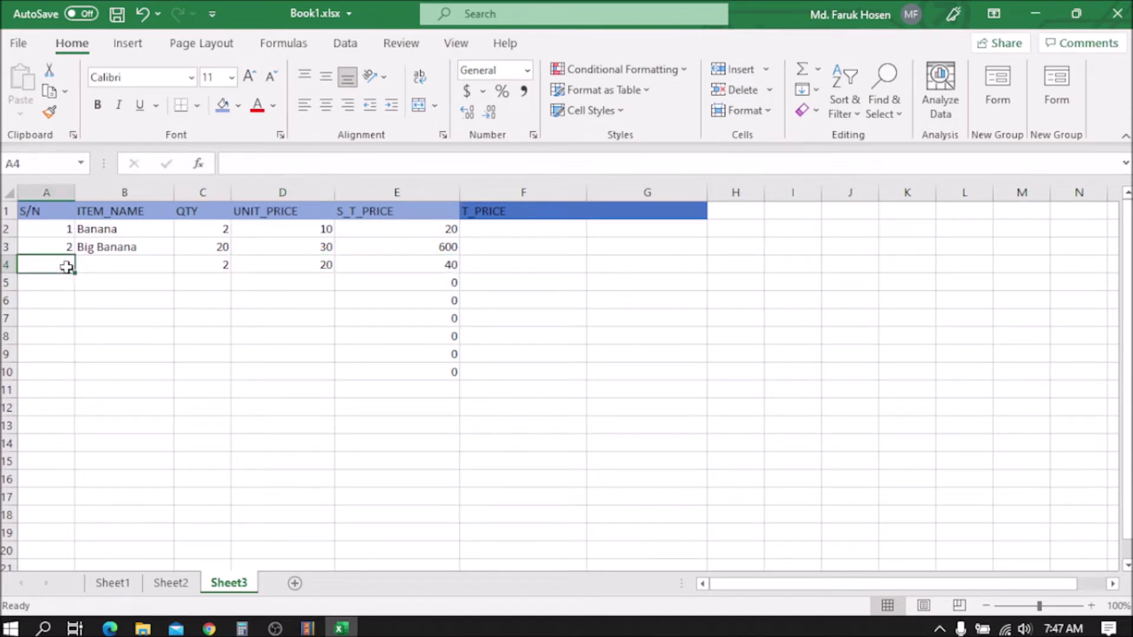
text(3)
click(117, 264)
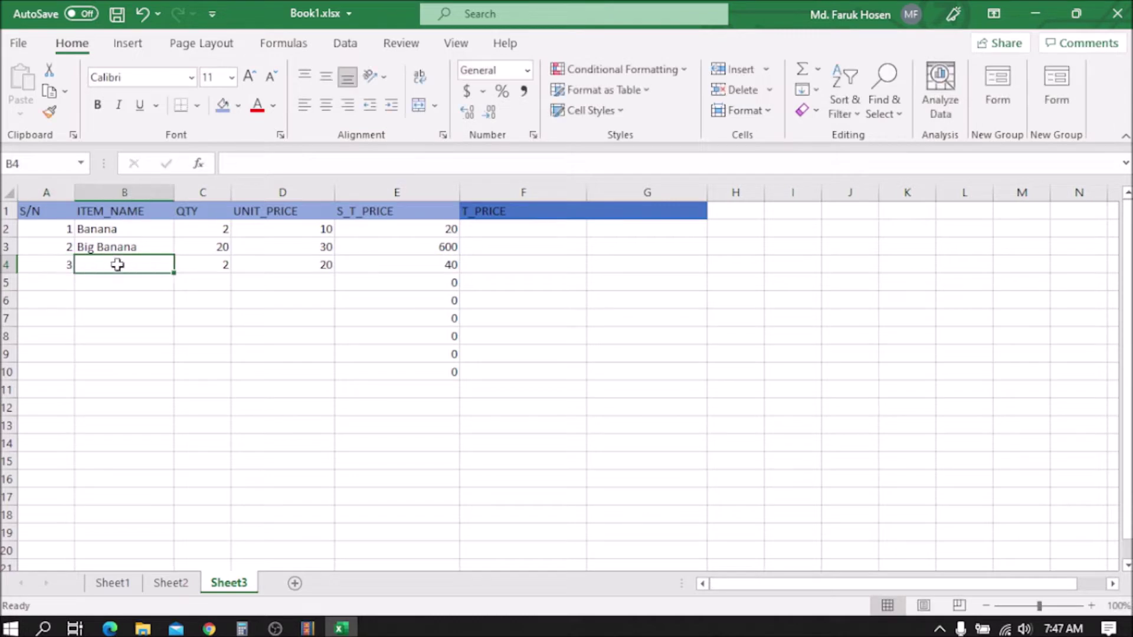
text(Mango)
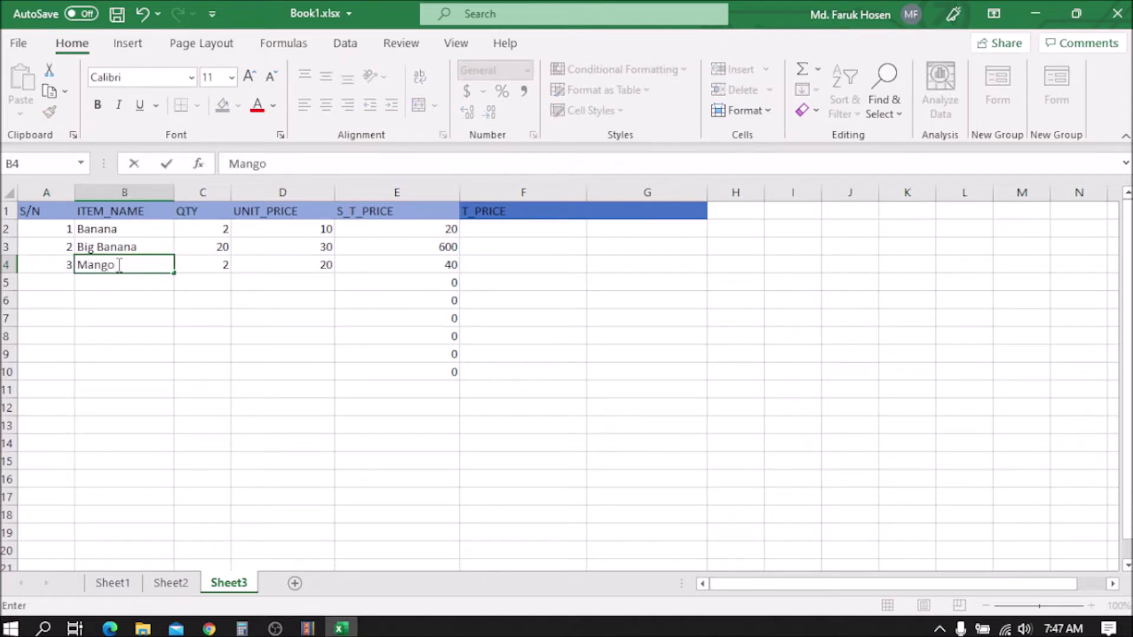
click(210, 307)
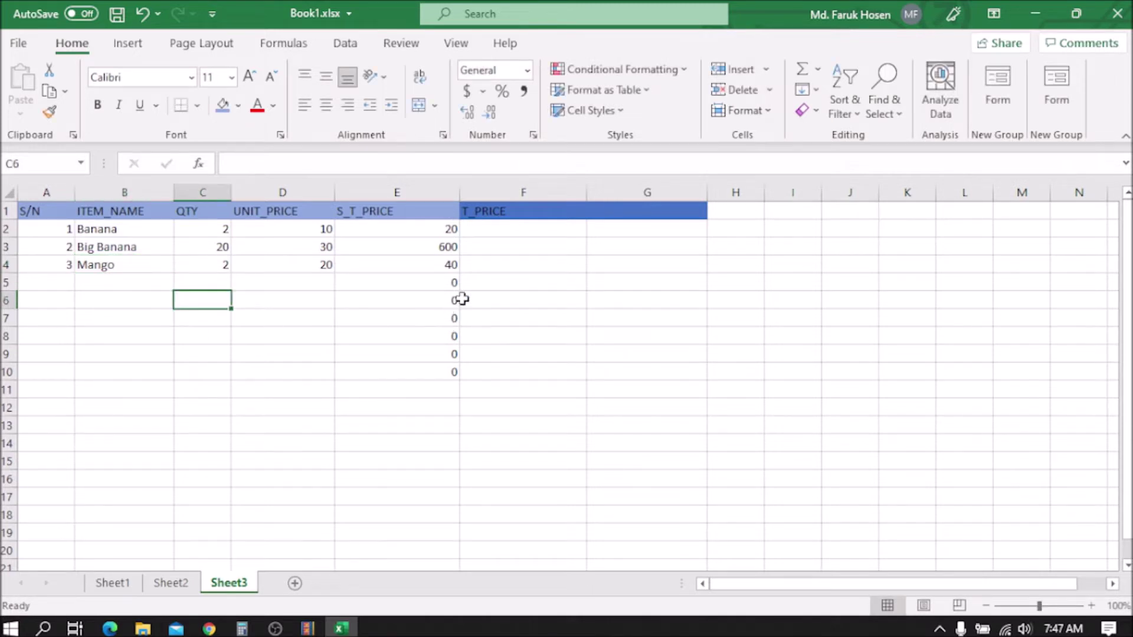
- Clear the surplus S_T_PRICE formulas from the empty item rows, E5 to E10
click(452, 284)
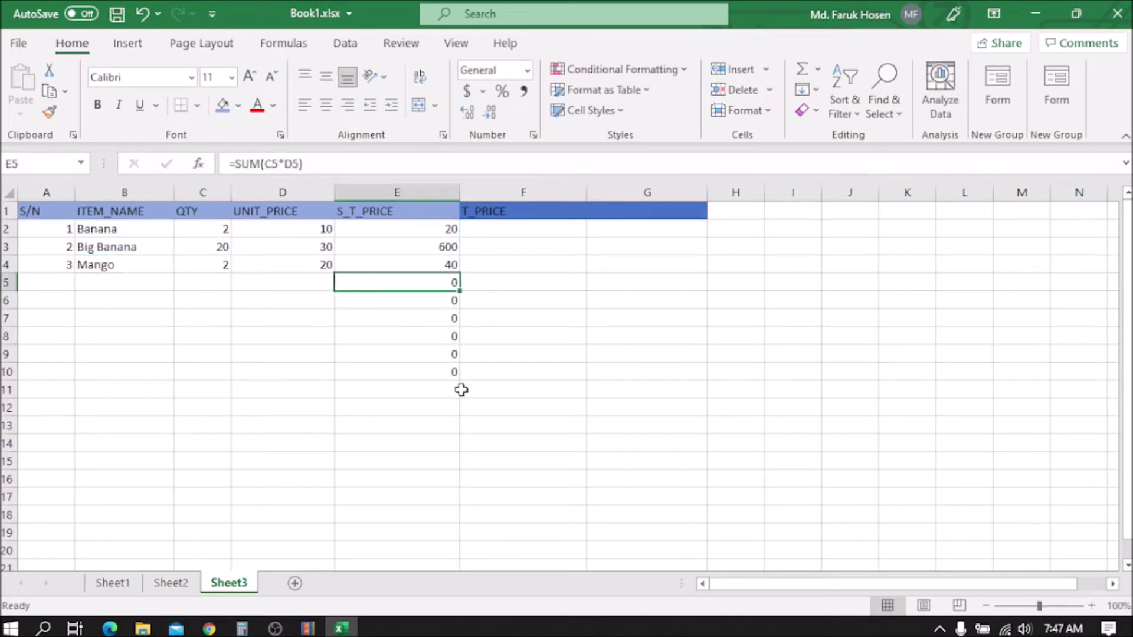
drag(459, 378, 454, 373)
key(Delete)
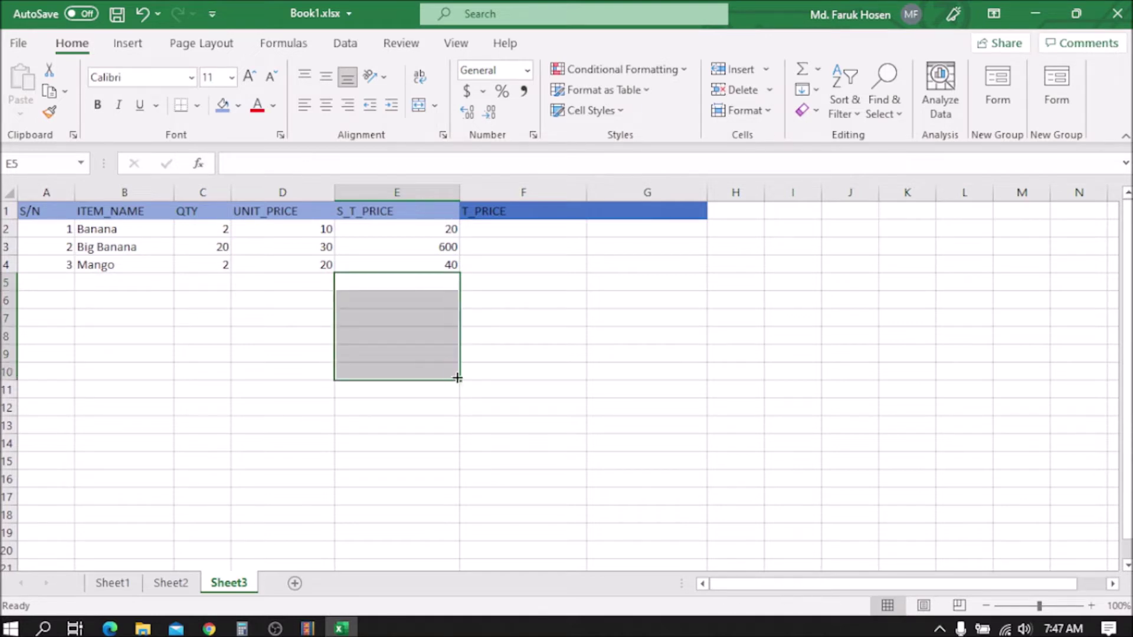
click(511, 318)
- Review the S_T_PRICE values of all three items by selecting E2:E4
click(436, 267)
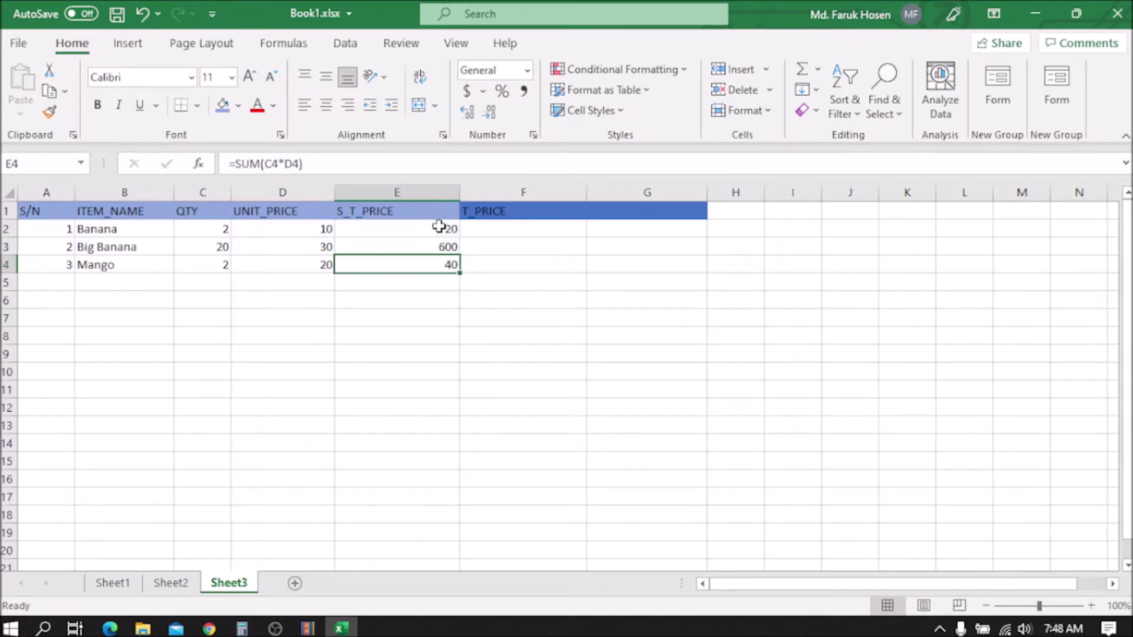
click(439, 228)
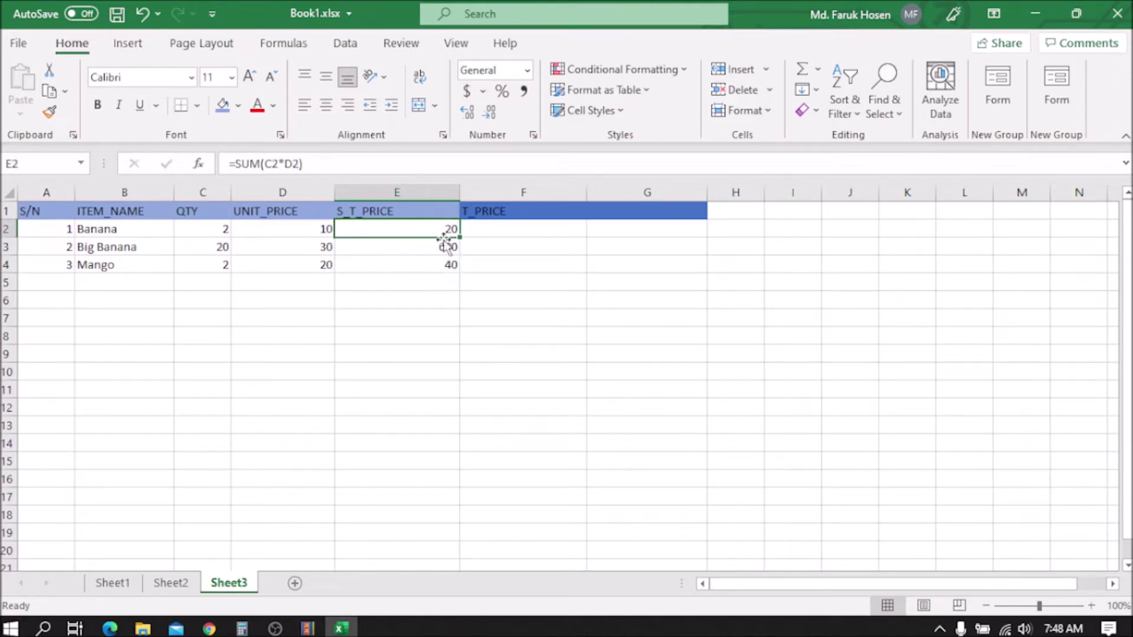
shift+click(449, 265)
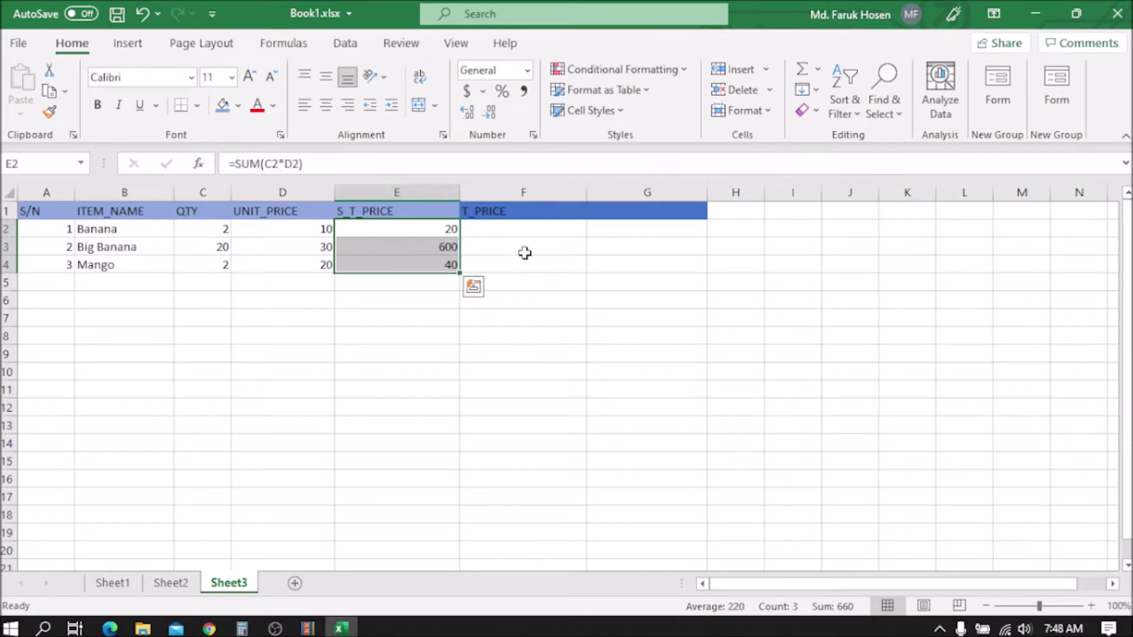
- Start a SUM formula over E2:E4 in cell G1, beside the T_PRICE heading
click(502, 226)
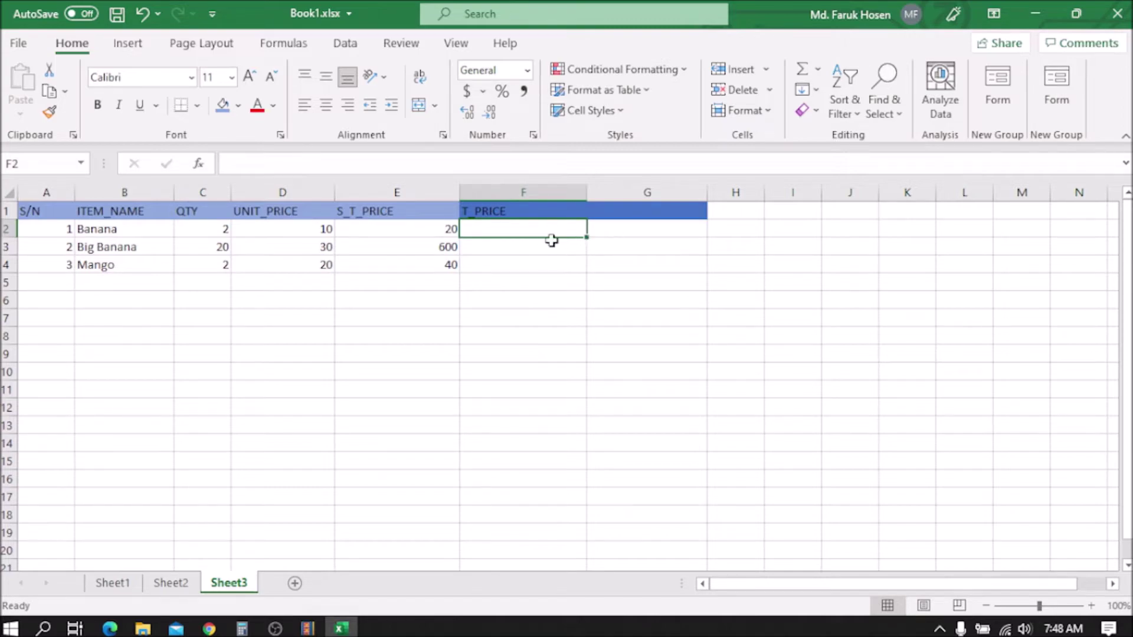
click(646, 229)
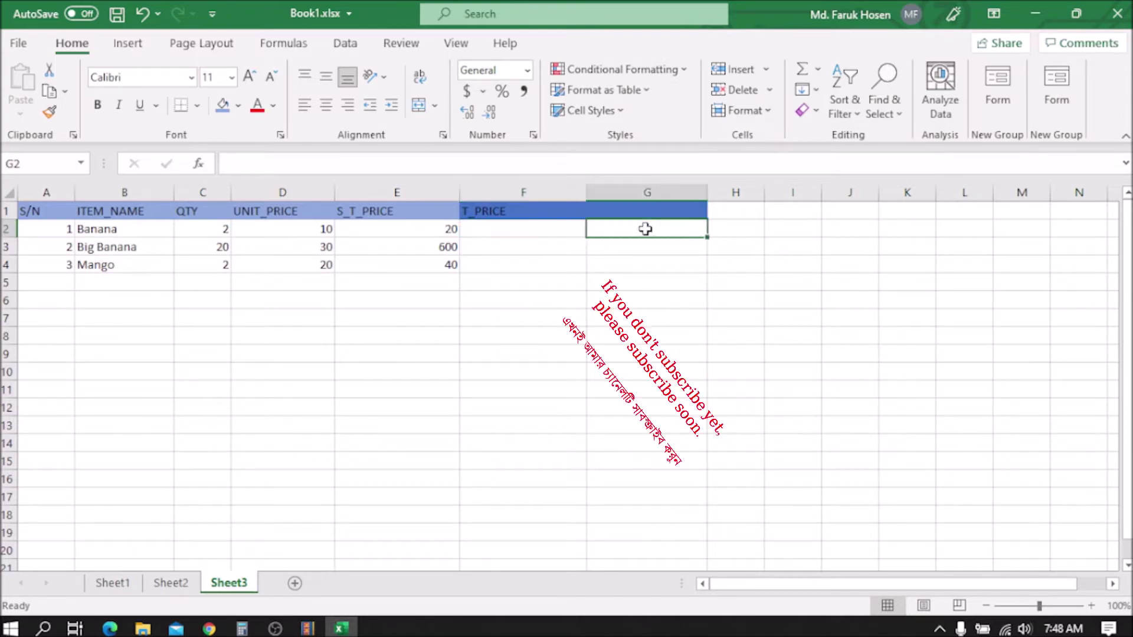
click(621, 211)
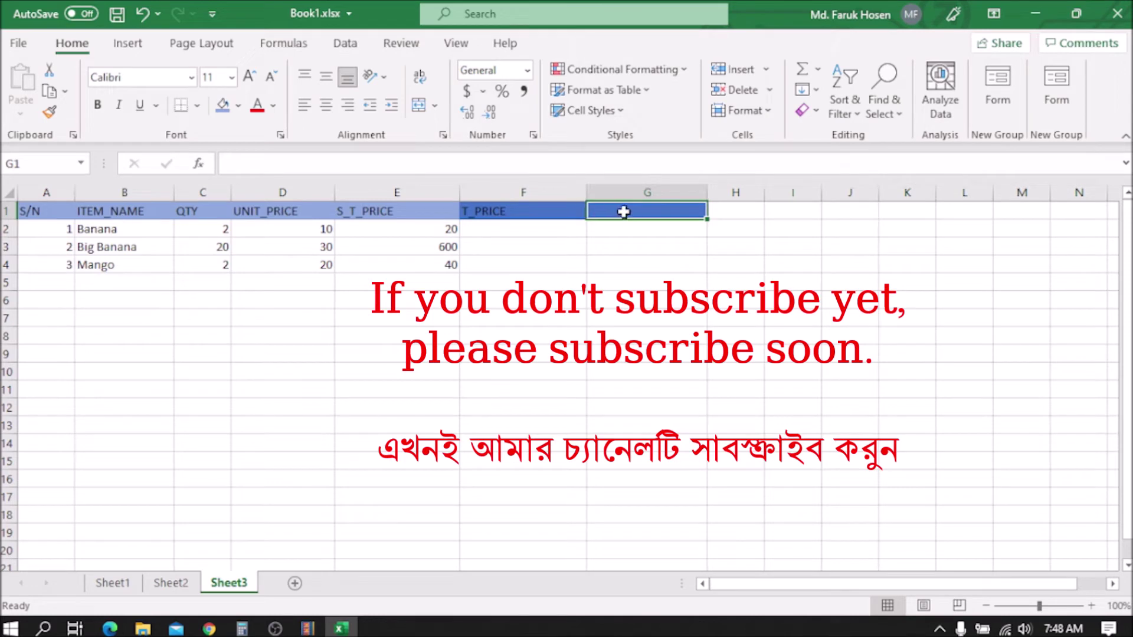
double_click(636, 211)
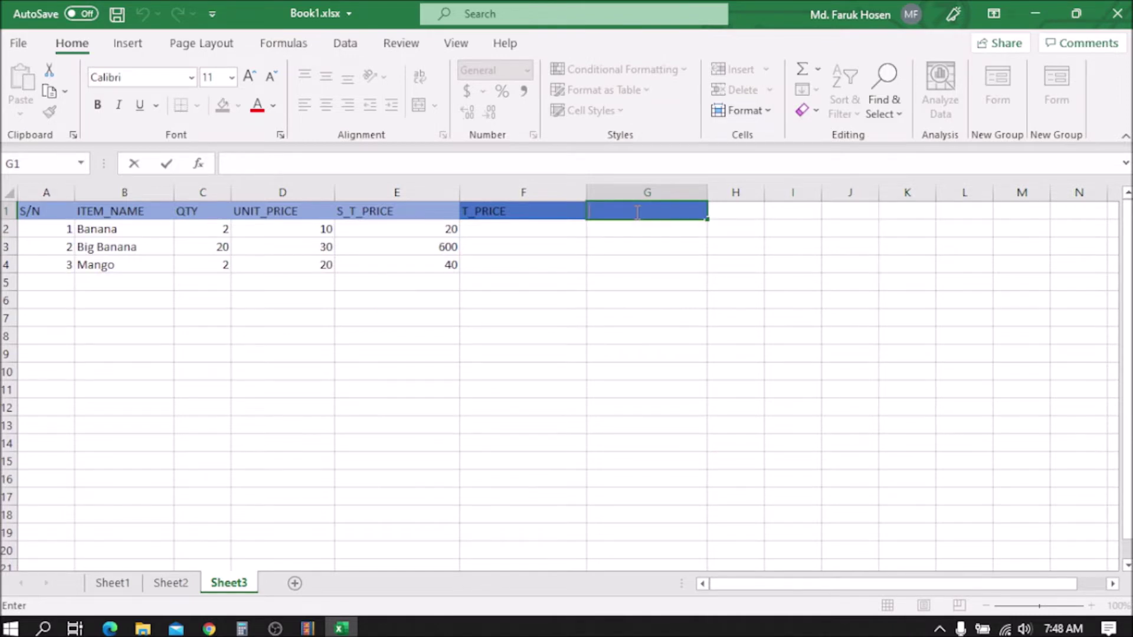
text(=)
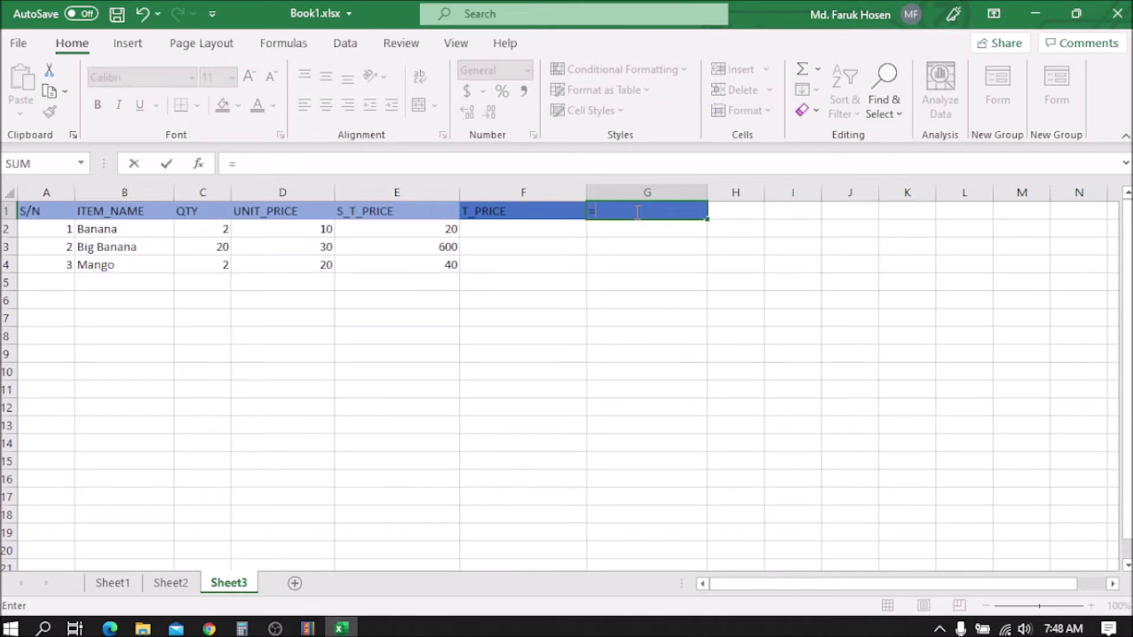
text(SUM)
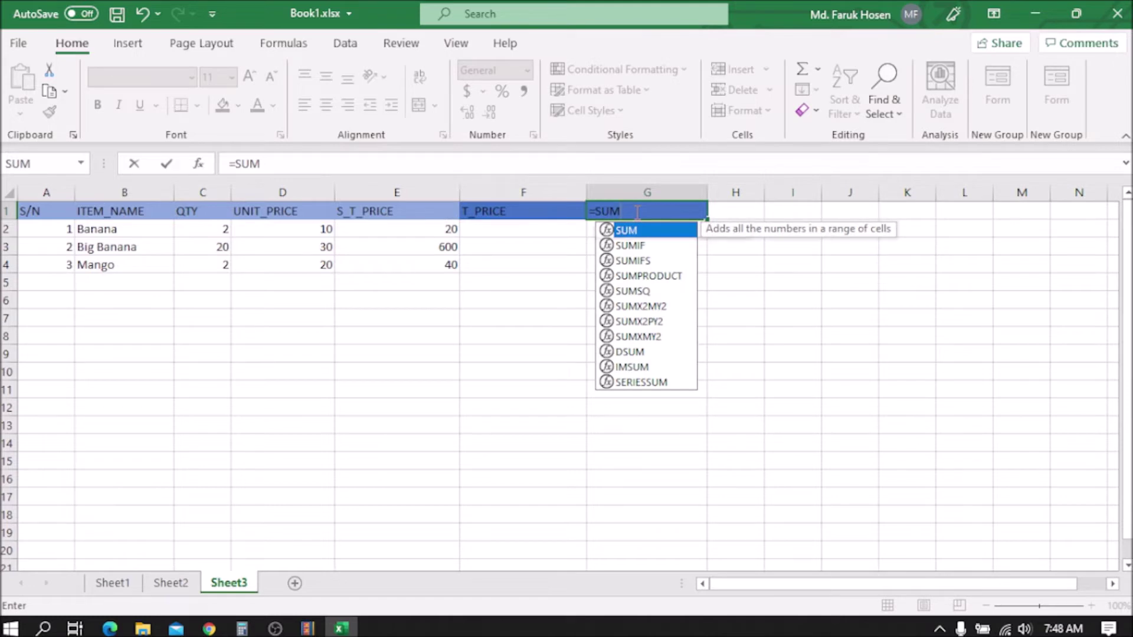
text(()
right_click(638, 213)
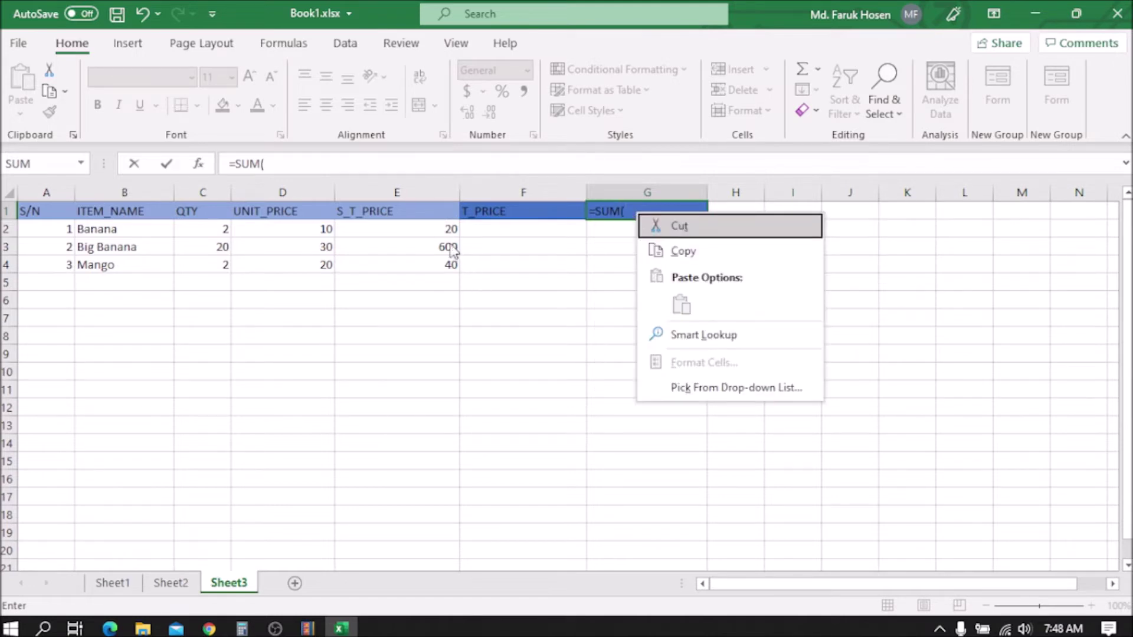
click(444, 227)
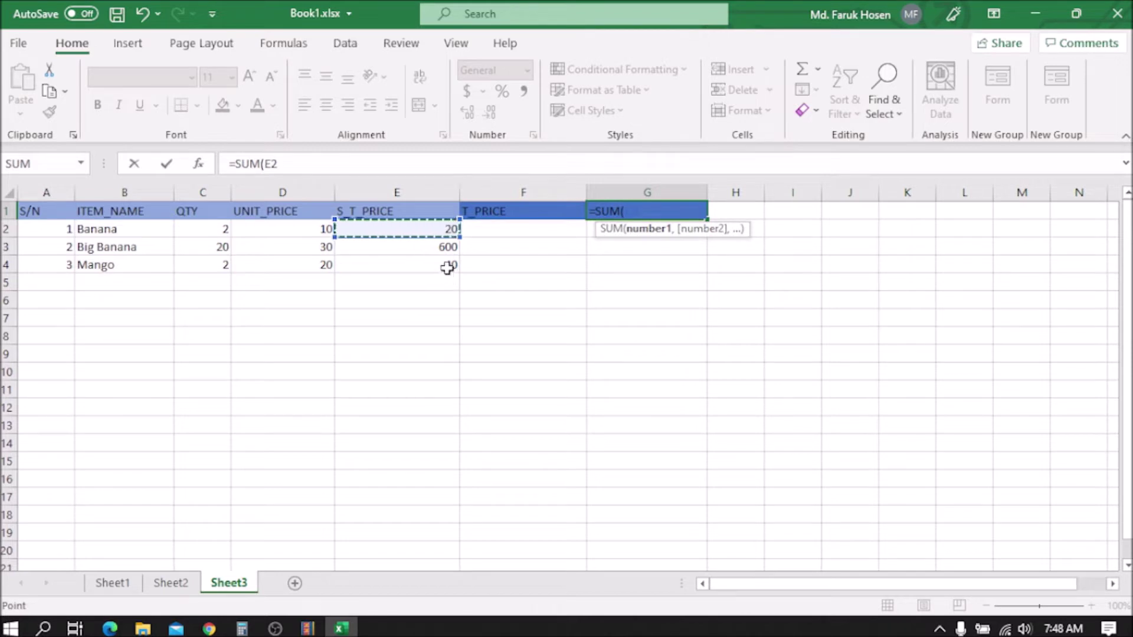
drag(444, 229, 447, 268)
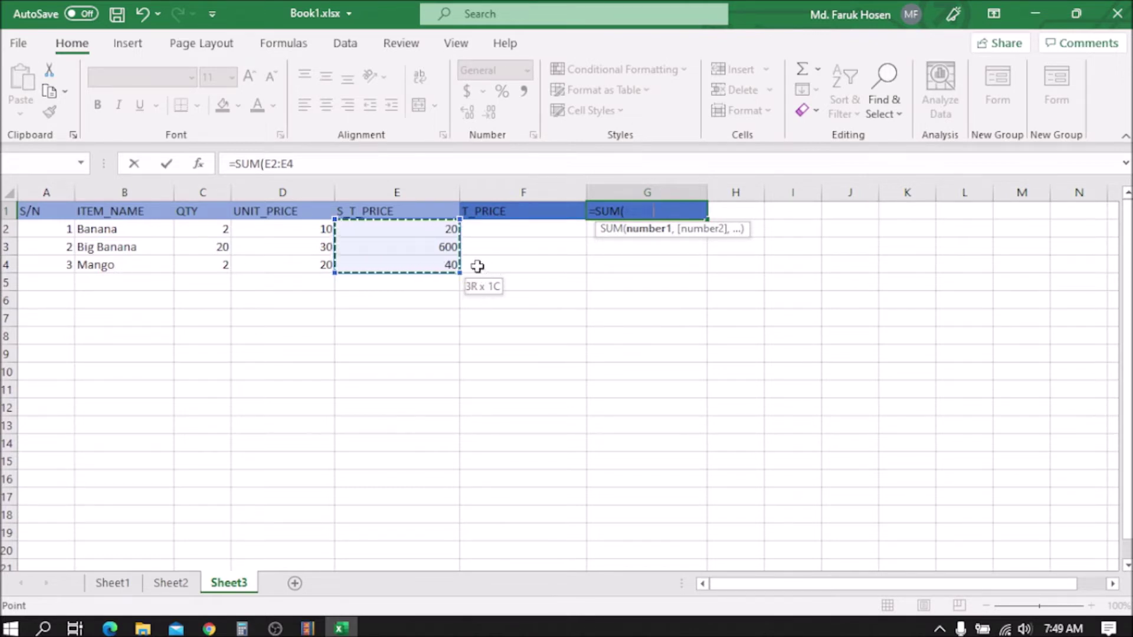
- Reduce the SUM argument to E2 and commit the formula =SUM(E2) in G1
click(447, 229)
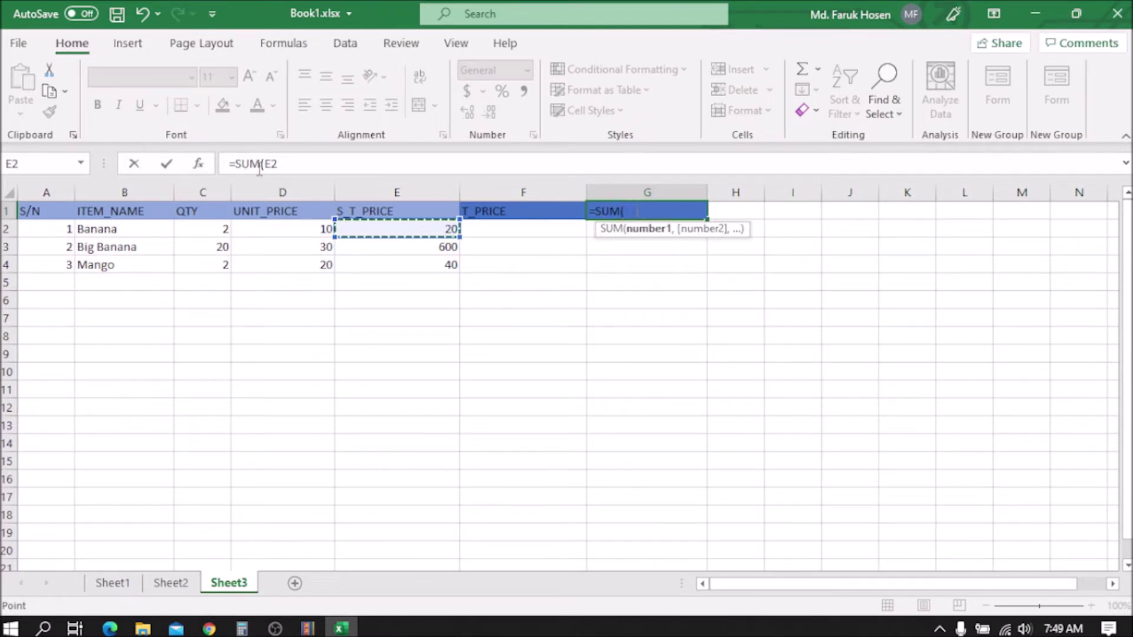
click(280, 164)
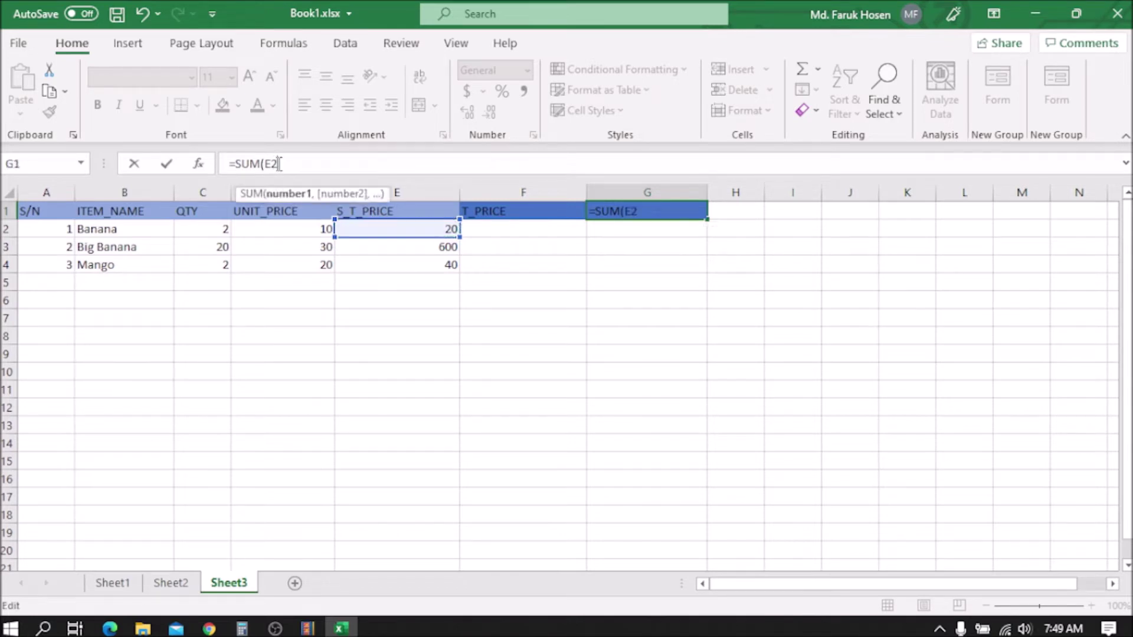
key(ctrl+Return)
shift+click(438, 260)
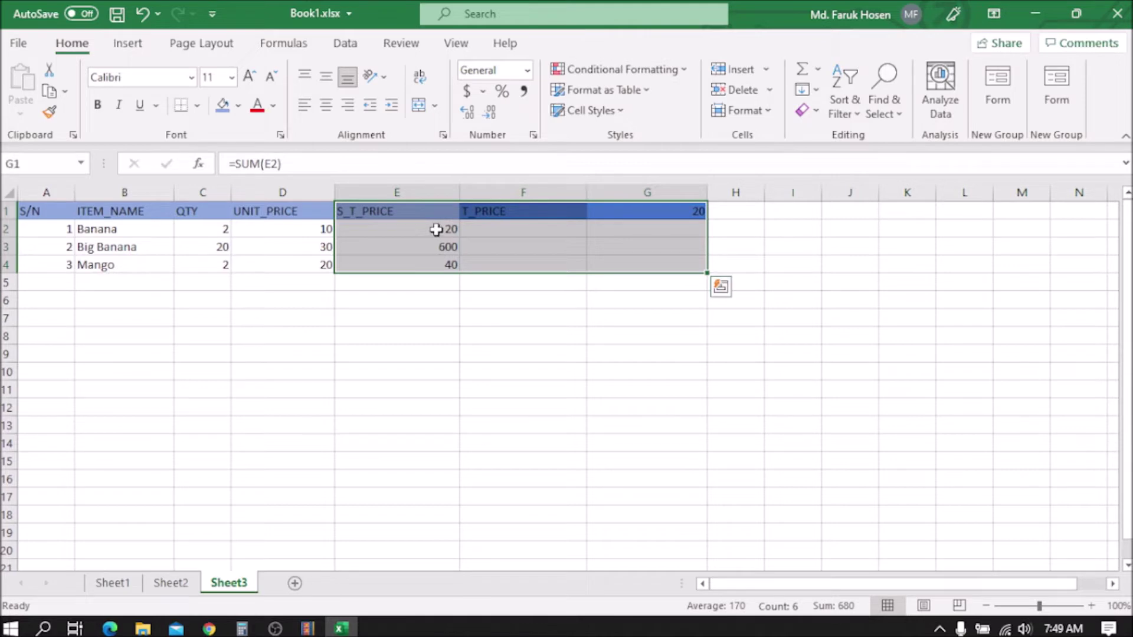
- Extend the SUM range in G1 to cover all three item subtotals, committing the formula =SUM(E2:E4)
click(679, 211)
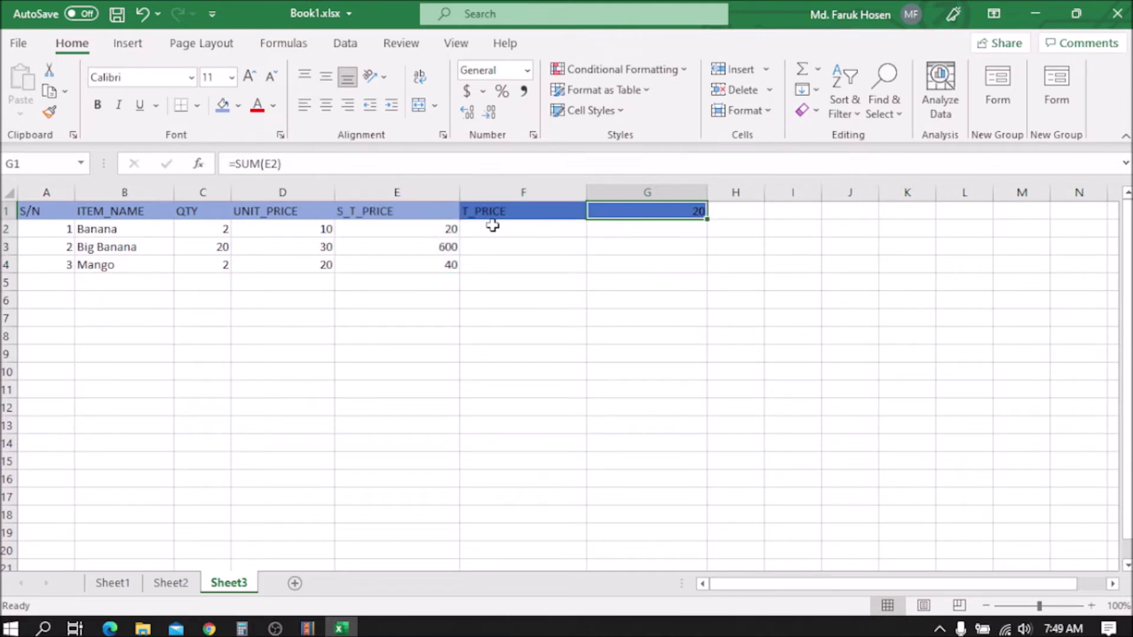
click(277, 163)
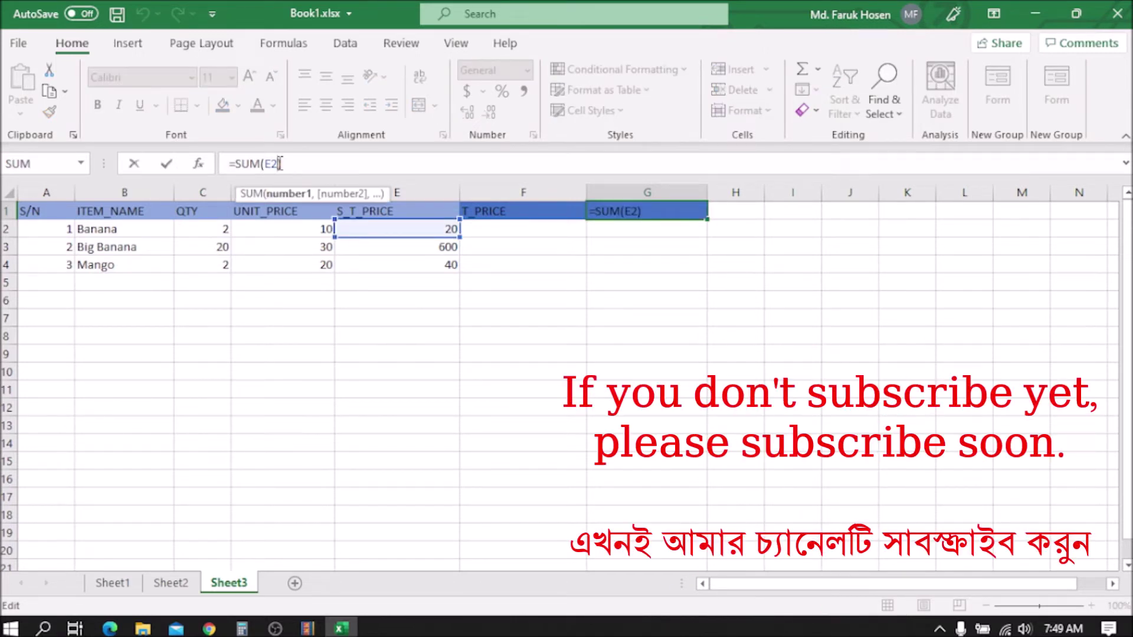
text(:)
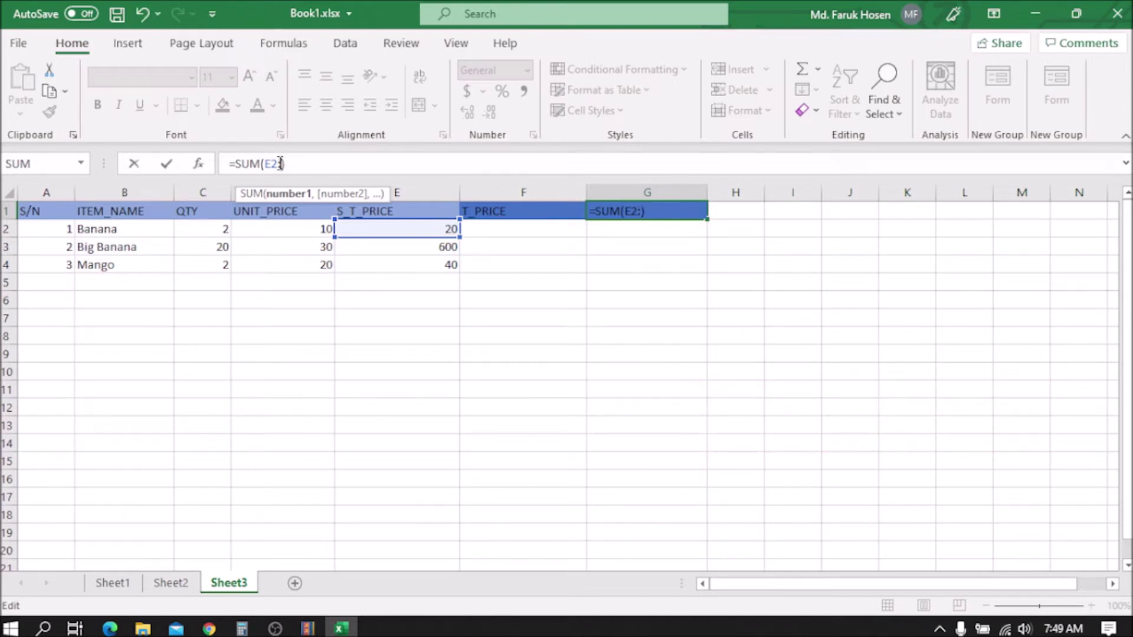
text(E)
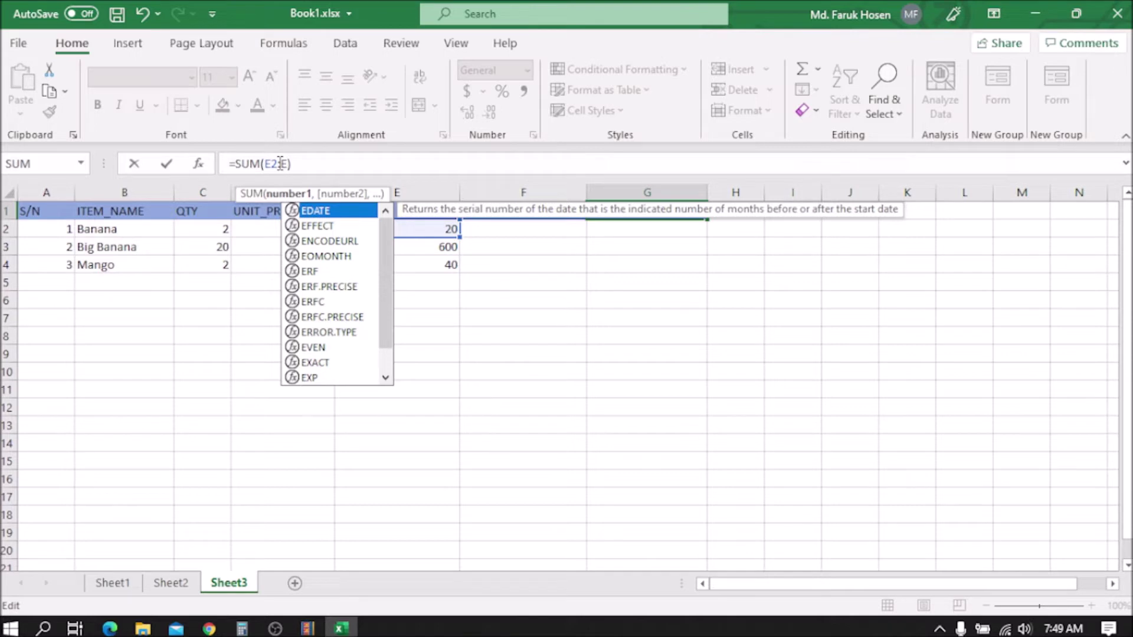
text($)
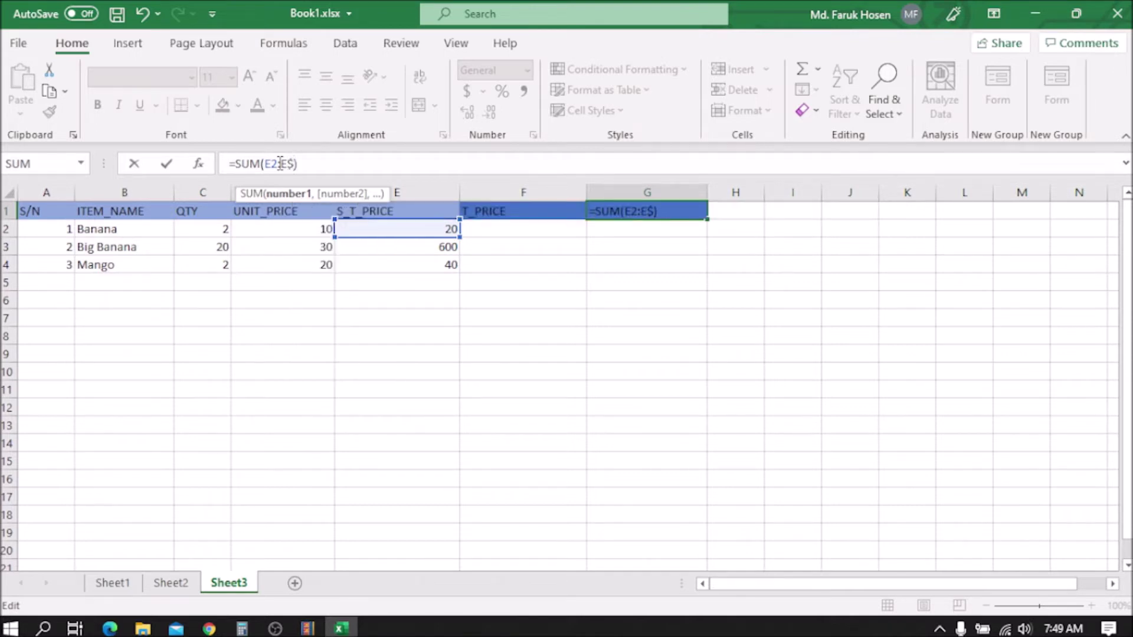
key(BackSpace)
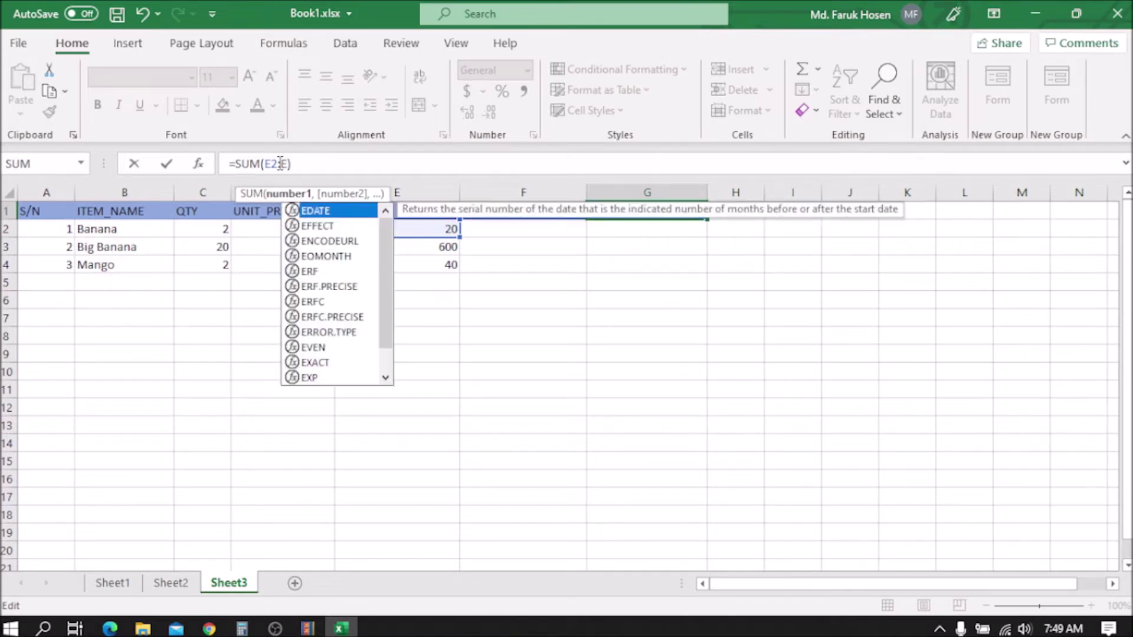
text(4)
right_click(279, 163)
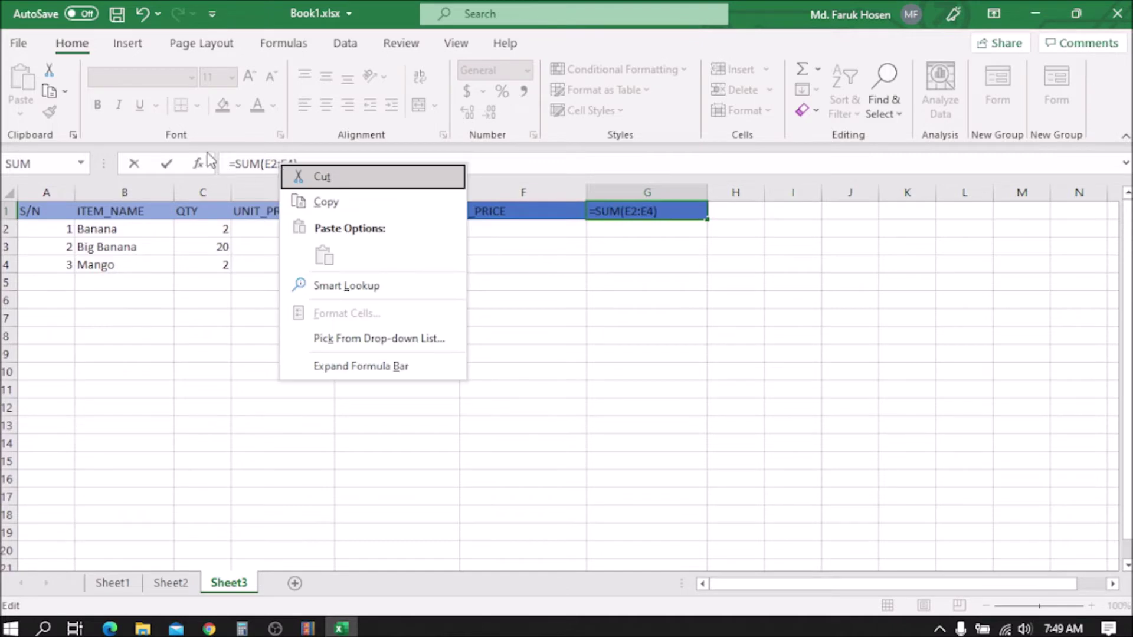
click(168, 169)
click(167, 166)
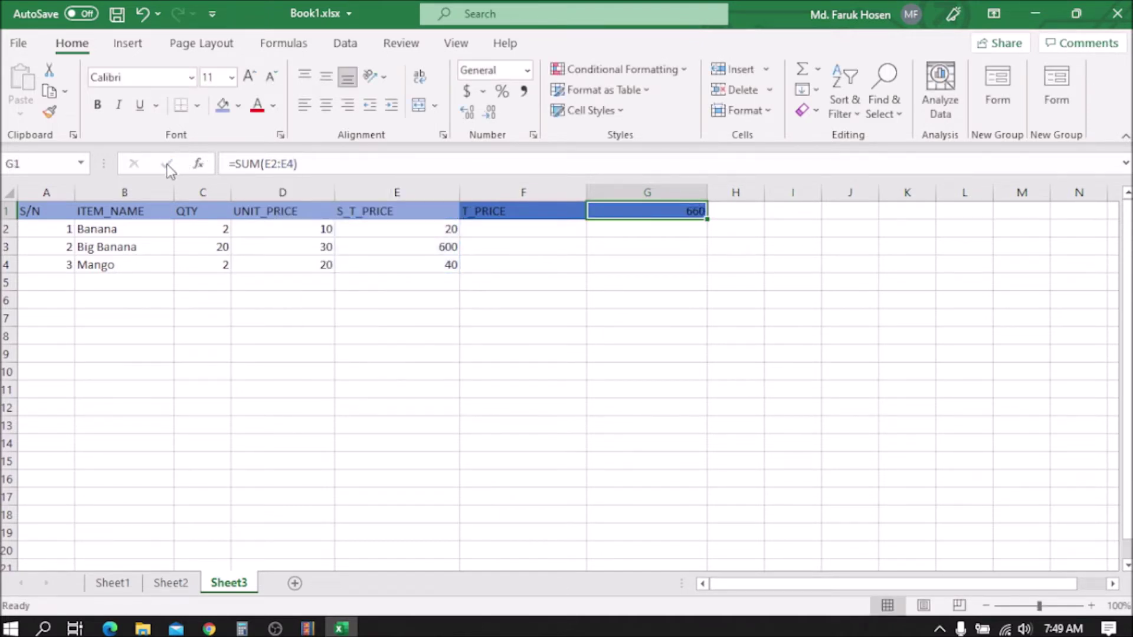
- Check the item subtotals in the S_T_PRICE column that feed the grand total
click(433, 229)
click(443, 251)
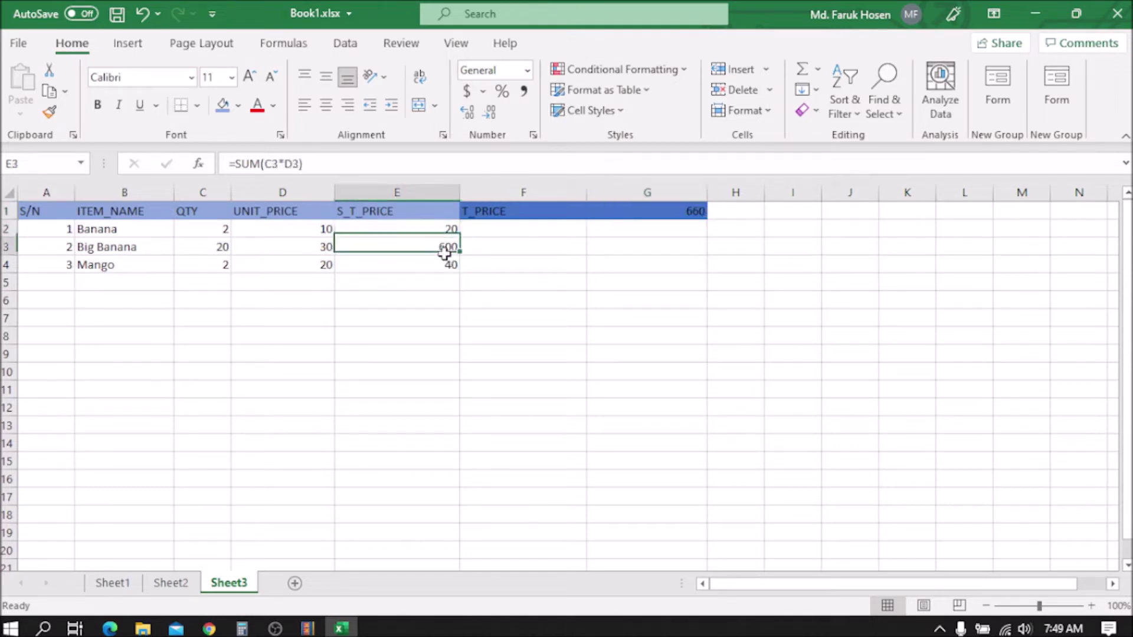
click(449, 278)
click(448, 231)
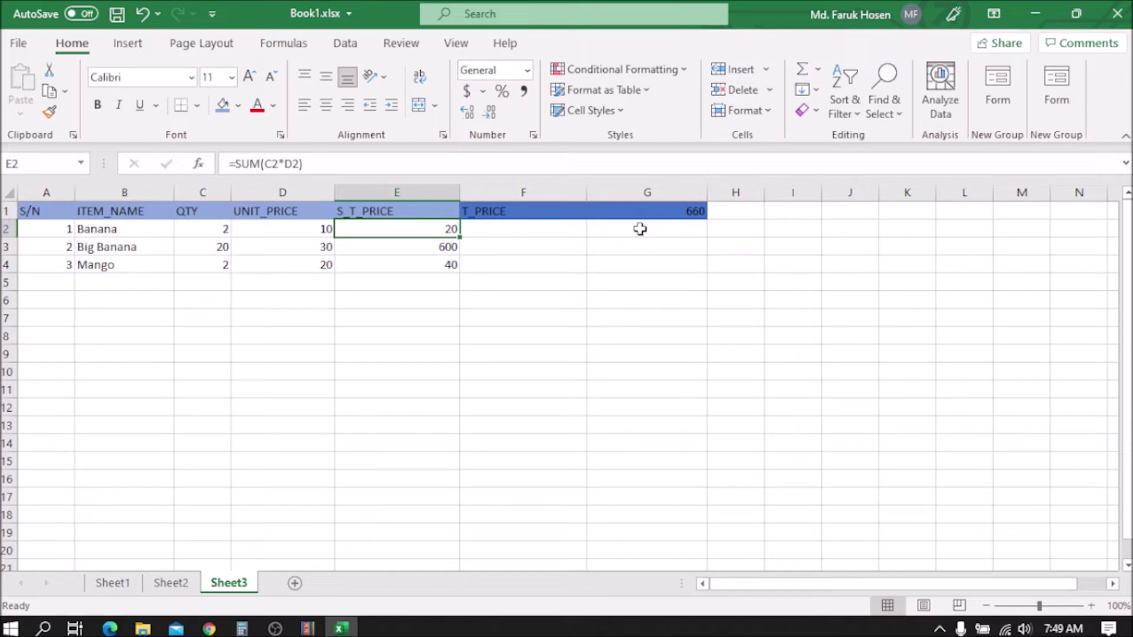
- Right-align the T_PRICE heading in F1
click(667, 212)
click(568, 212)
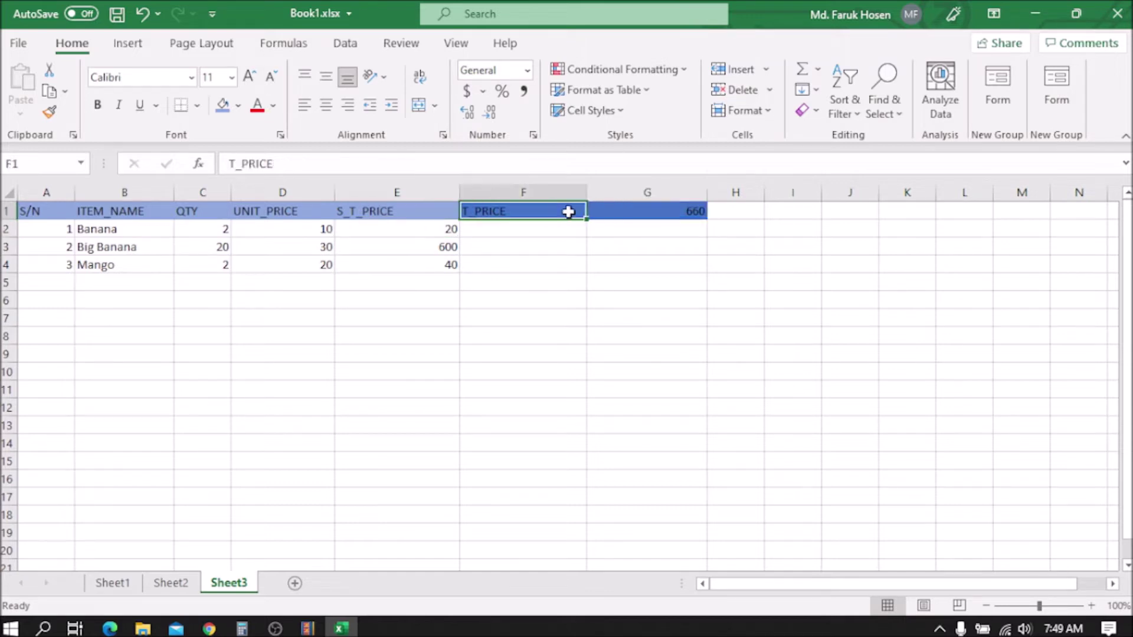
click(348, 106)
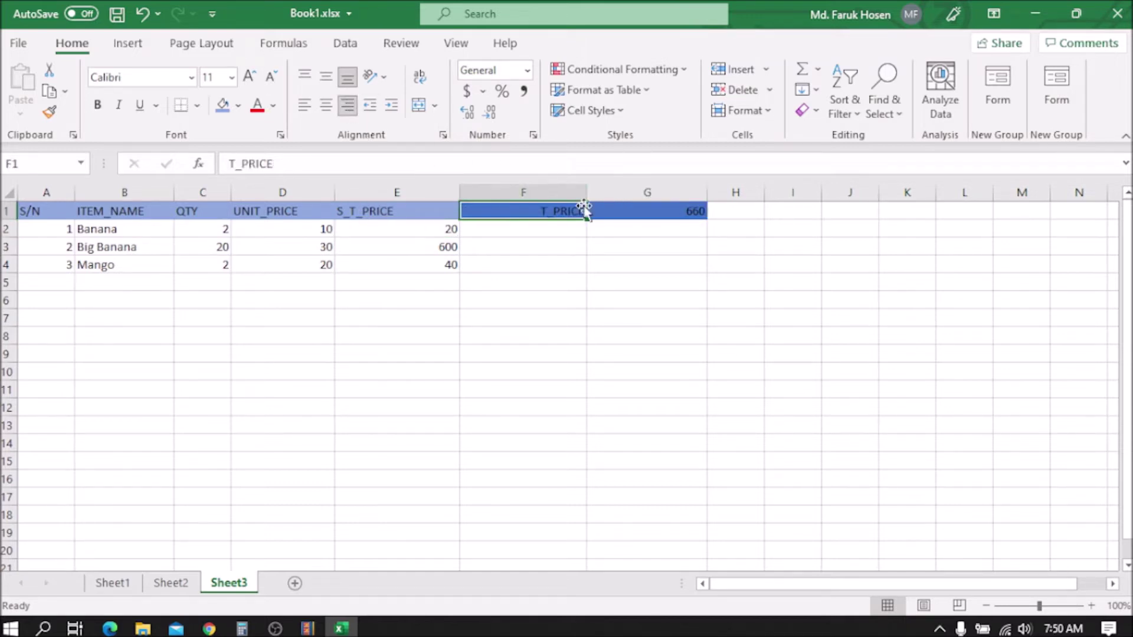
- Examine the SUM formula behind the grand total in G1 and leave it as it is
click(639, 217)
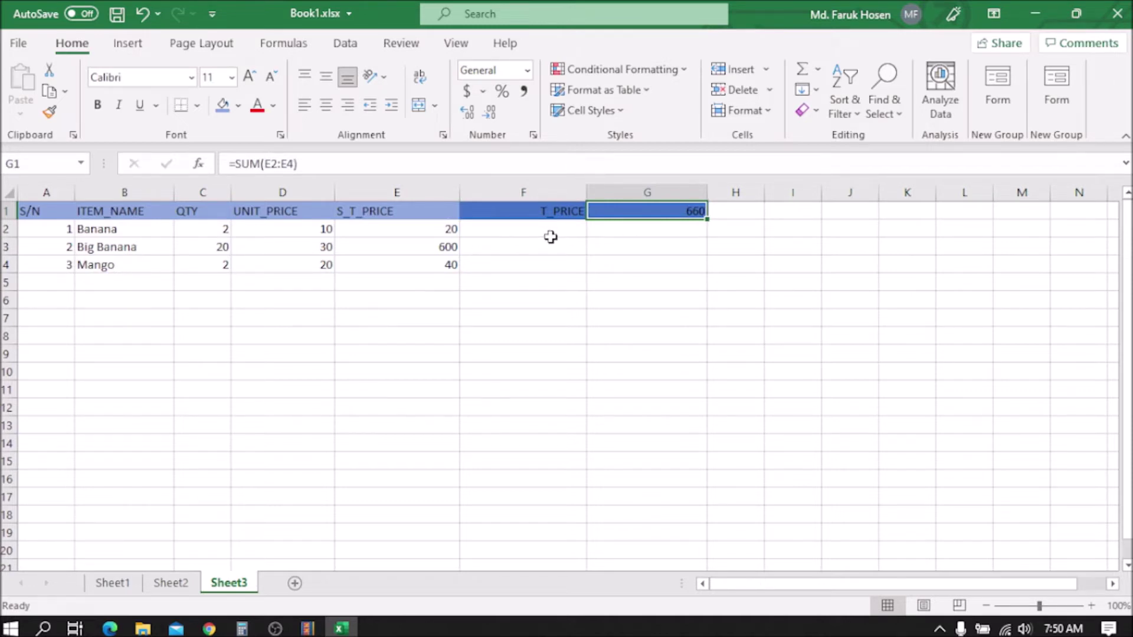
drag(232, 164, 298, 163)
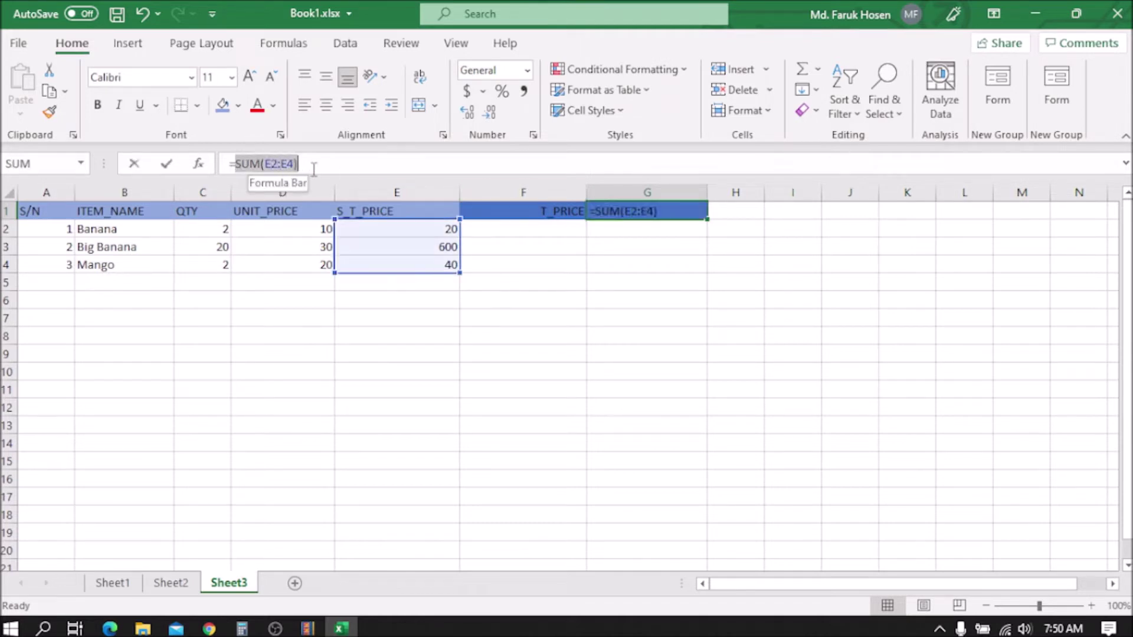
click(167, 165)
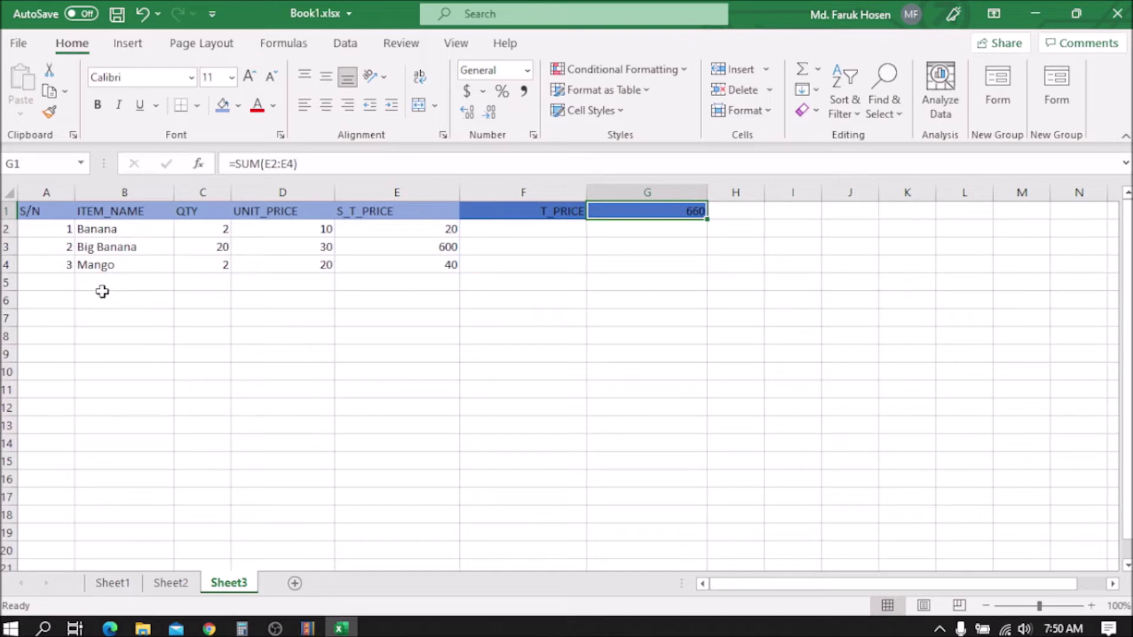
- Add a fourth item in row 5 with serial number 4 and the item name Big Mango
click(64, 281)
text(4)
click(137, 285)
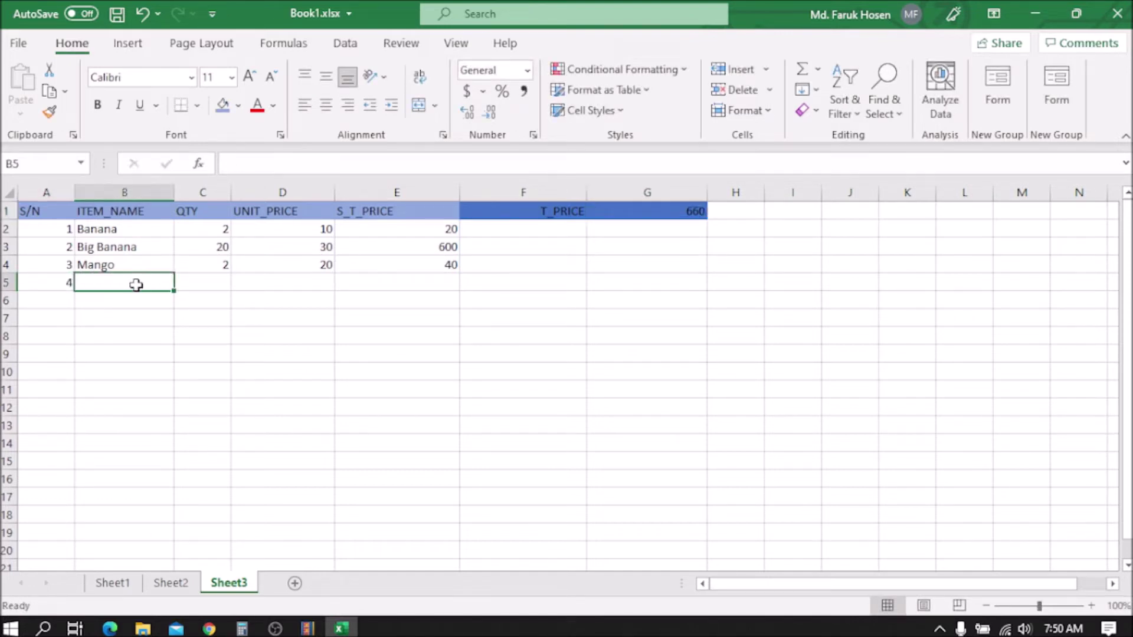
text(B)
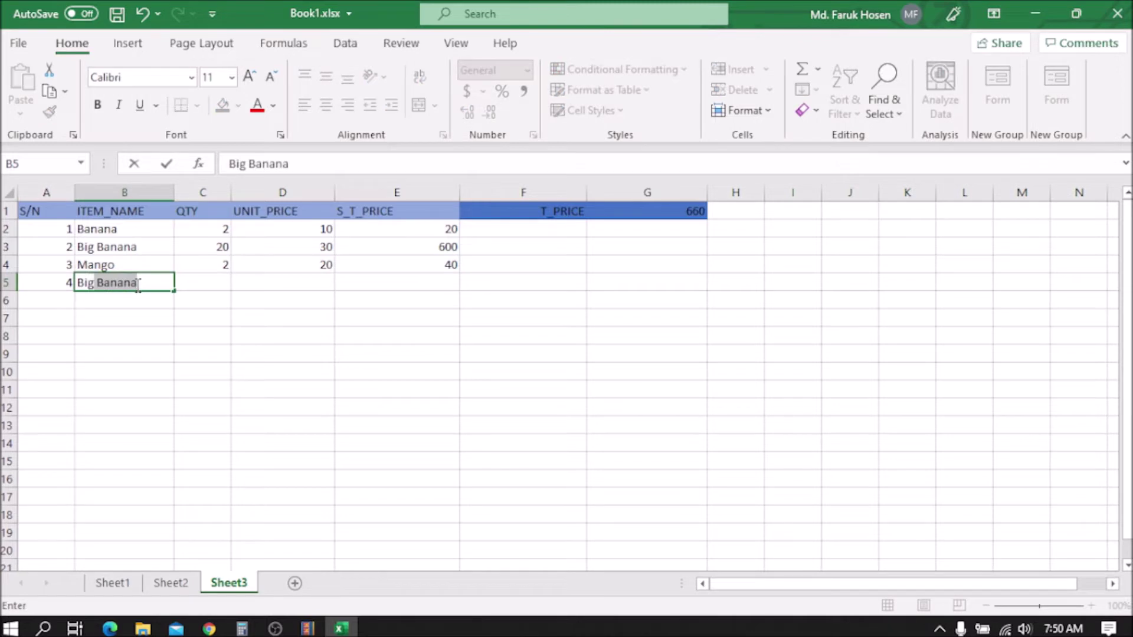
text(ig)
key(Tab)
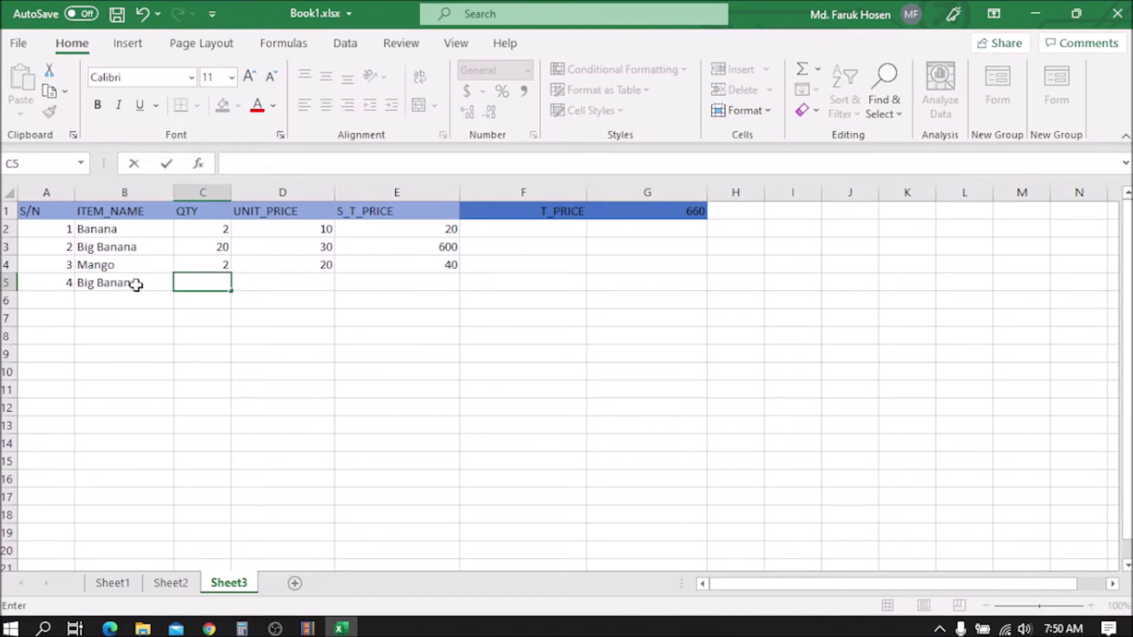
double_click(137, 284)
key(BackSpace)
key(BackSpace)
key(BackSpace)
key(BackSpace)
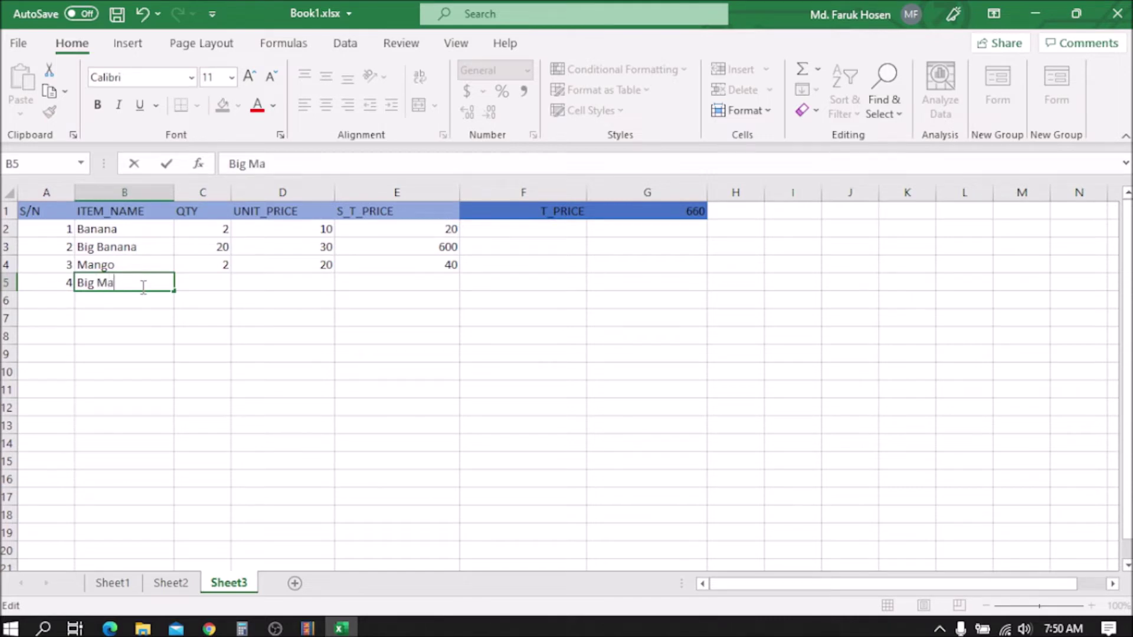
text(go)
- Enter a quantity of 3 and a unit price of 50 for Big Mango in row 5
click(202, 282)
text(3)
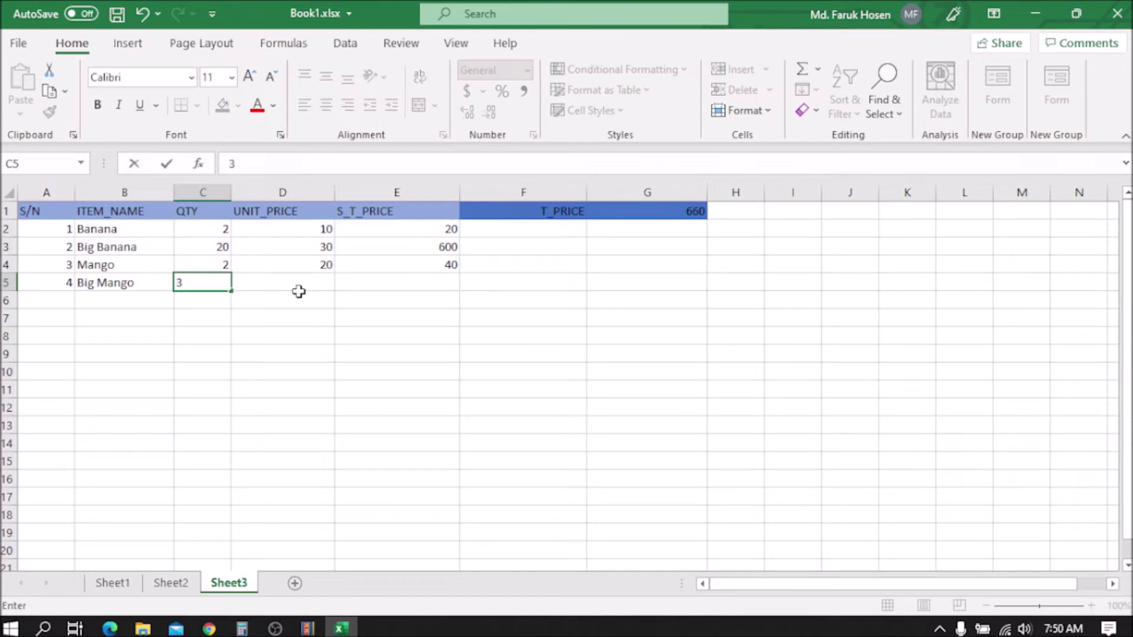
click(300, 287)
text(50)
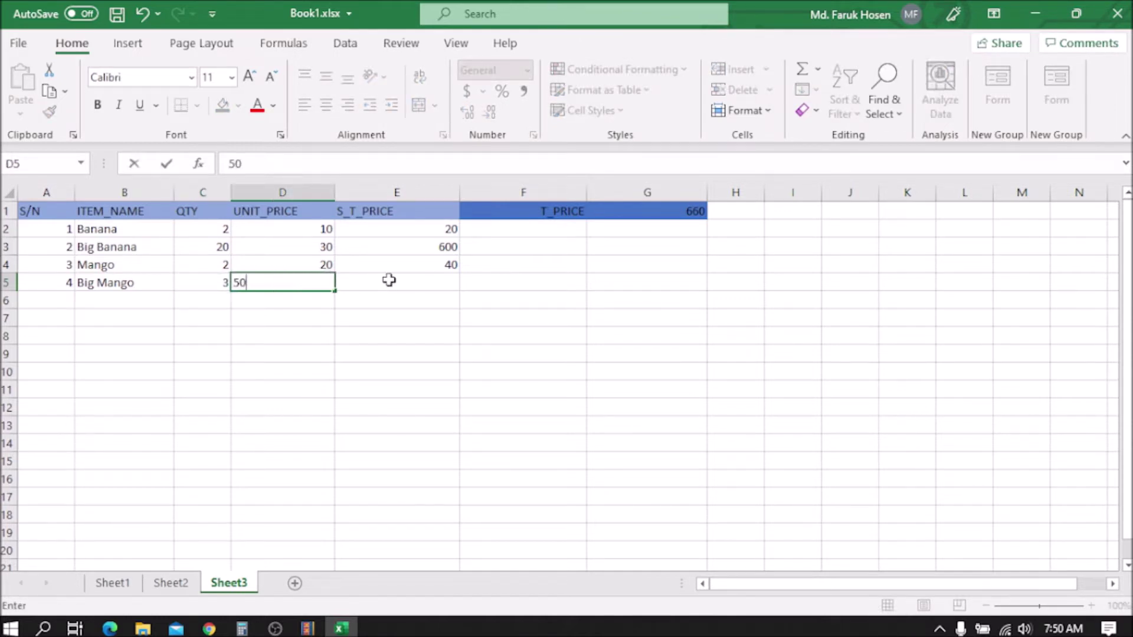
click(402, 337)
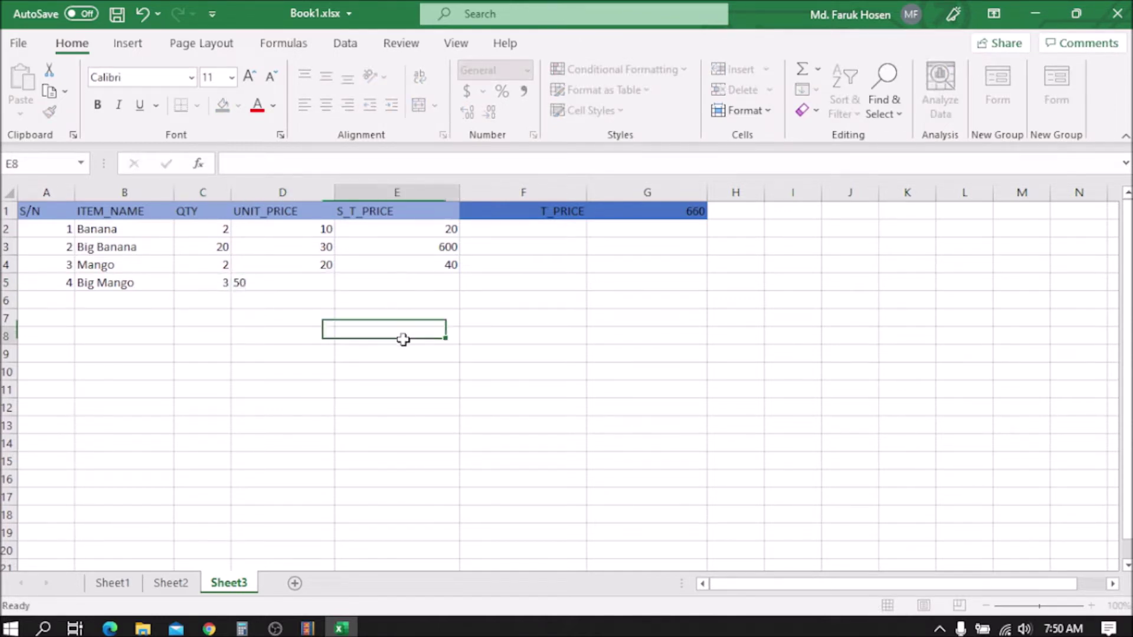
click(318, 286)
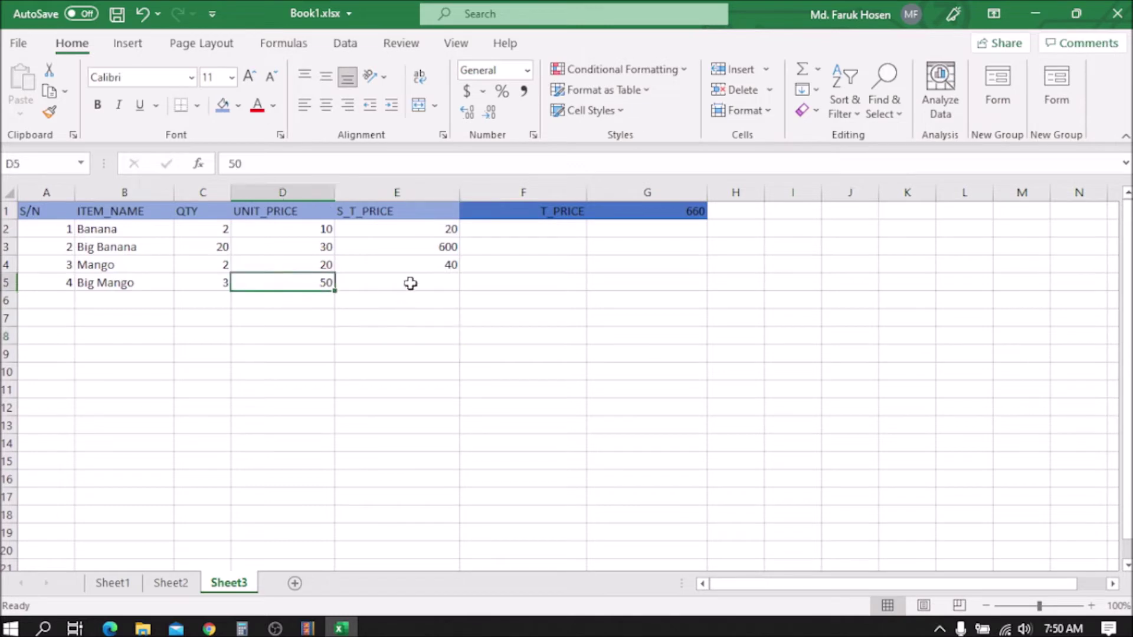
- Fill the S_T_PRICE formula from E4 down through E18 and check the copied formulas in E8 and E5
click(416, 264)
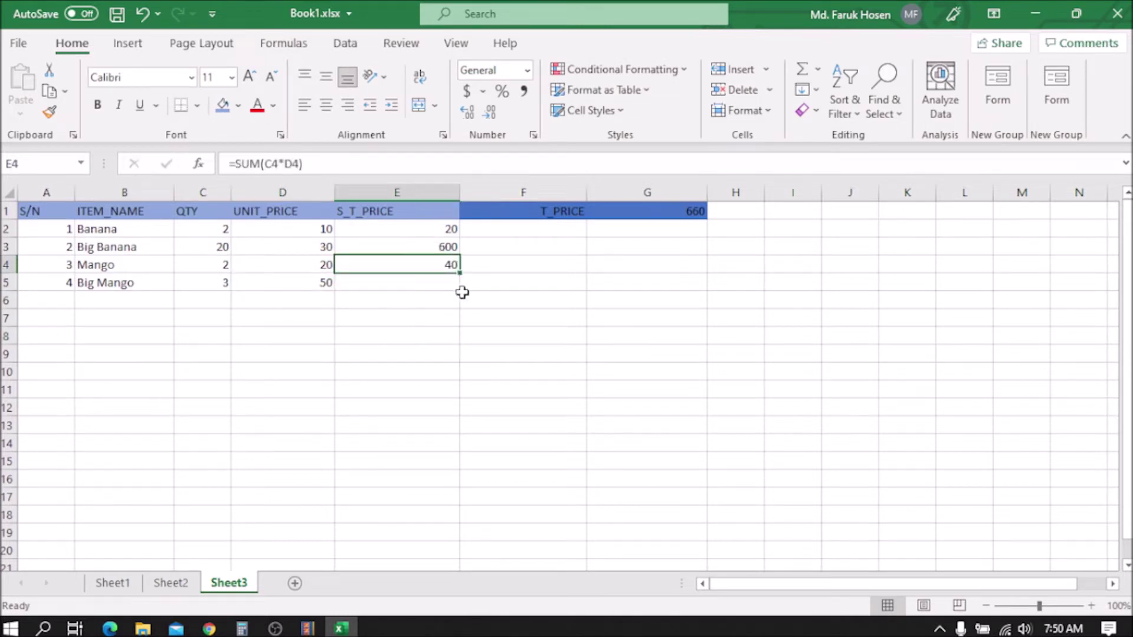
drag(460, 273, 472, 522)
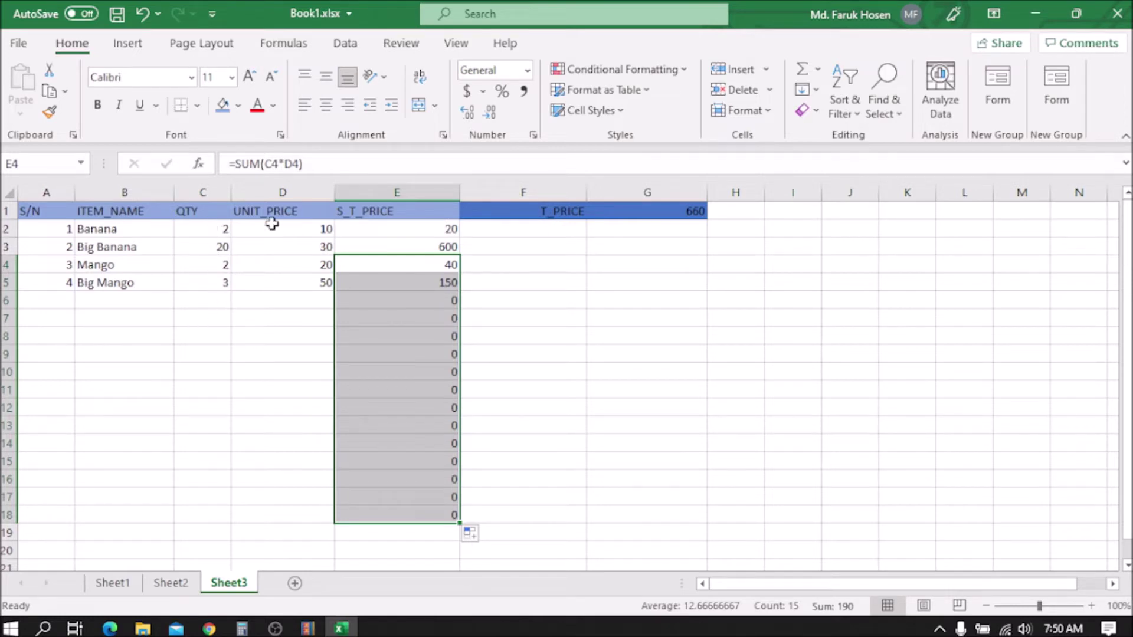
click(423, 335)
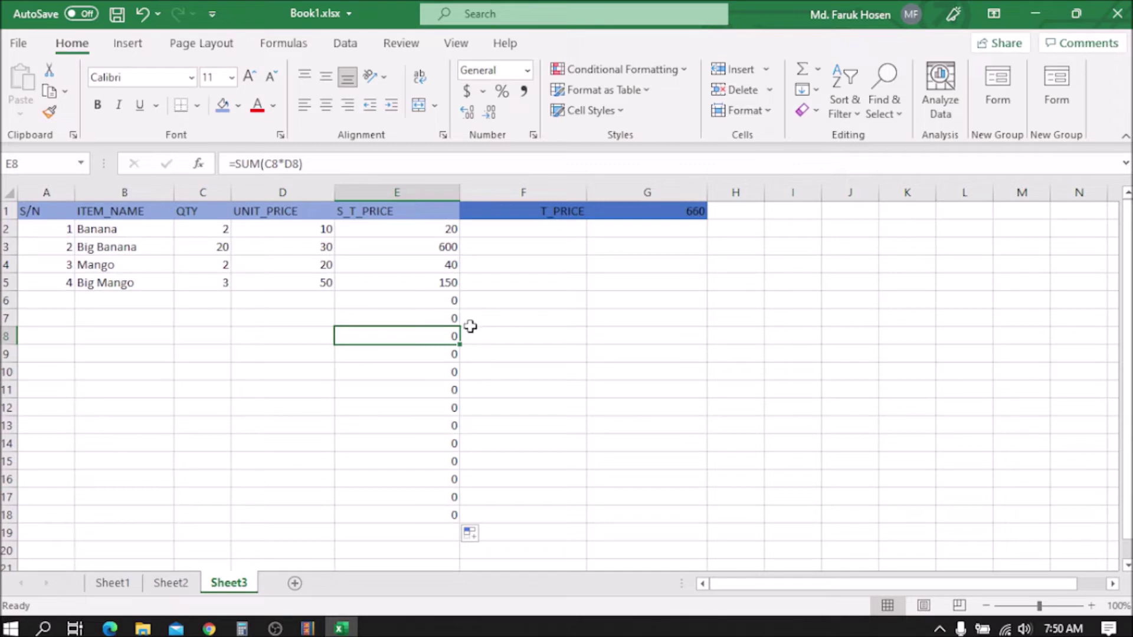
click(452, 284)
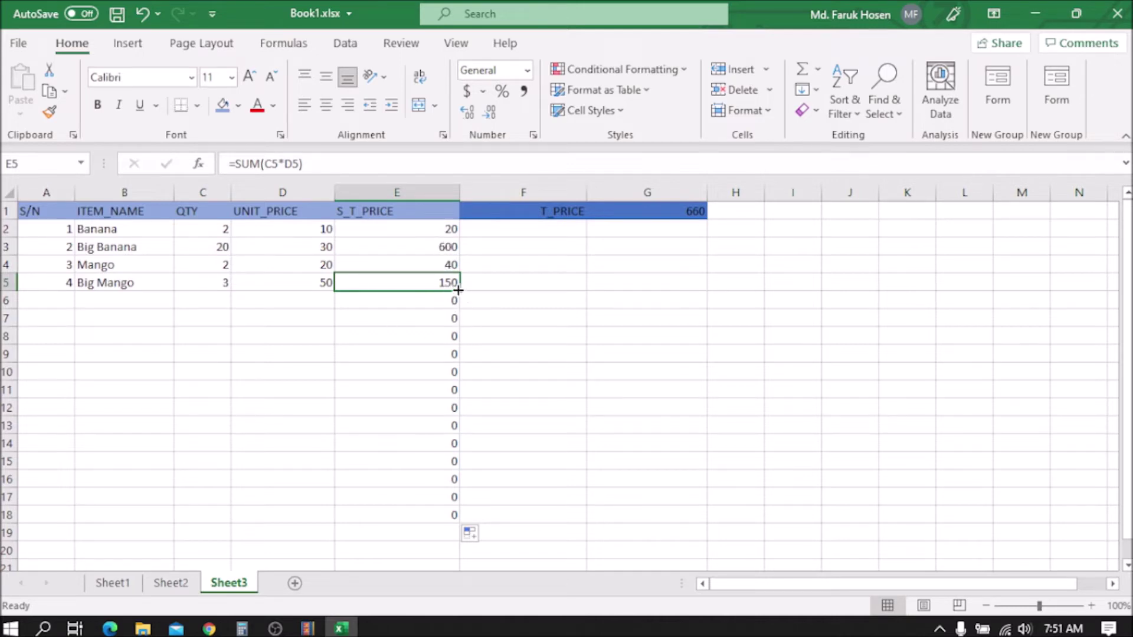
- Compare the grand total formula in G1 with the Big Mango subtotal in E5
click(673, 212)
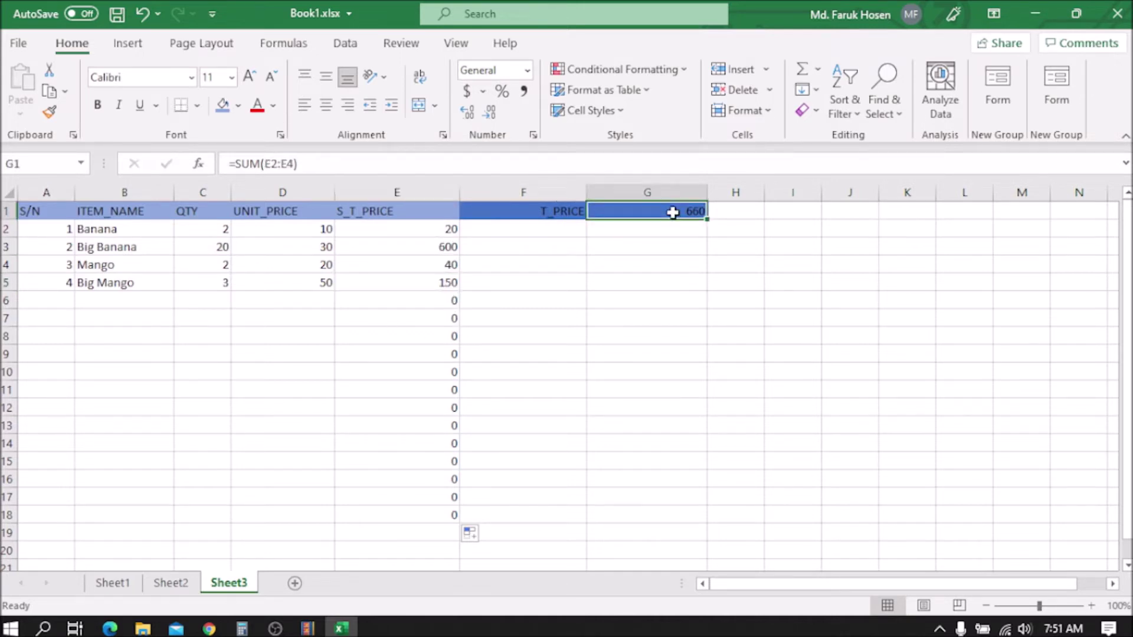
click(442, 282)
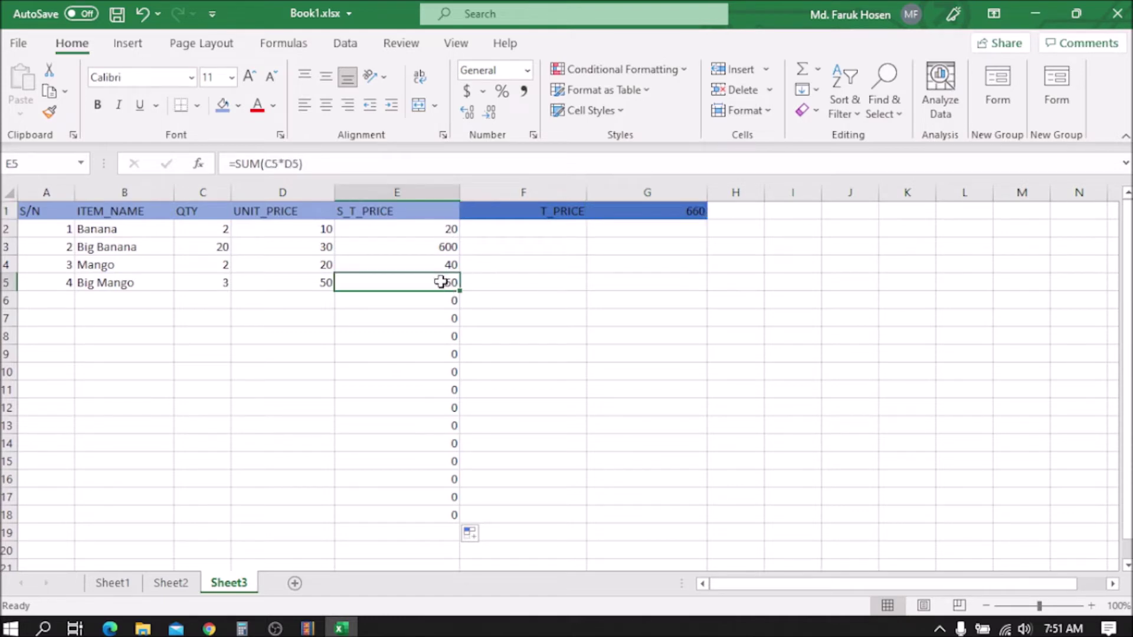
click(681, 230)
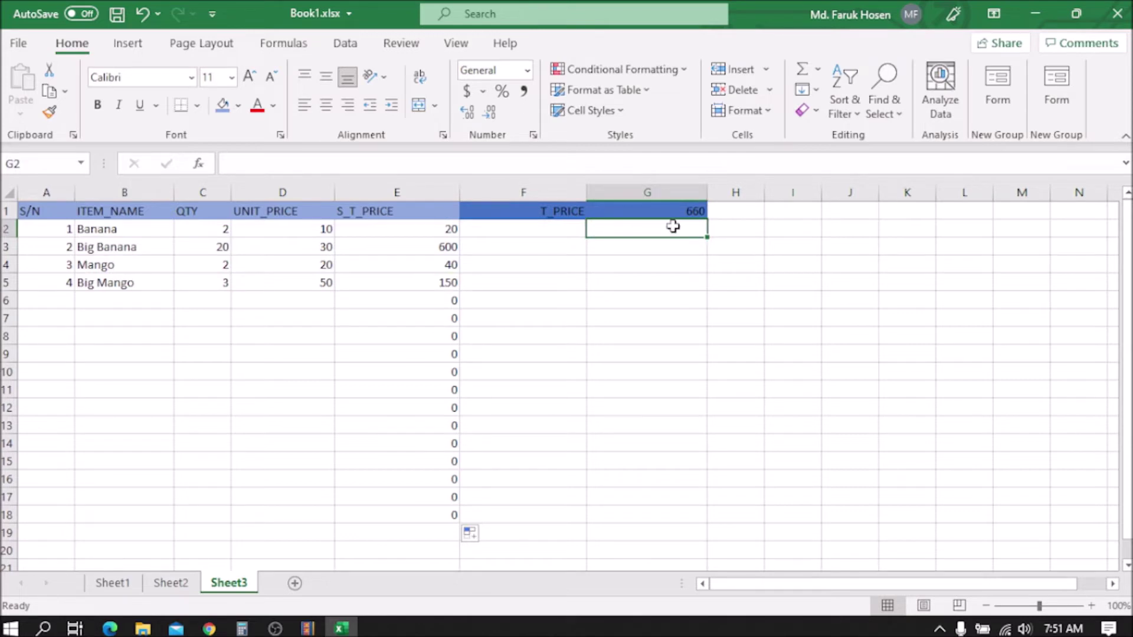
click(684, 212)
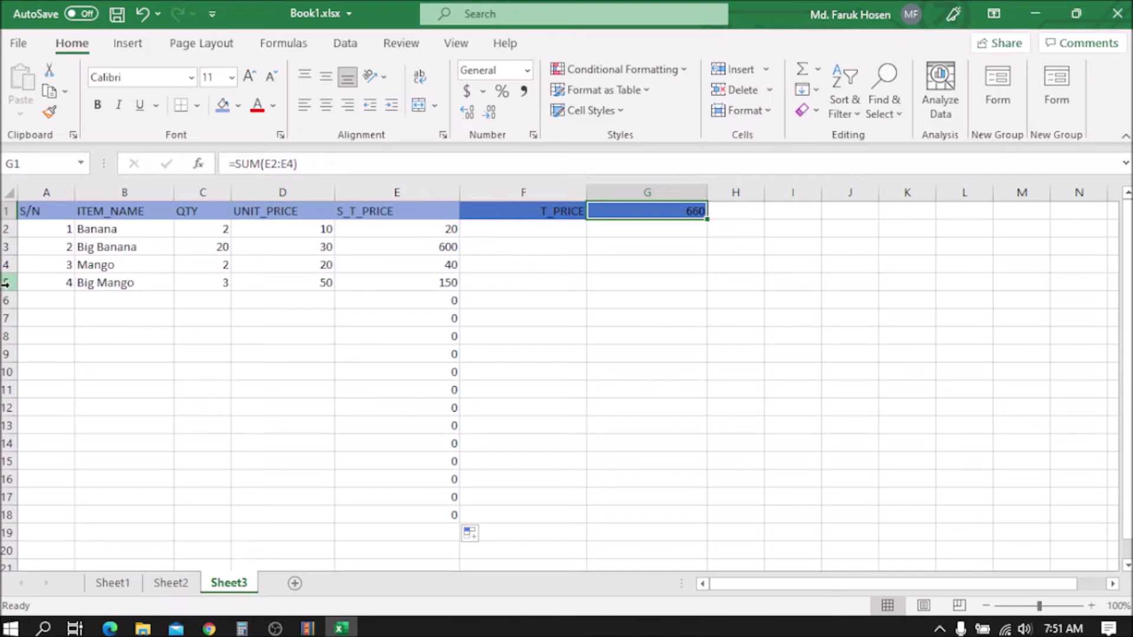
click(420, 284)
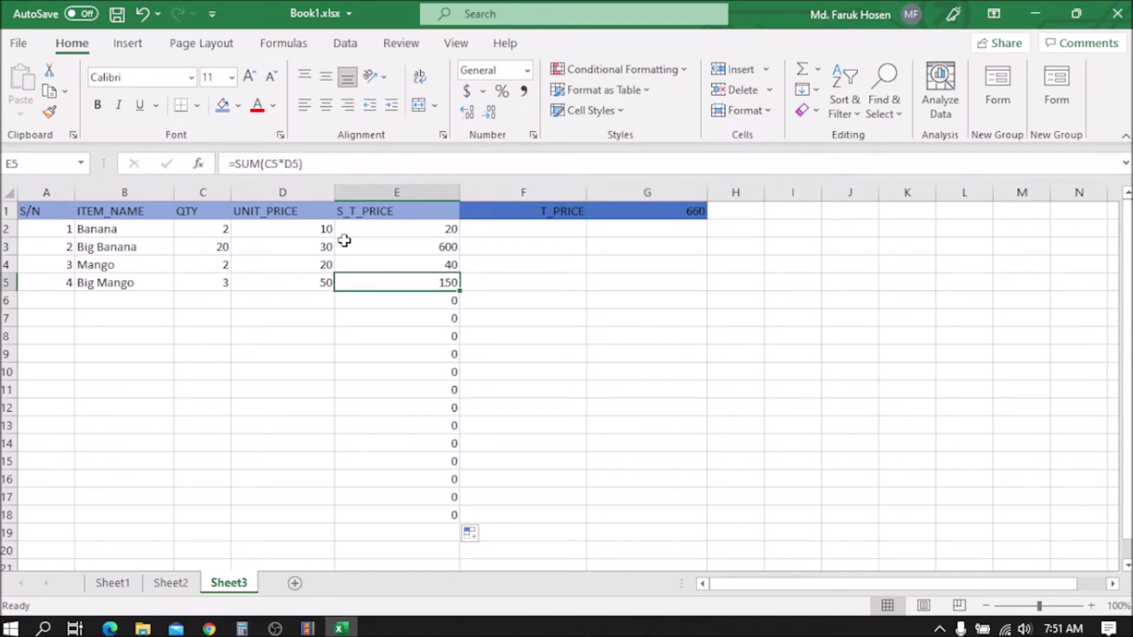
- Extend the T_PRICE grand total formula in G1 to =SUM(E2:E100) so it covers additional item rows
click(690, 211)
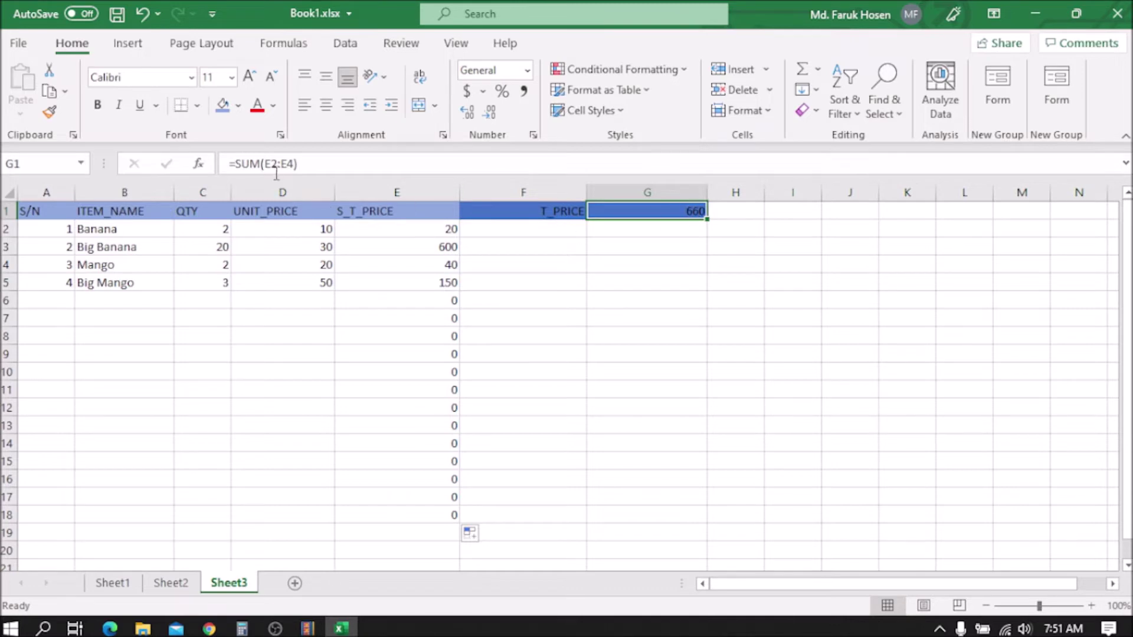
click(295, 165)
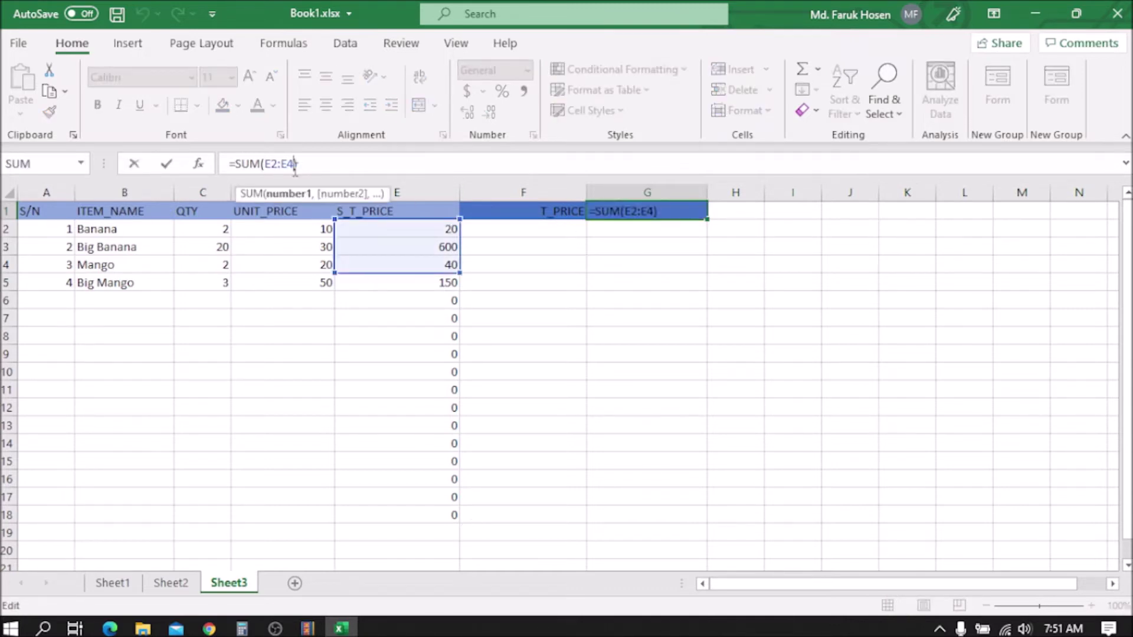
key(BackSpace)
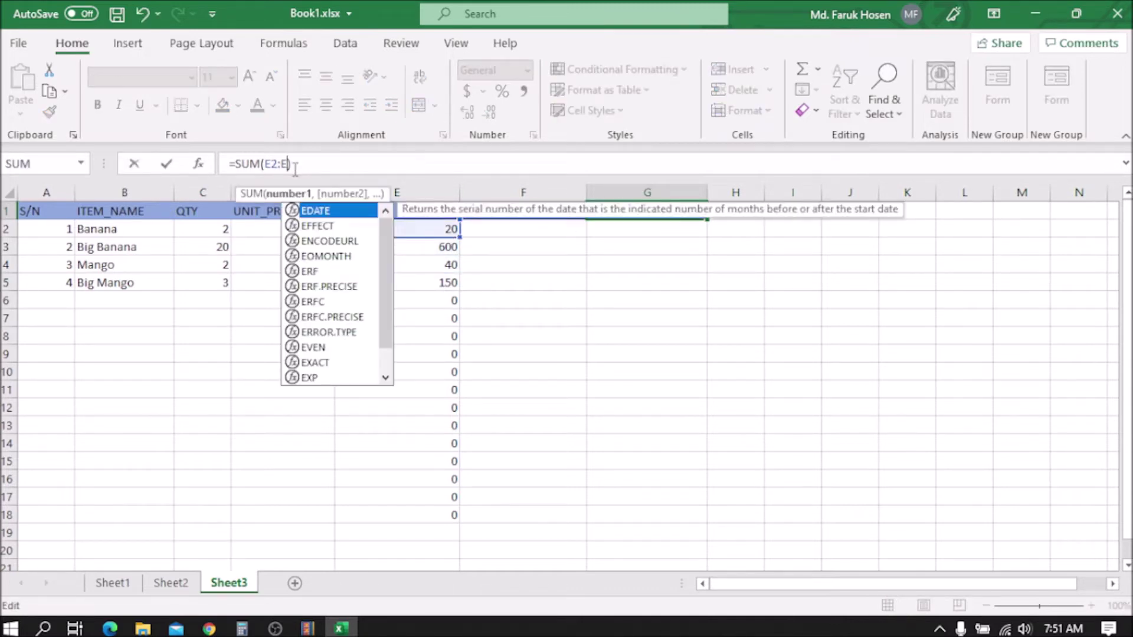
text(100)
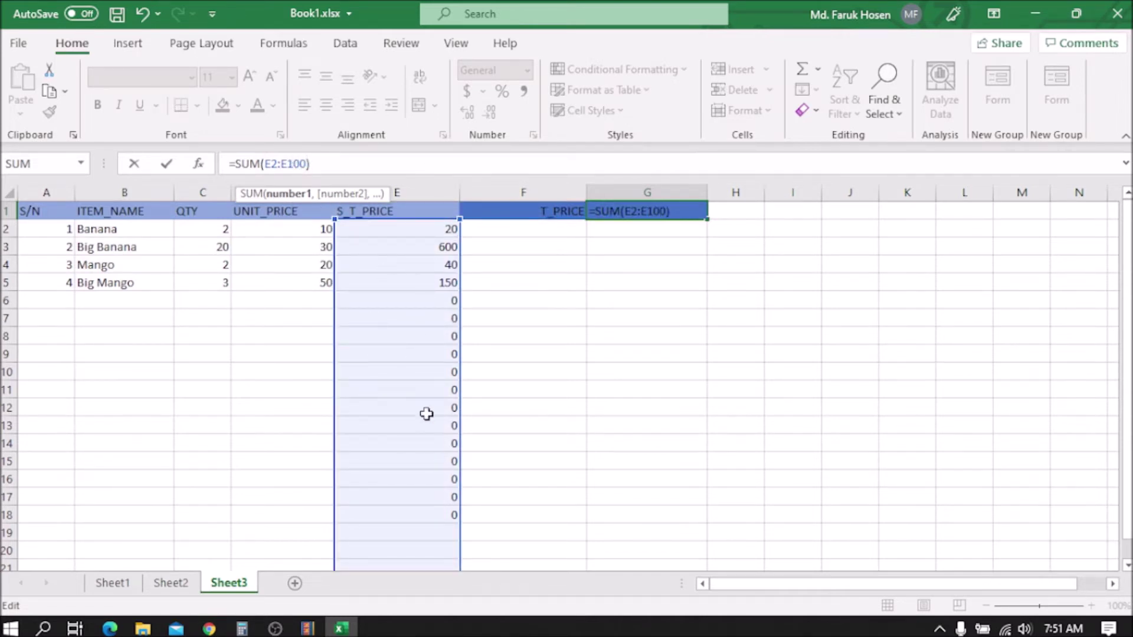
scroll(428, 412, down, 5)
scroll(448, 473, down, 2)
scroll(450, 470, up, 8)
click(167, 165)
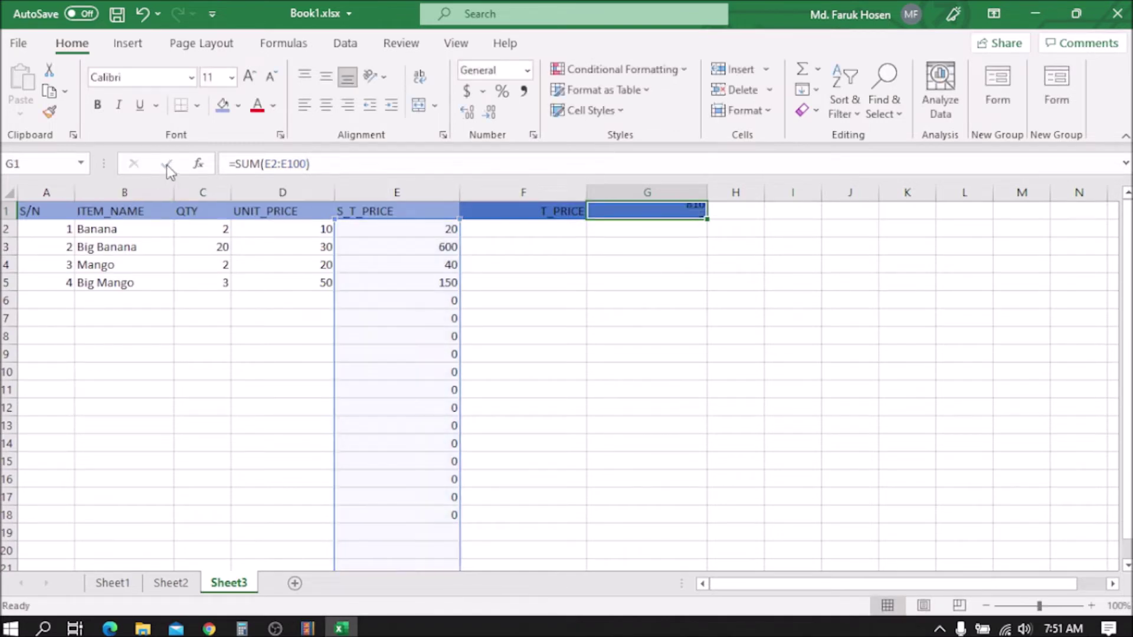
click(683, 235)
click(682, 212)
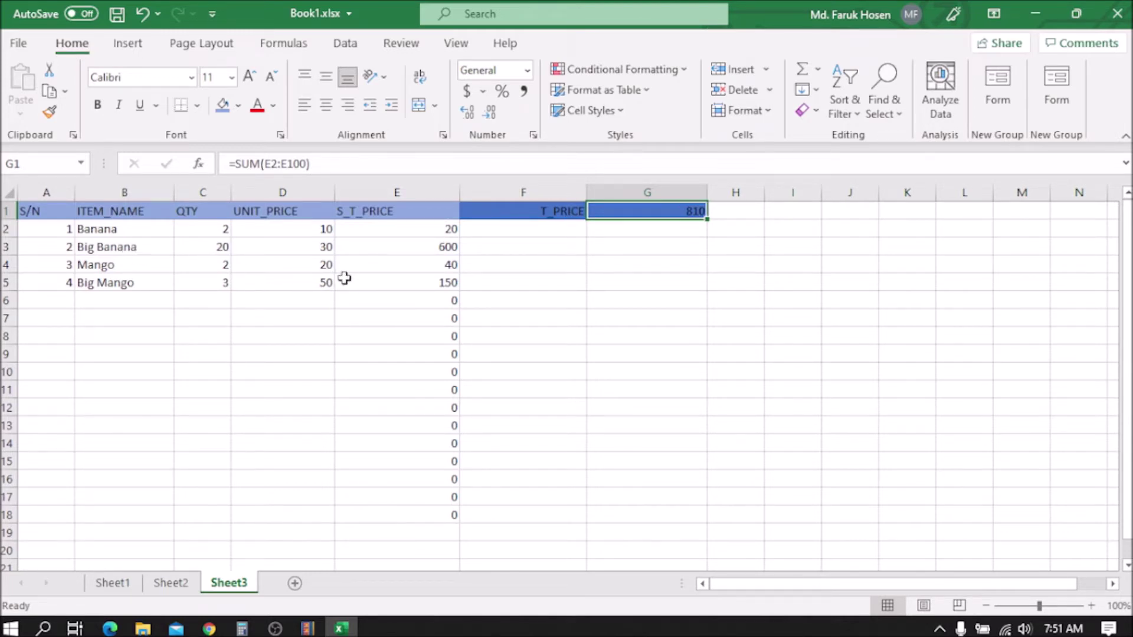
- Add a right-aligned Discount label in F2 below the T_PRICE label
click(564, 231)
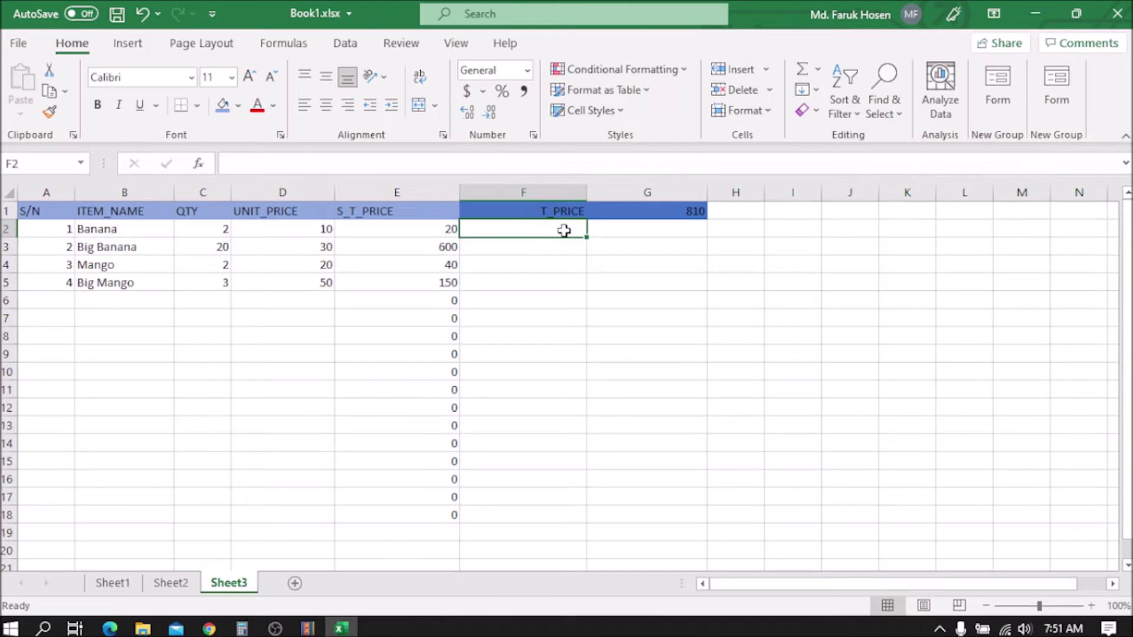
text(Discount)
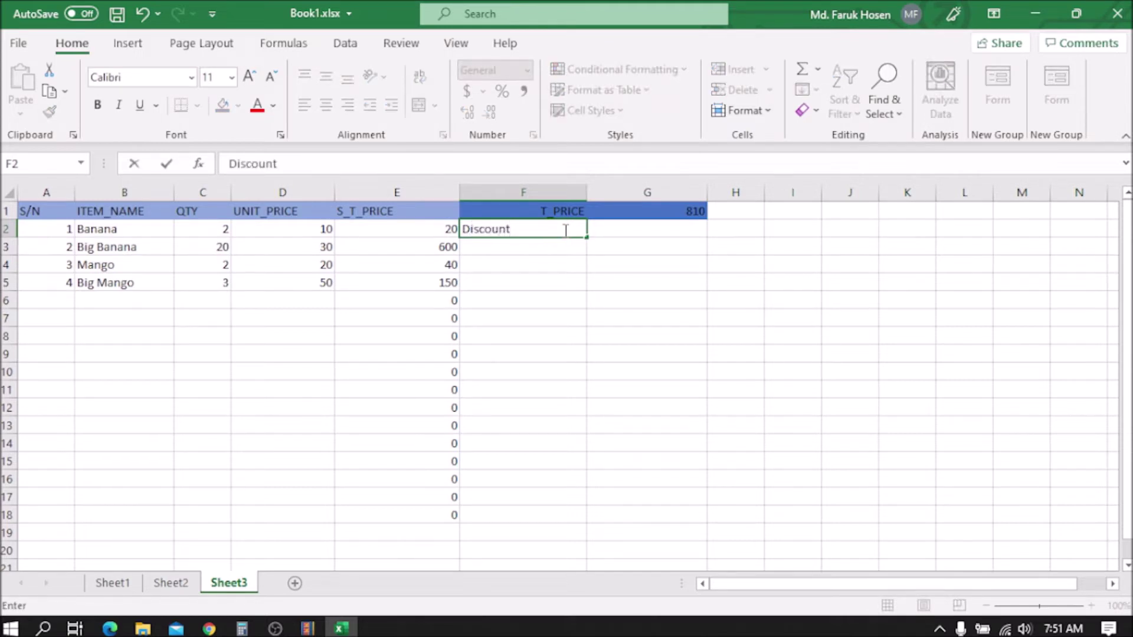
click(571, 280)
click(548, 233)
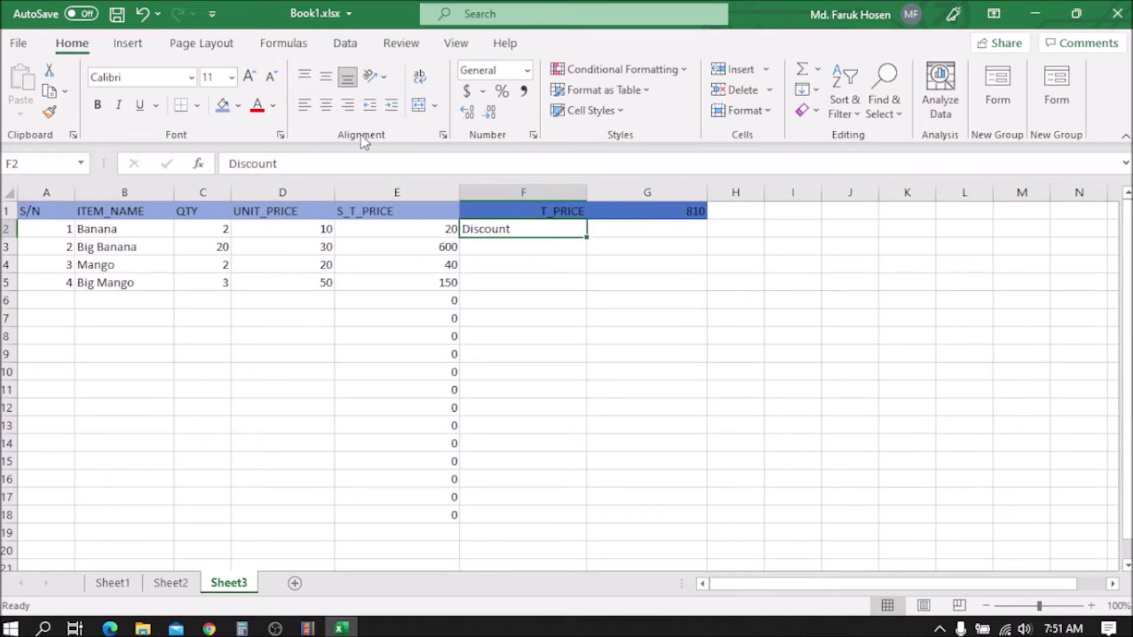
click(348, 105)
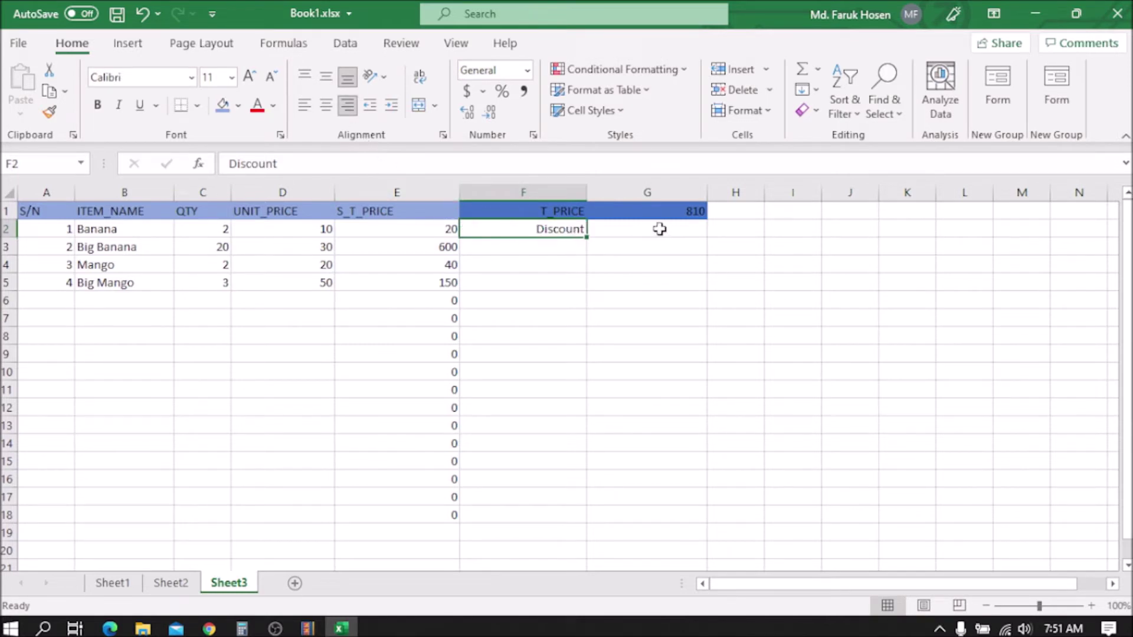
- Remove the fill colour from the T_PRICE cells F1:G1 and check the total formula in G1
drag(566, 214, 691, 211)
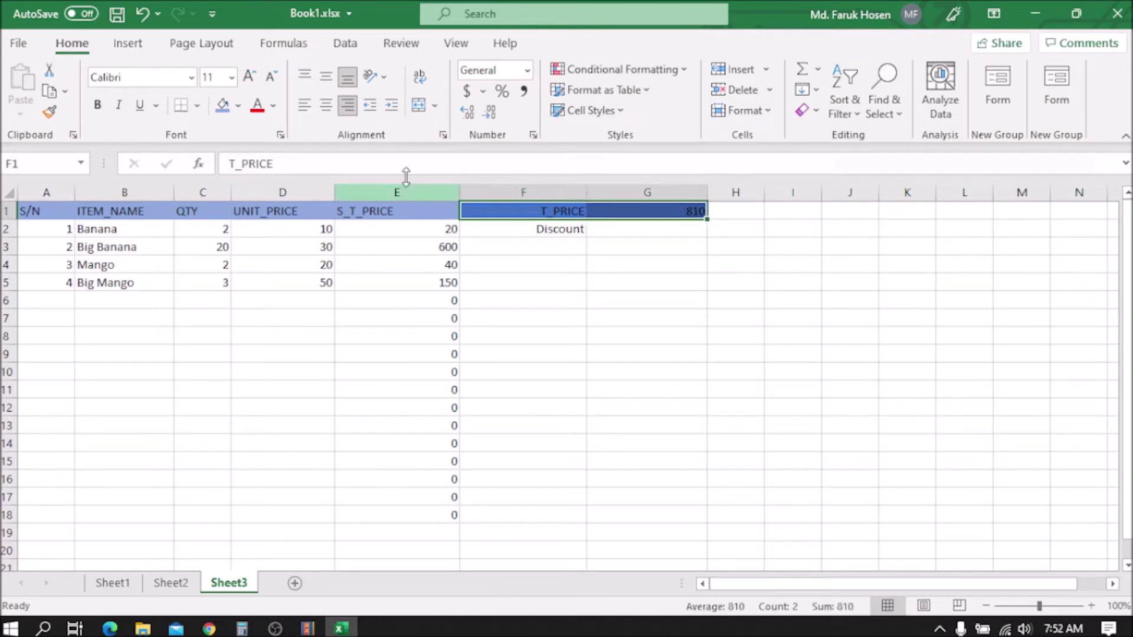
click(238, 105)
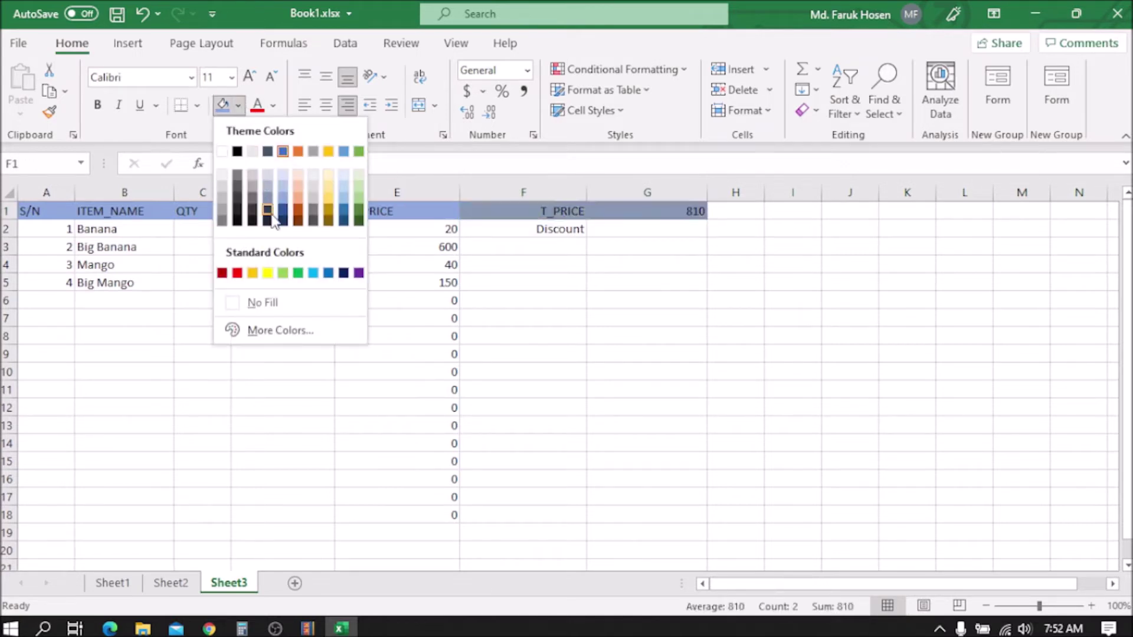
click(270, 297)
click(652, 214)
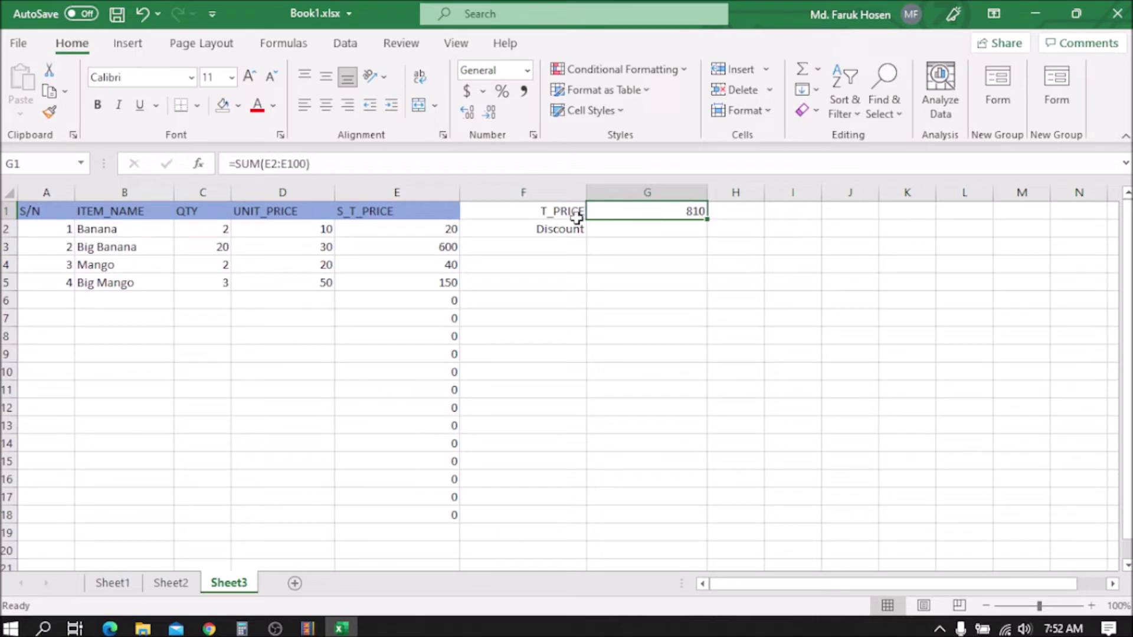
double_click(643, 213)
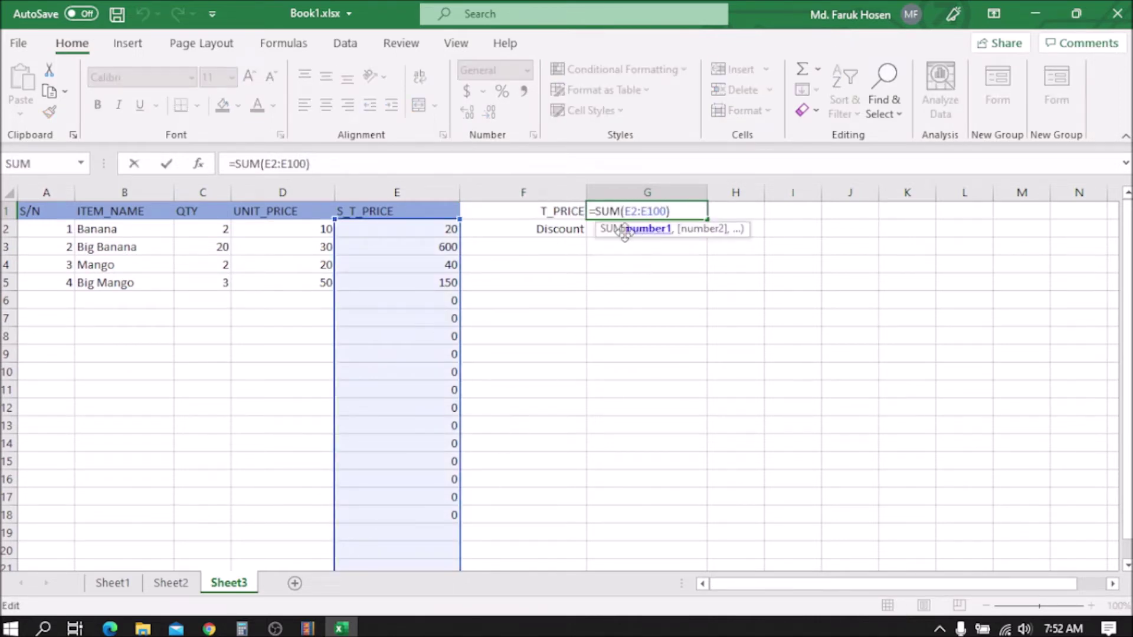
click(167, 165)
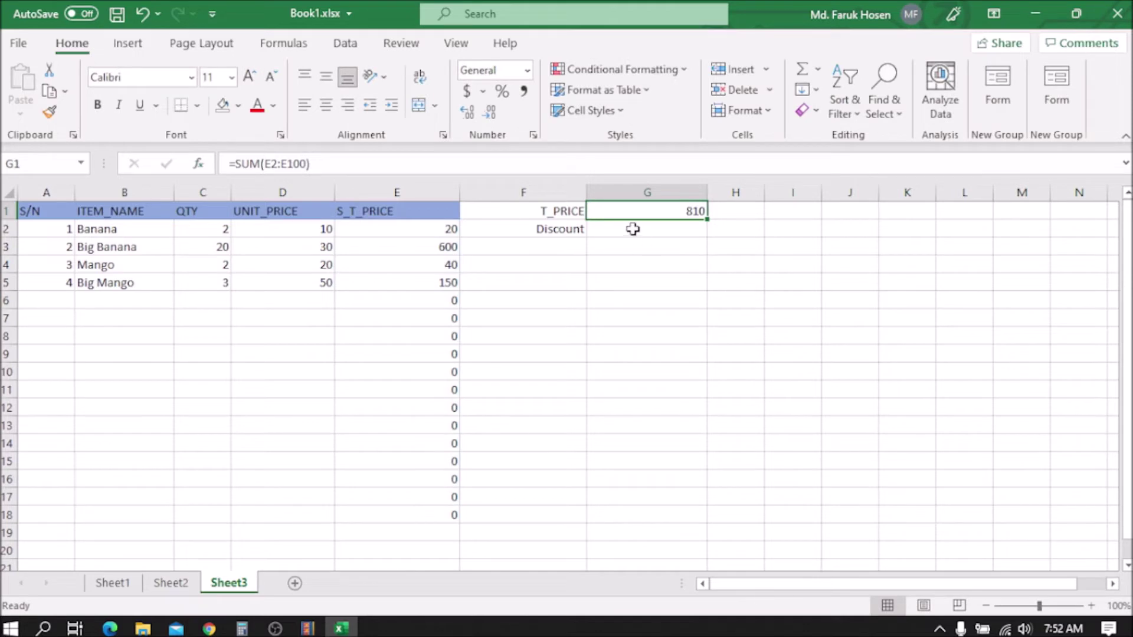
- Enter a discount of 60 in G2
click(634, 230)
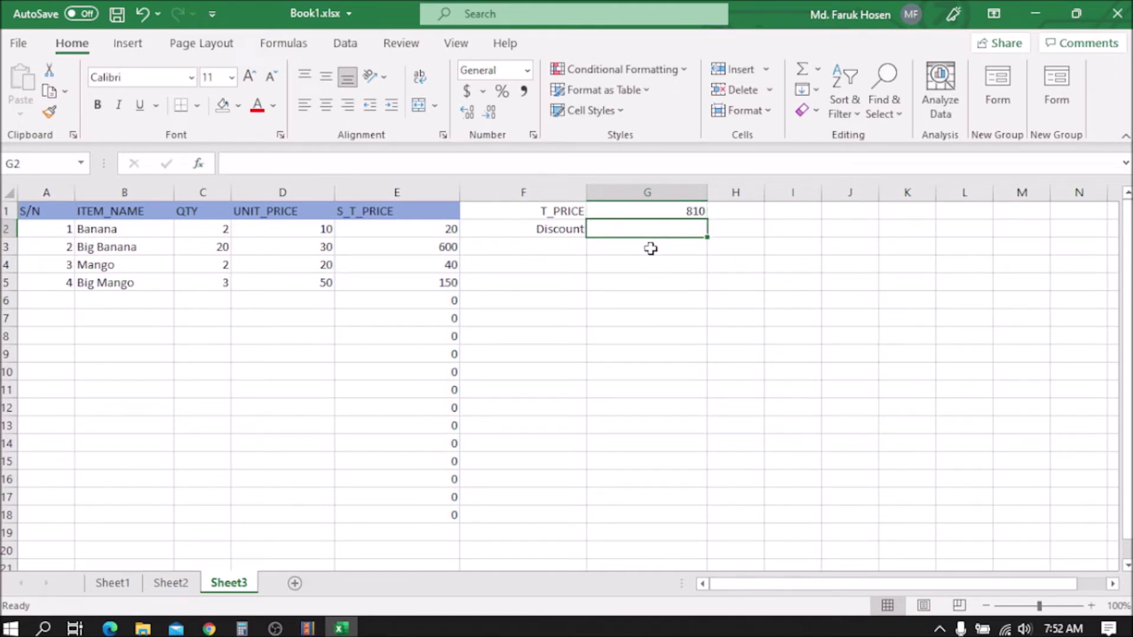
text(60)
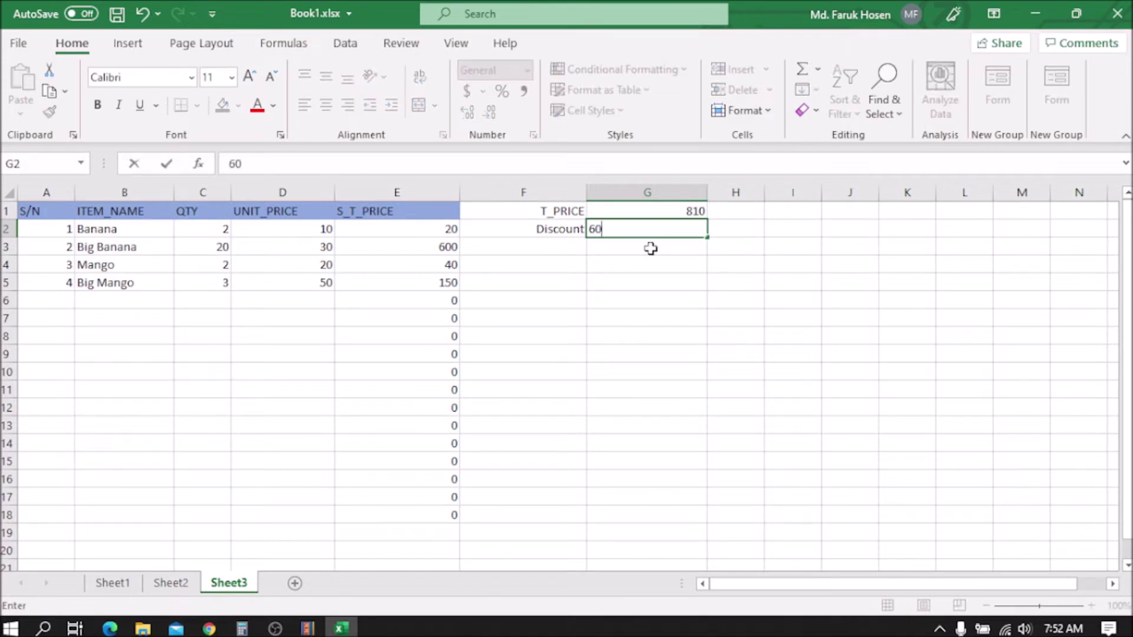
click(671, 283)
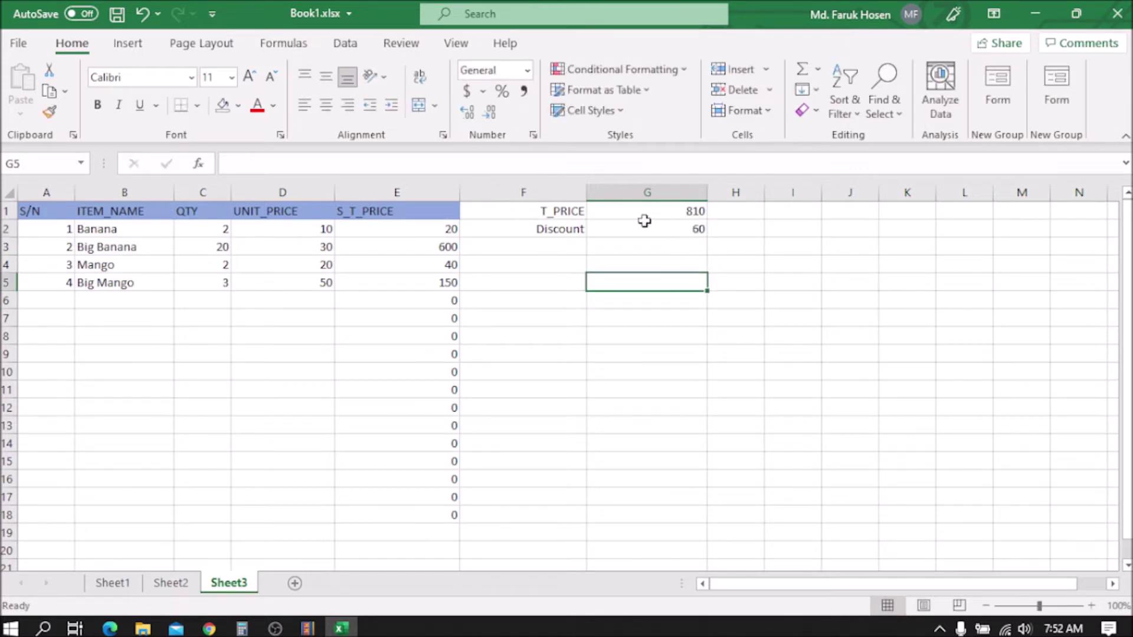
click(683, 232)
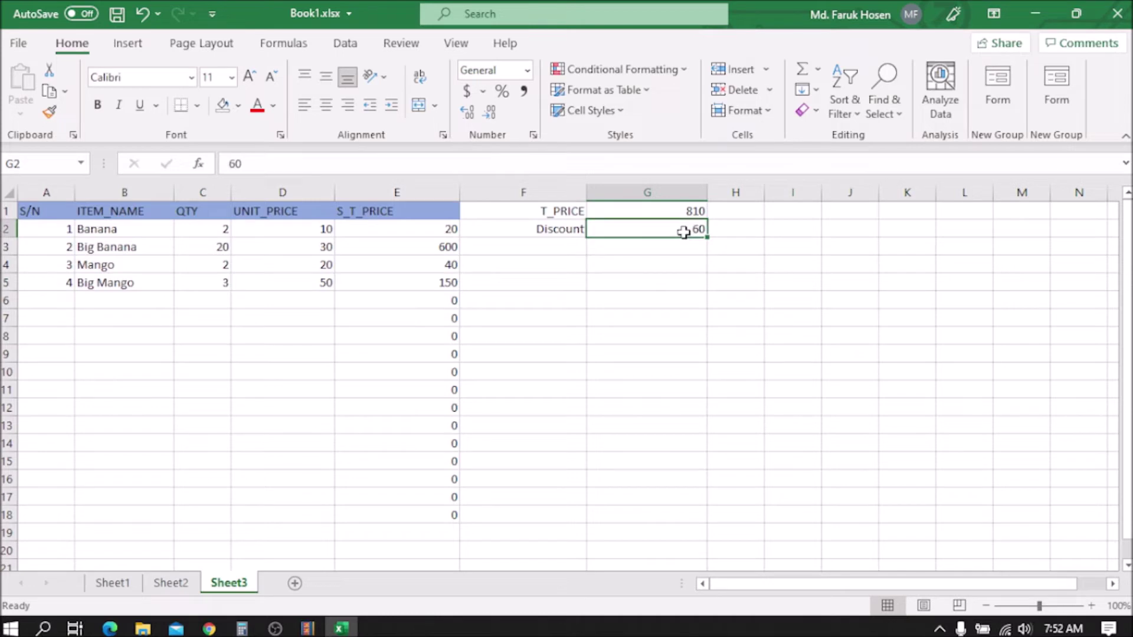
- Add the right-aligned label After Disc. T_Price in F3 below the Discount label
click(570, 253)
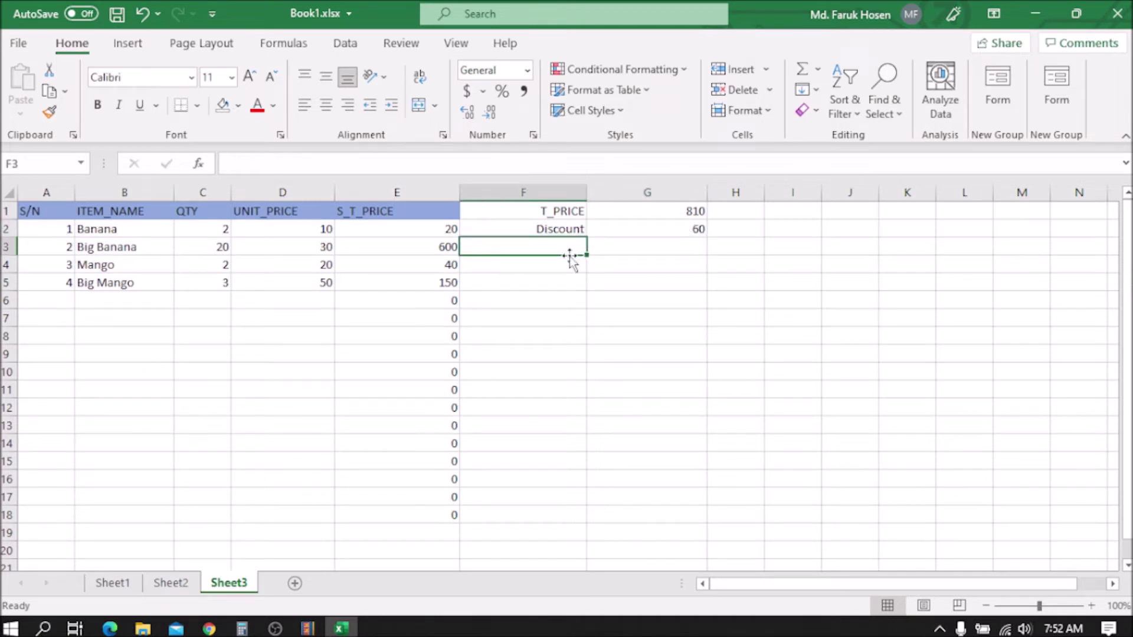
text(After Dis)
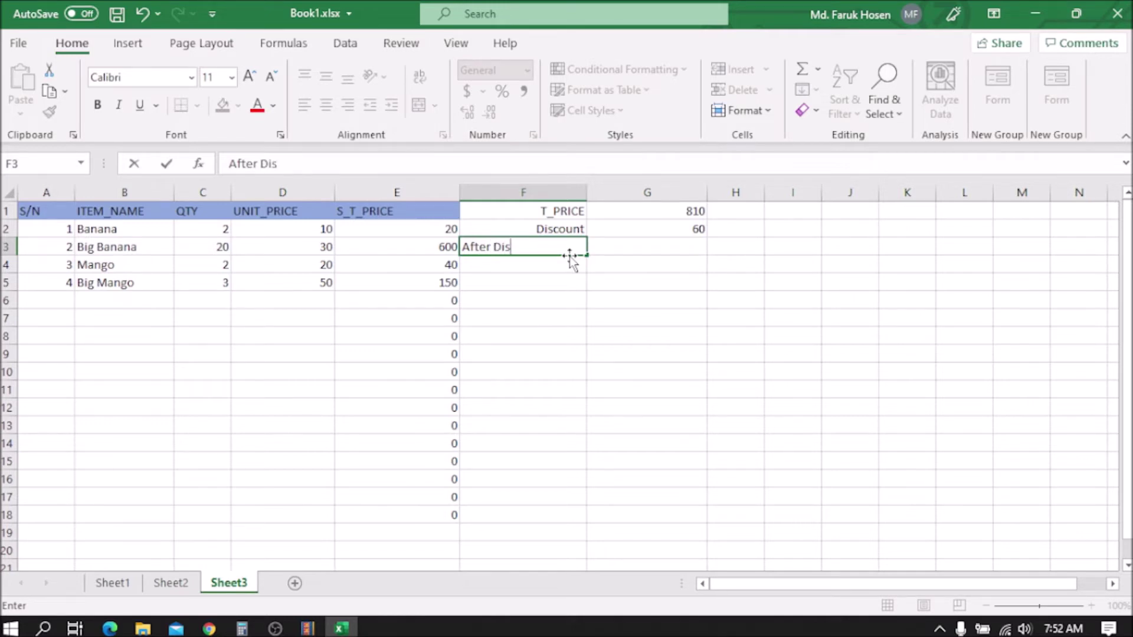
text(c.)
text( T)
text(_)
key(BackSpace)
key(BackSpace)
text(Pri)
click(526, 246)
text(T_)
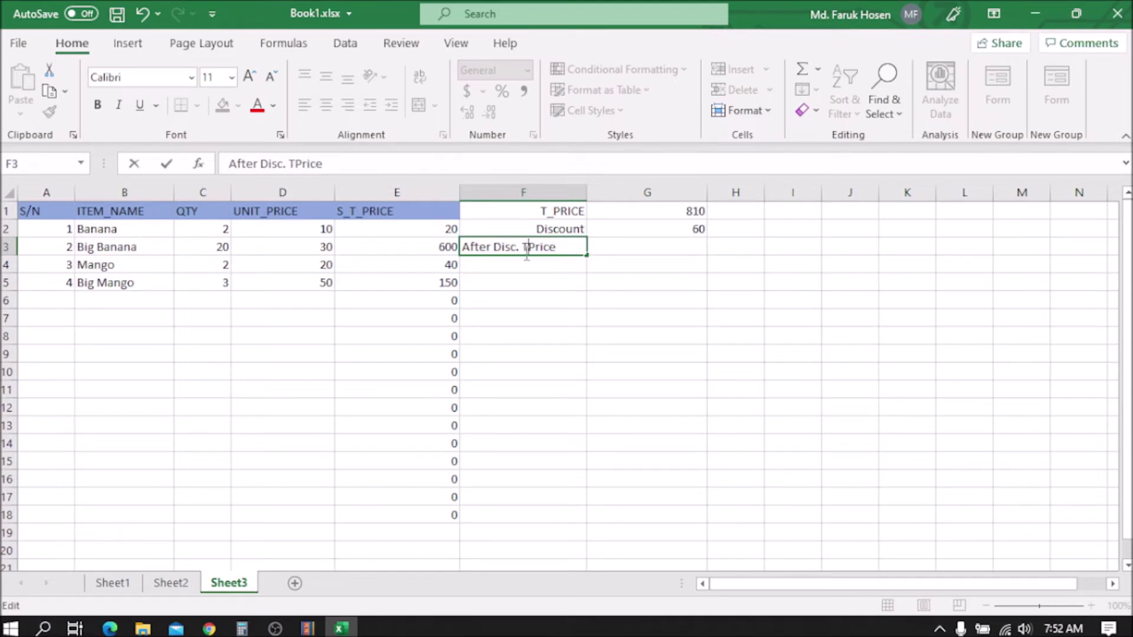
click(637, 304)
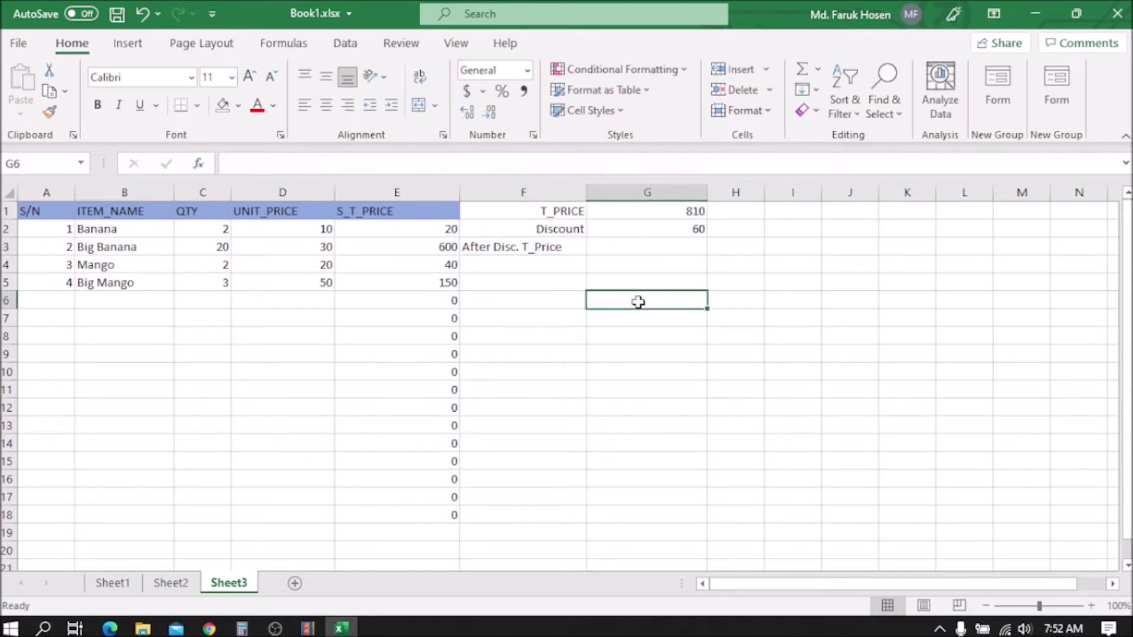
click(561, 245)
click(349, 106)
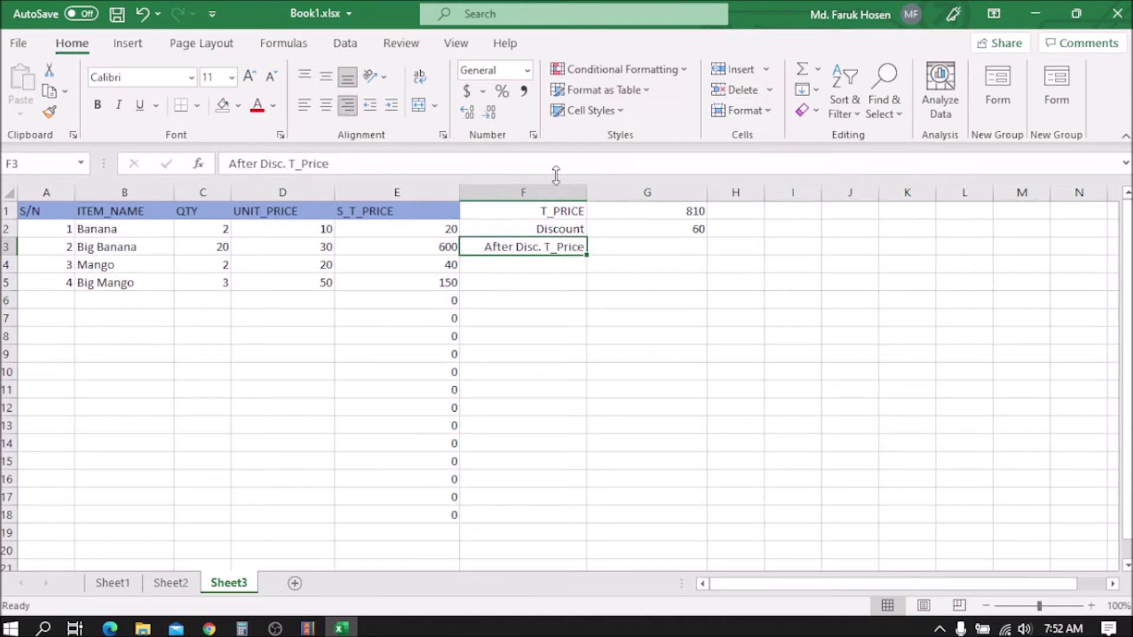
- Write the formula =SUM(G1:G2) in G3 beside the After Disc. T_Price label, referencing the total and the discount
click(691, 248)
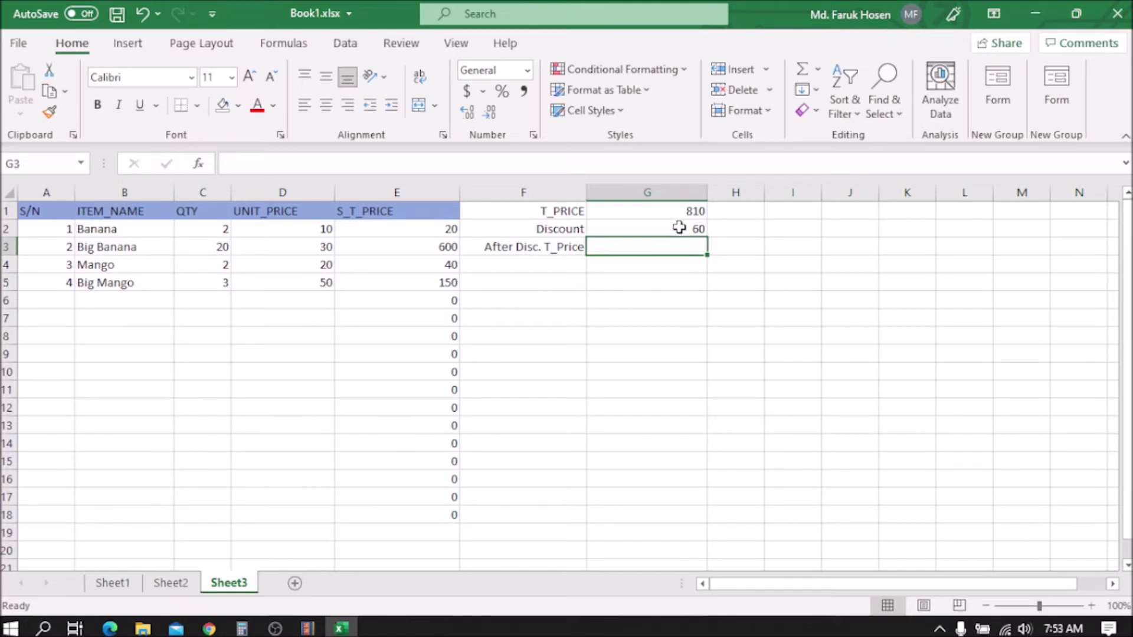
click(678, 227)
click(686, 244)
double_click(677, 249)
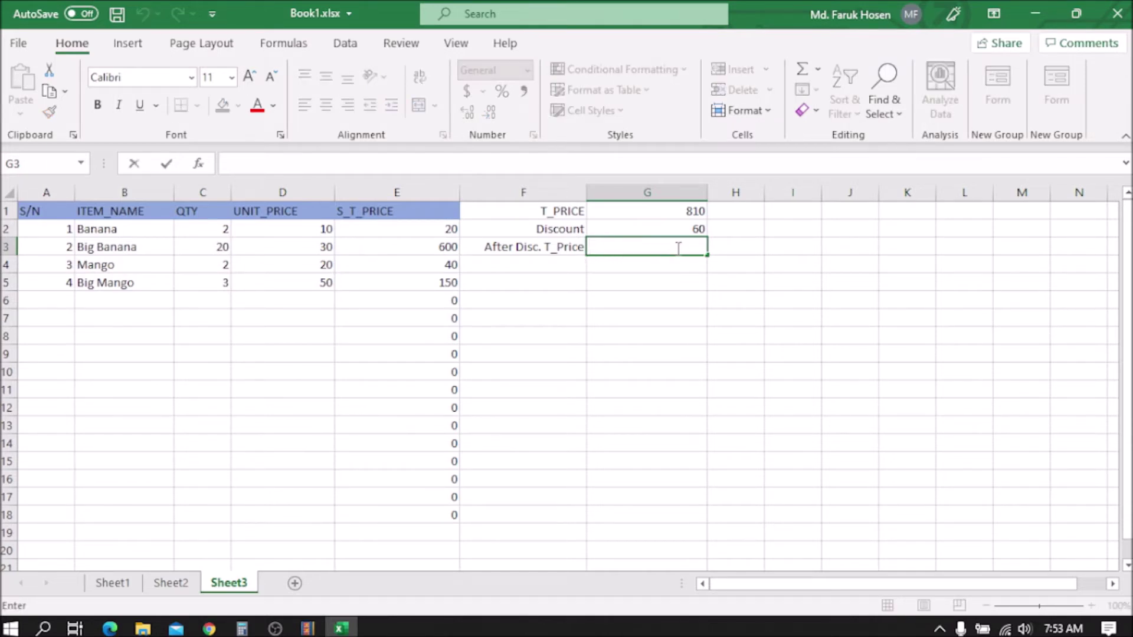
text(=SUM)
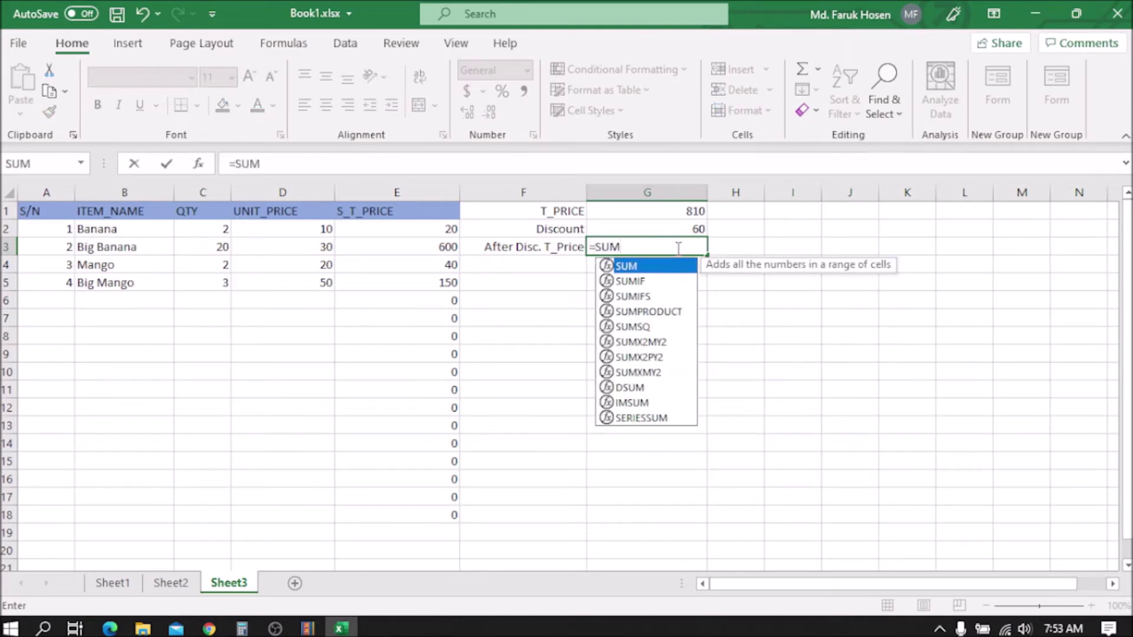
text(()
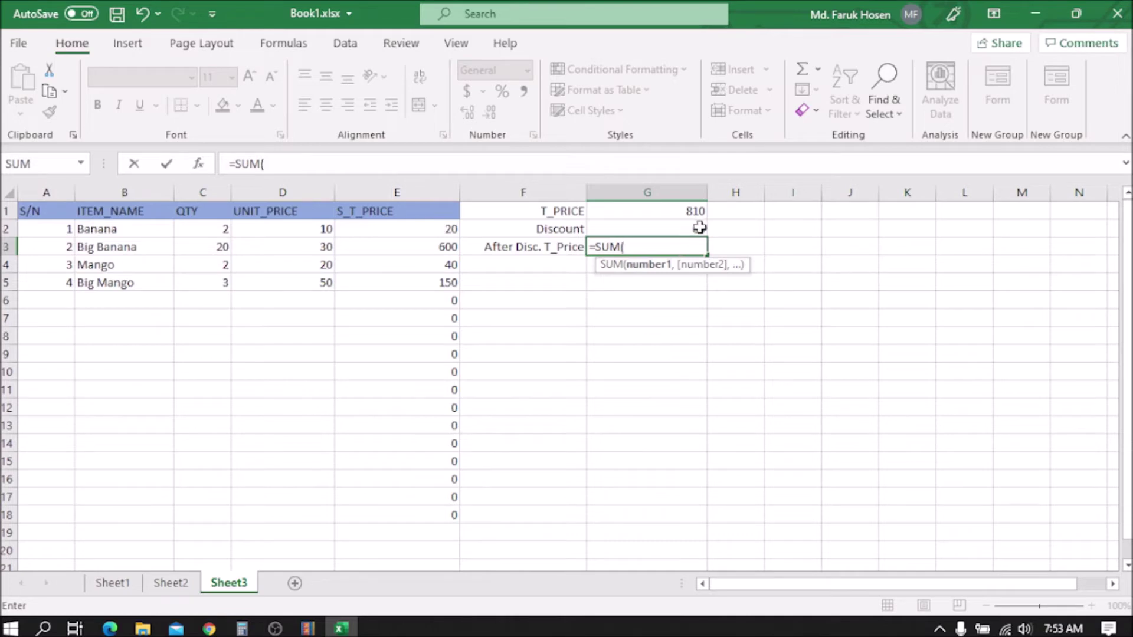
click(690, 211)
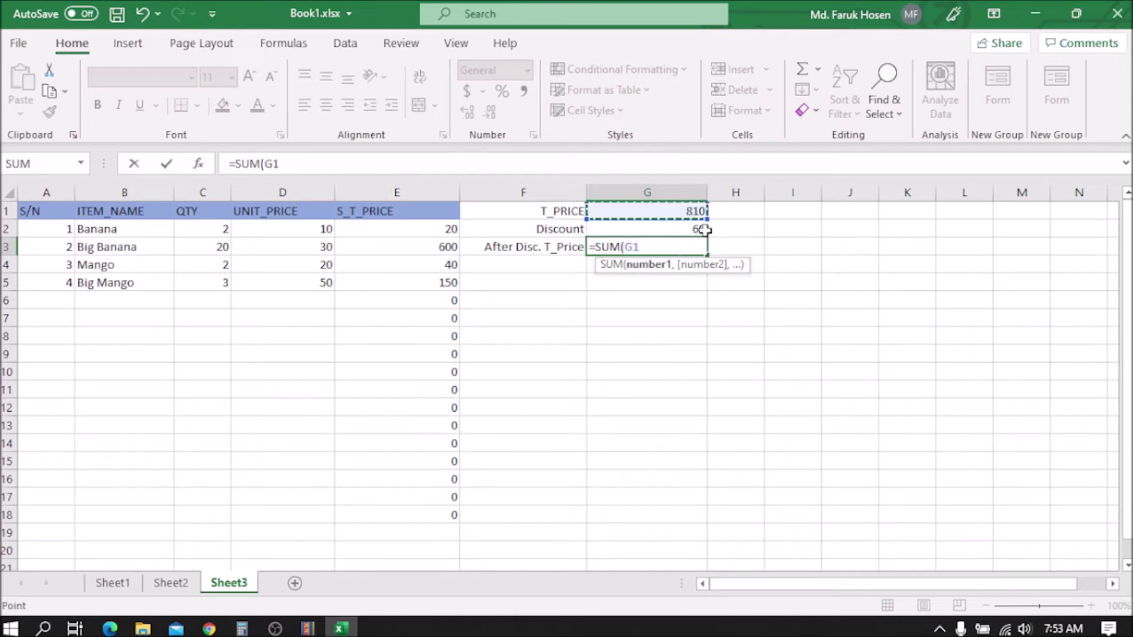
text(:)
click(700, 231)
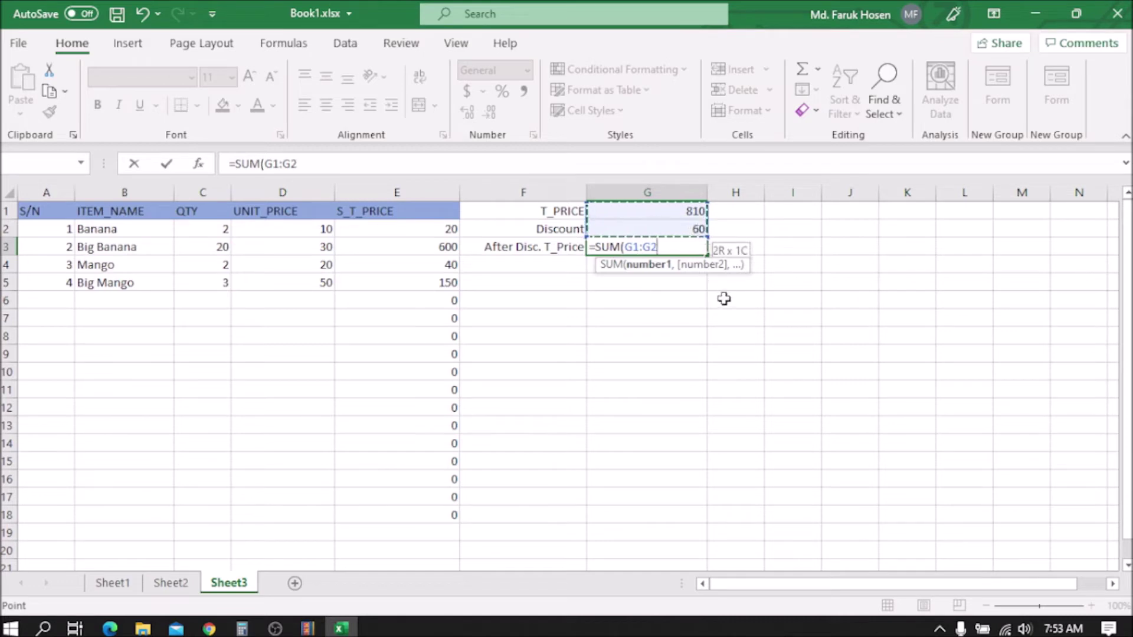
text())
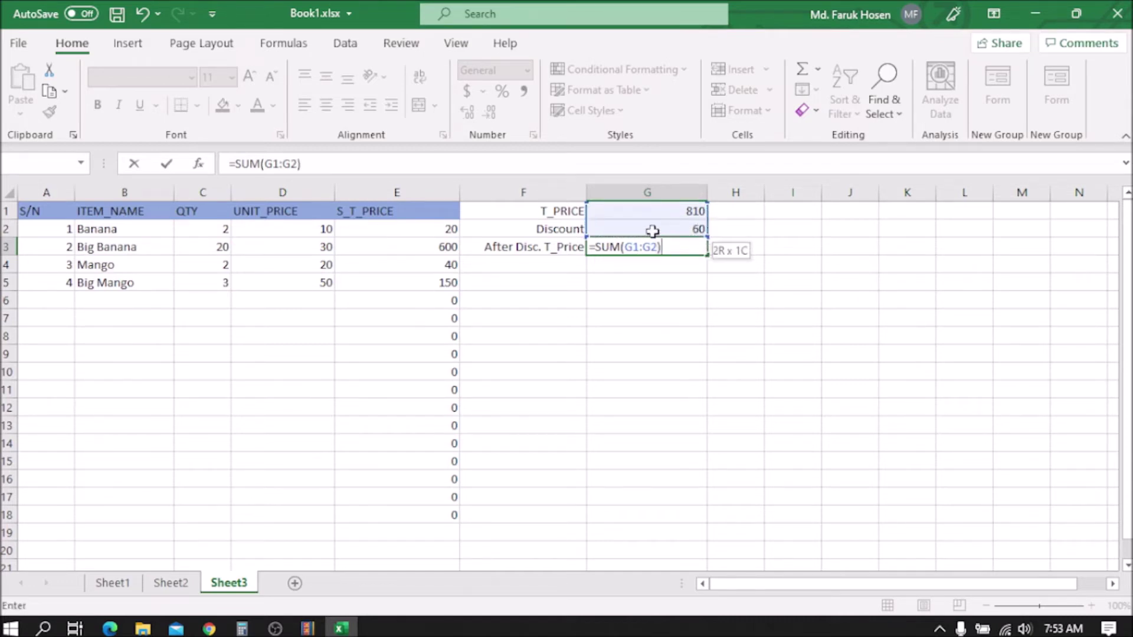
- Change the G3 formula to =SUM(G1-G2) so the discount is subtracted from the total, and check the discount cell
click(643, 248)
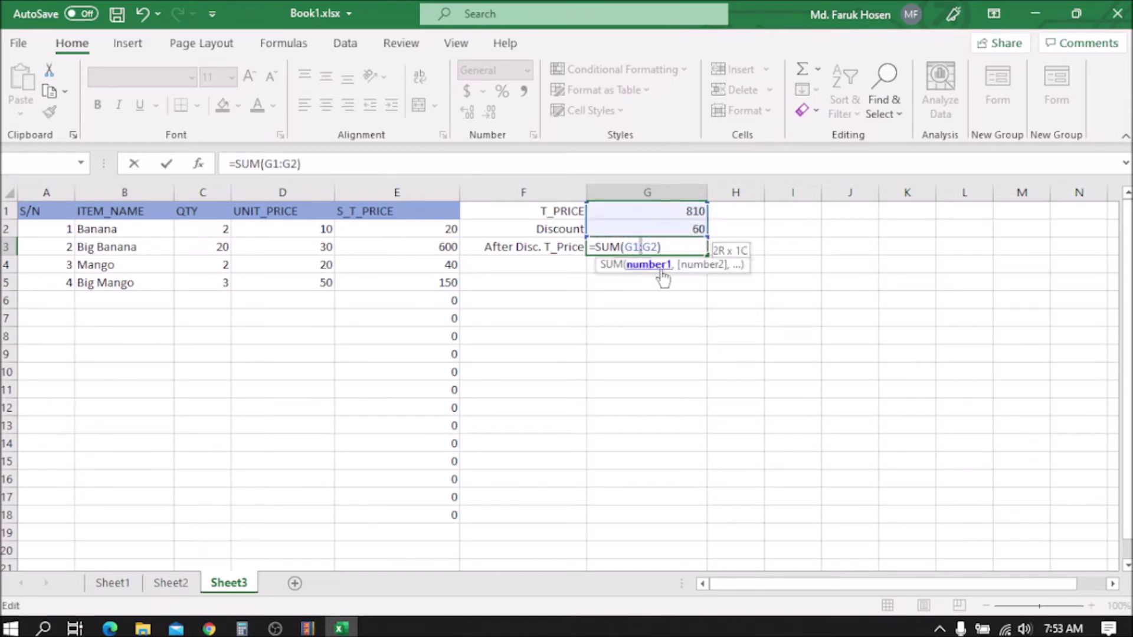
key(BackSpace)
text(-)
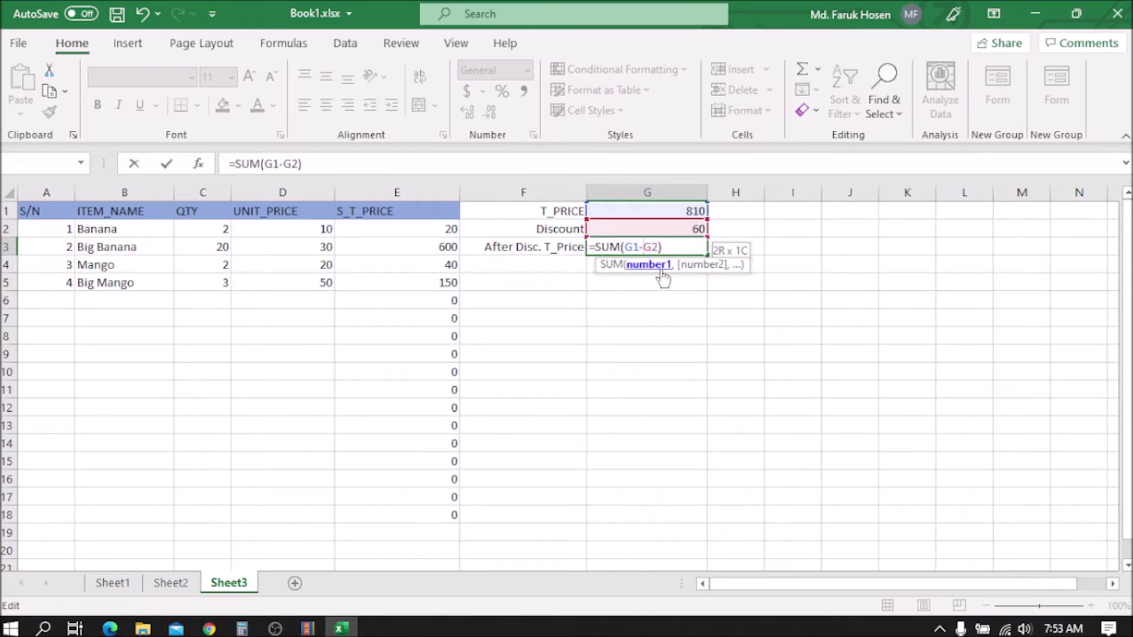
click(167, 167)
click(671, 266)
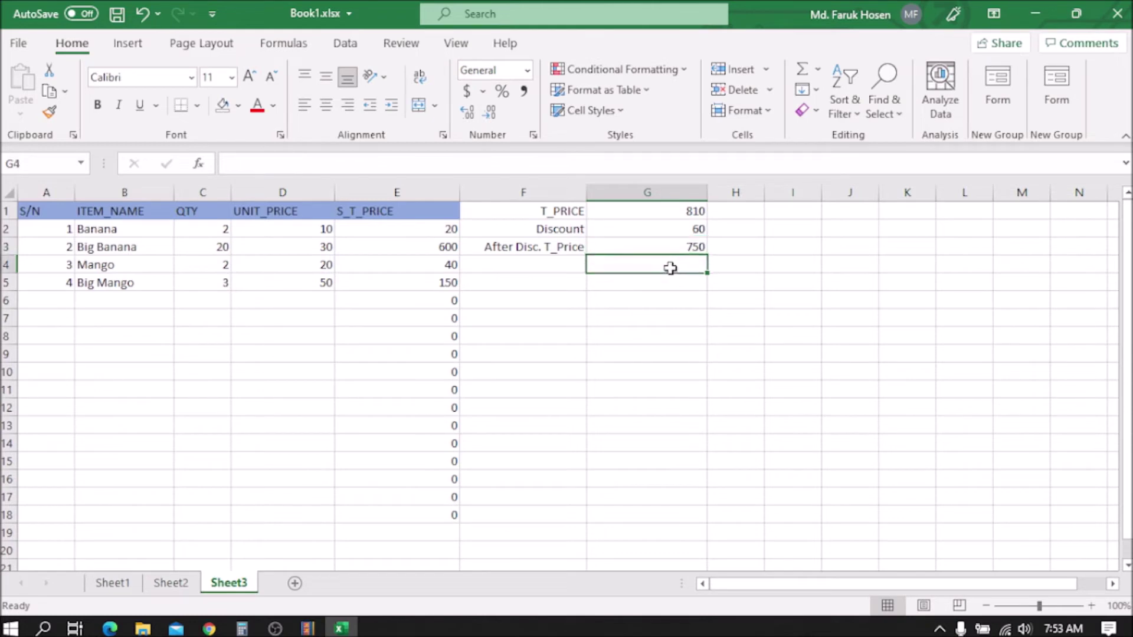
click(700, 229)
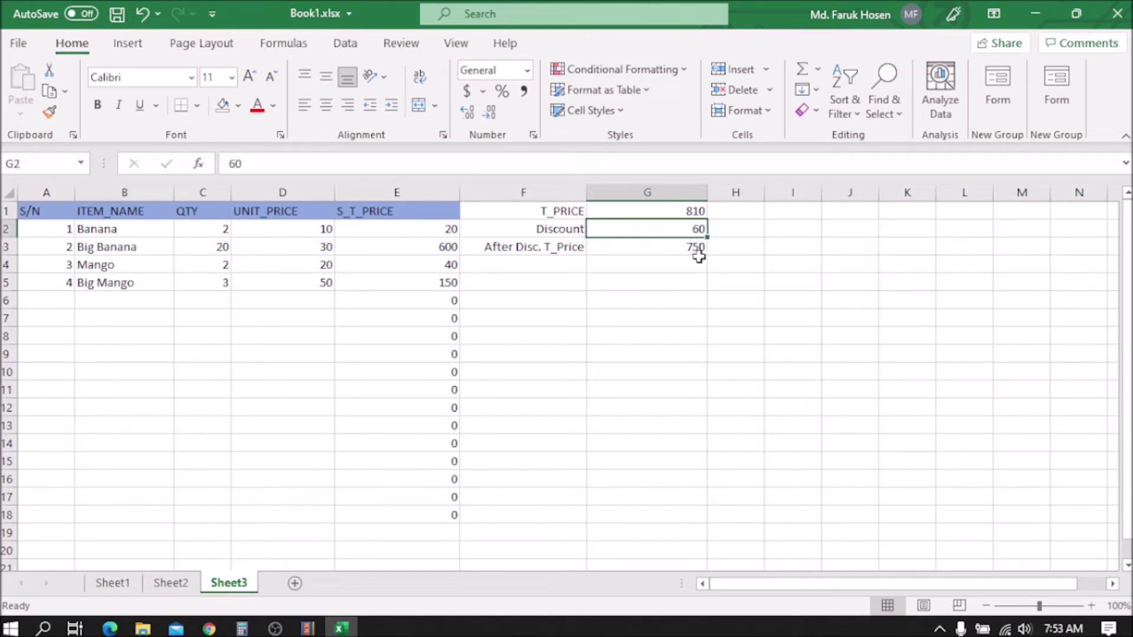
- Enter the divisor 2 in H3 beside the After Disc. T_Price amount
click(688, 245)
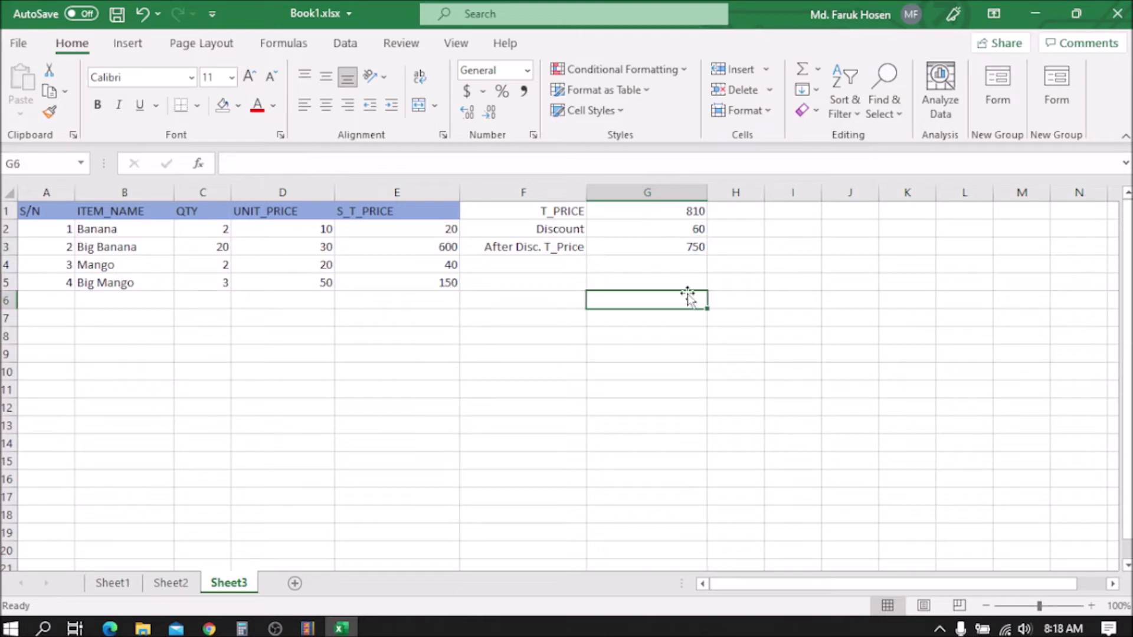
click(680, 250)
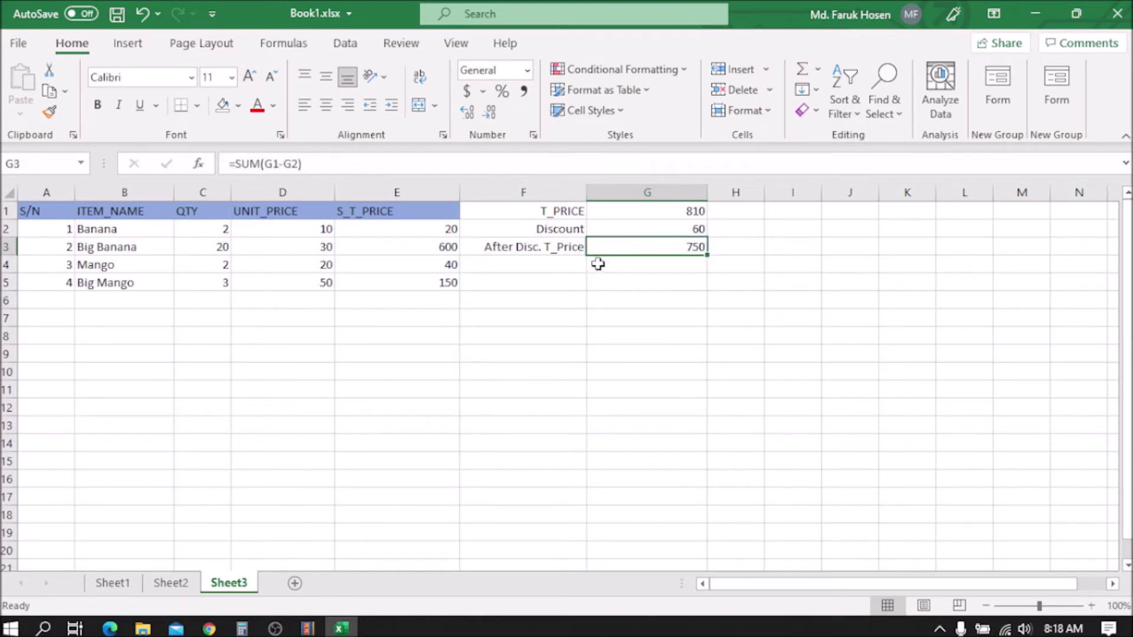
click(747, 244)
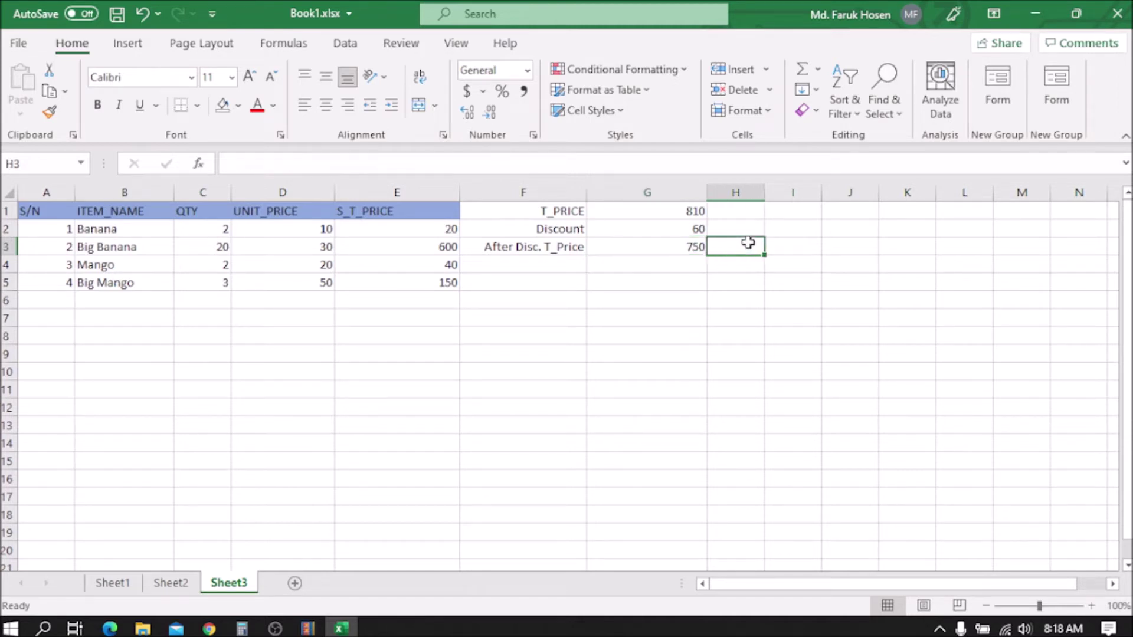
text(2)
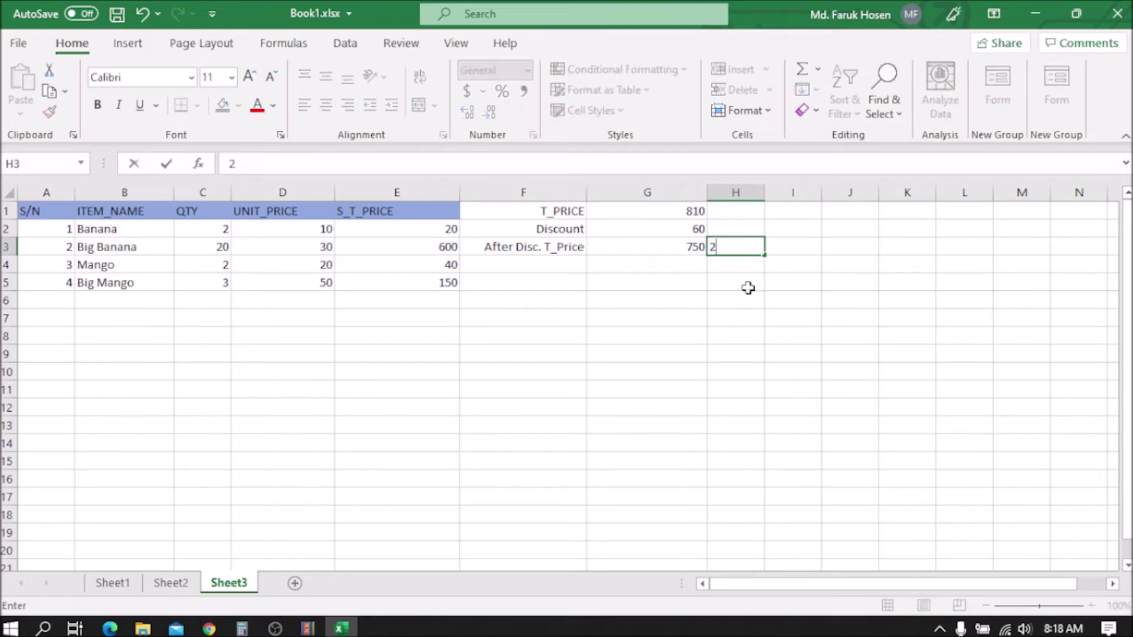
key(Return)
click(750, 249)
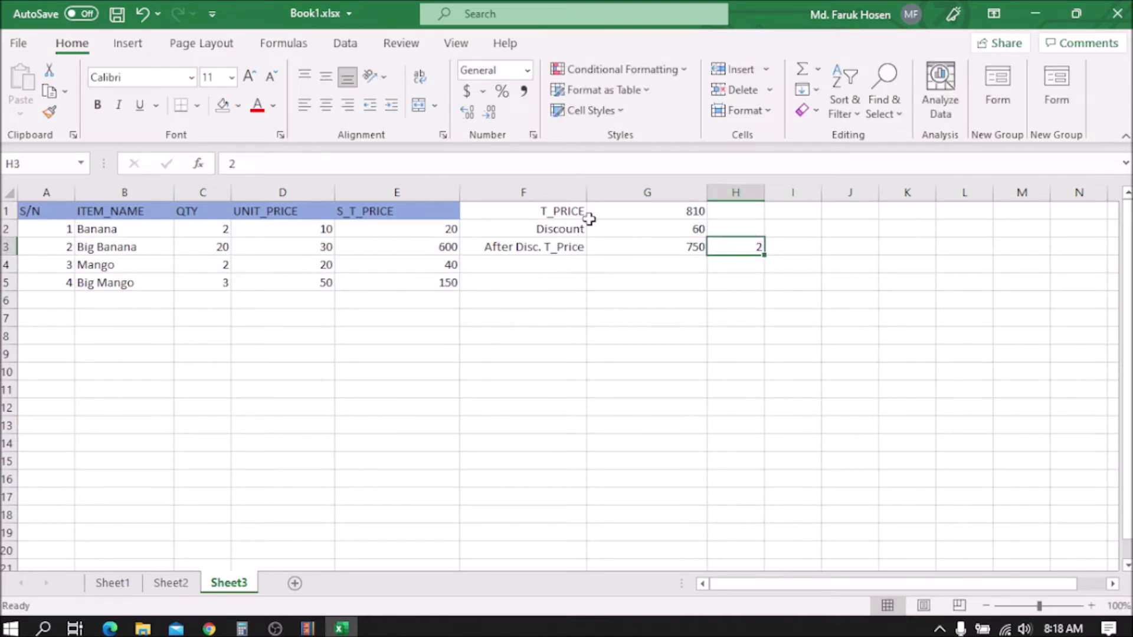
click(18, 163)
click(755, 252)
click(715, 295)
click(700, 252)
click(740, 250)
click(753, 215)
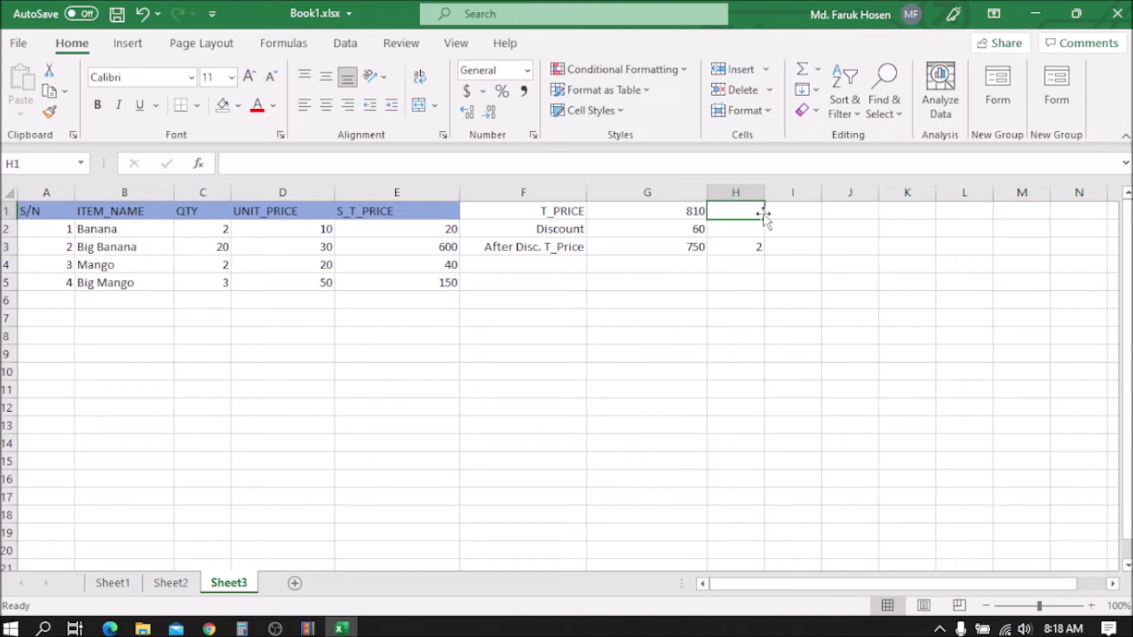
- Write the formula =SUM(G3/H3) in I3 to divide the after-discount total by the value in H3
click(814, 254)
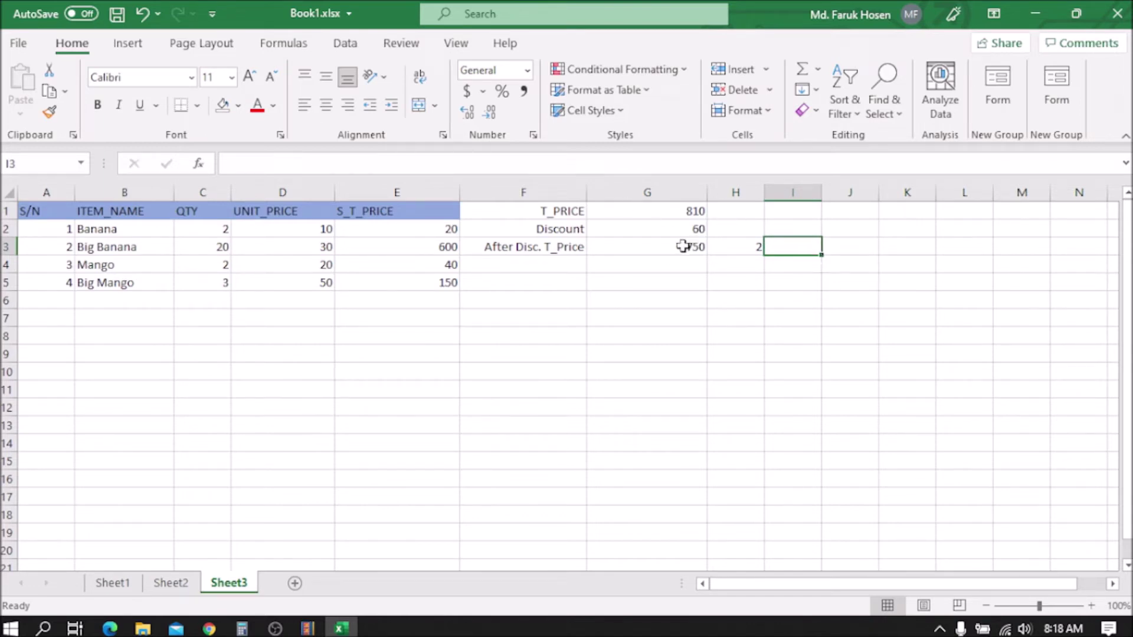
double_click(786, 249)
text(=S)
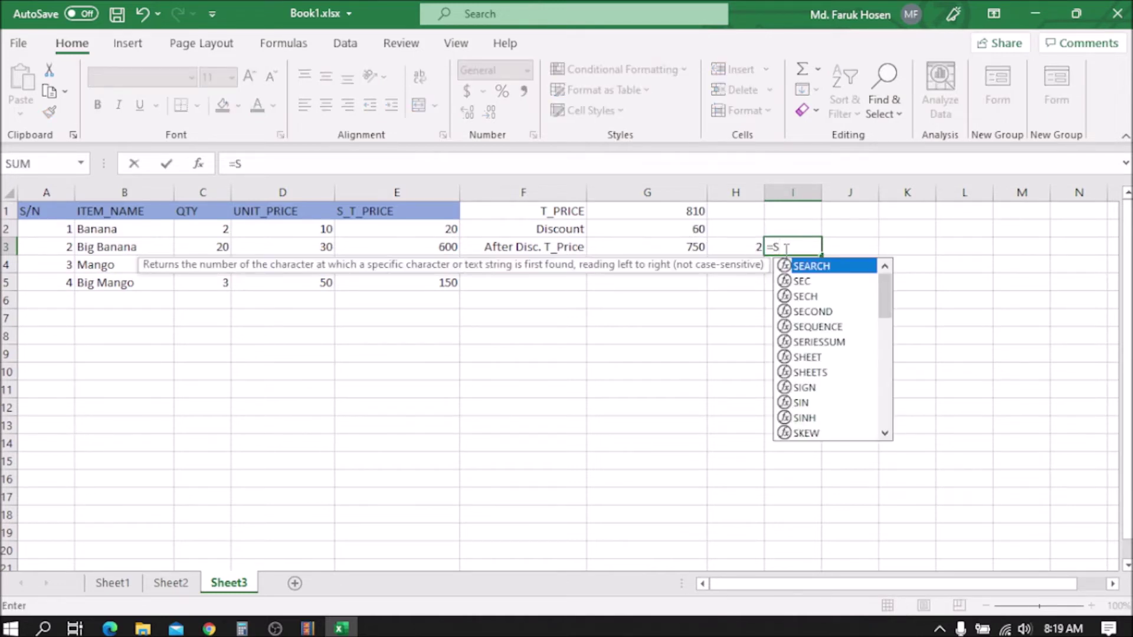
text(U)
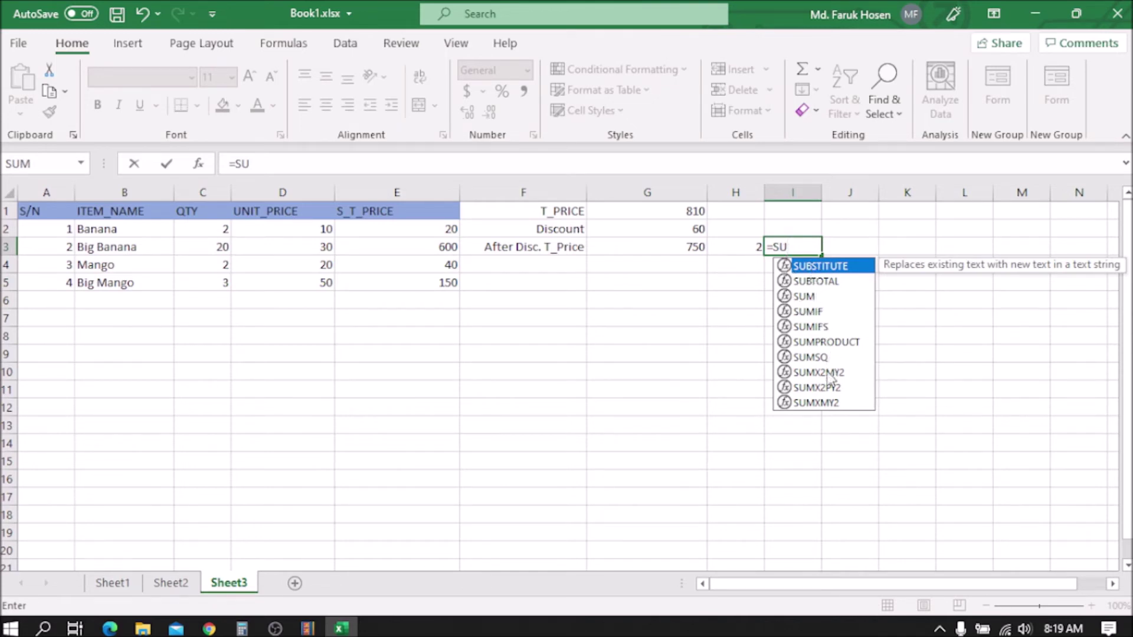
text(M)
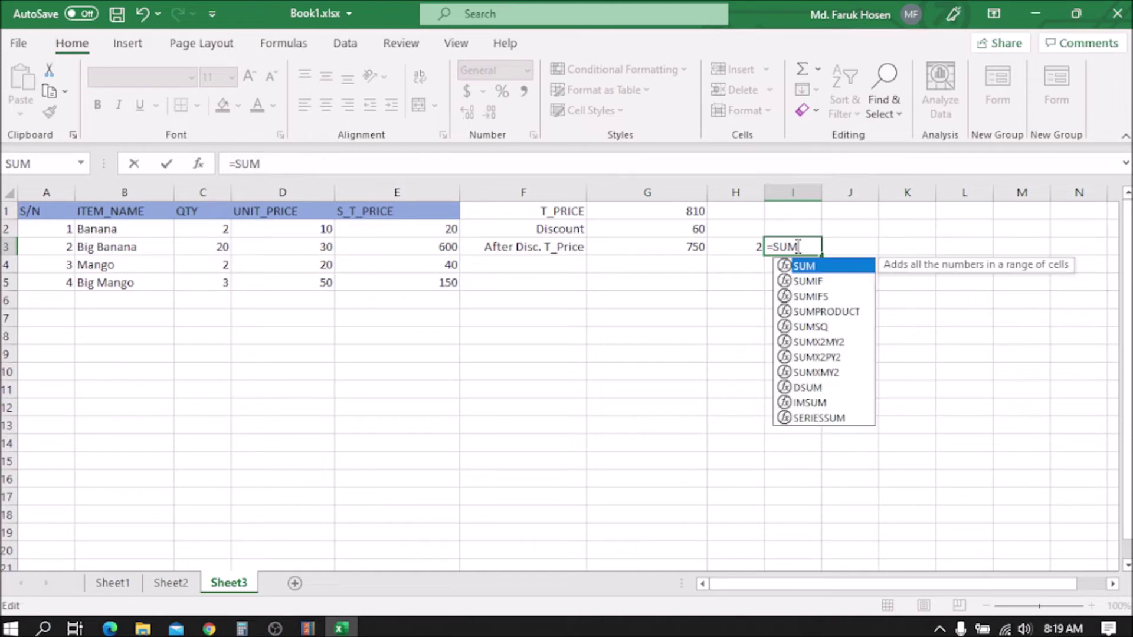
text(()
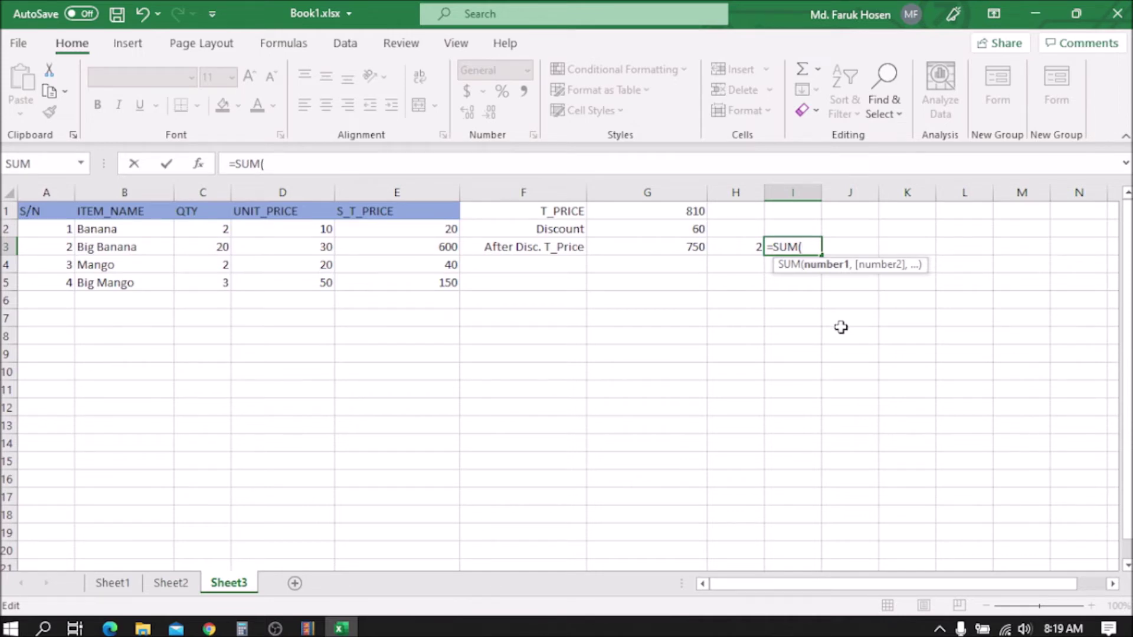
click(697, 247)
drag(747, 250, 749, 254)
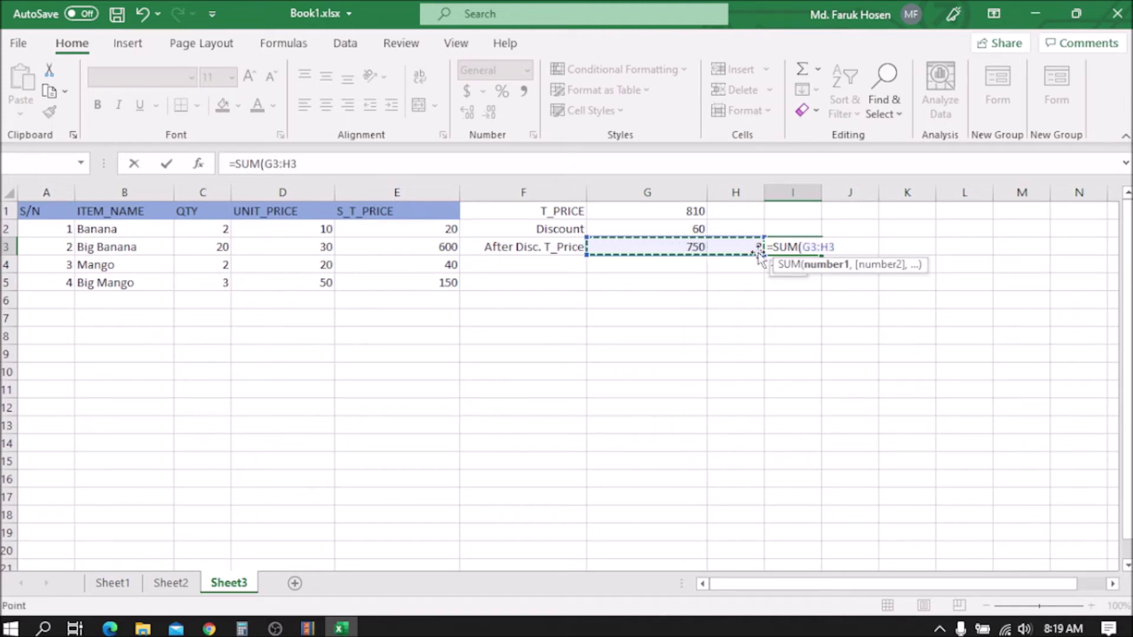
click(821, 248)
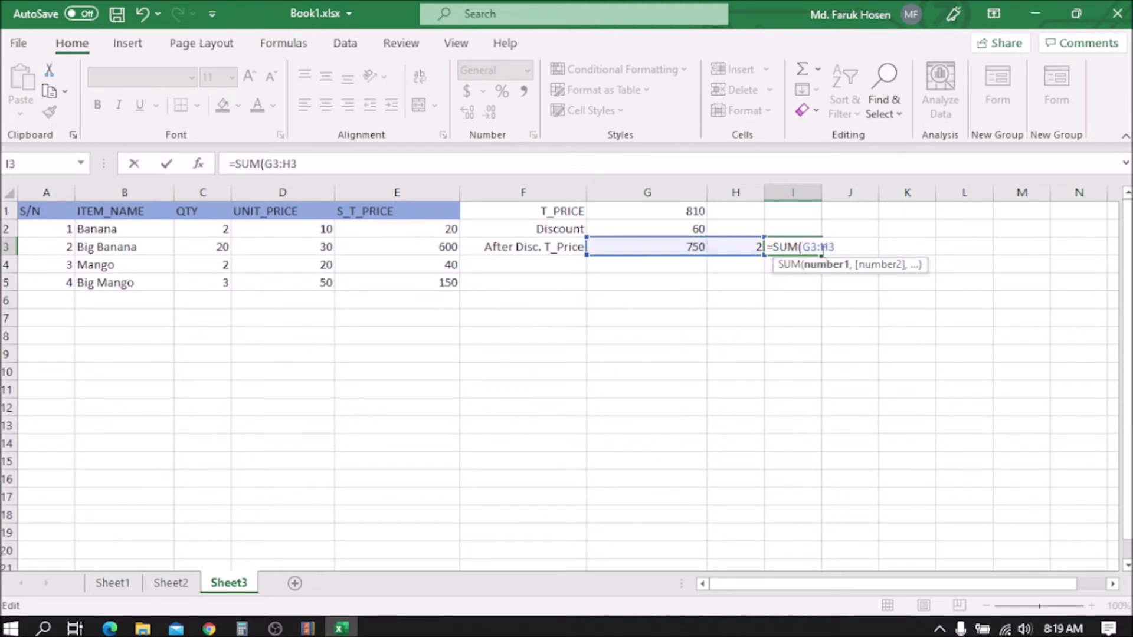
key(BackSpace)
text(/H3))
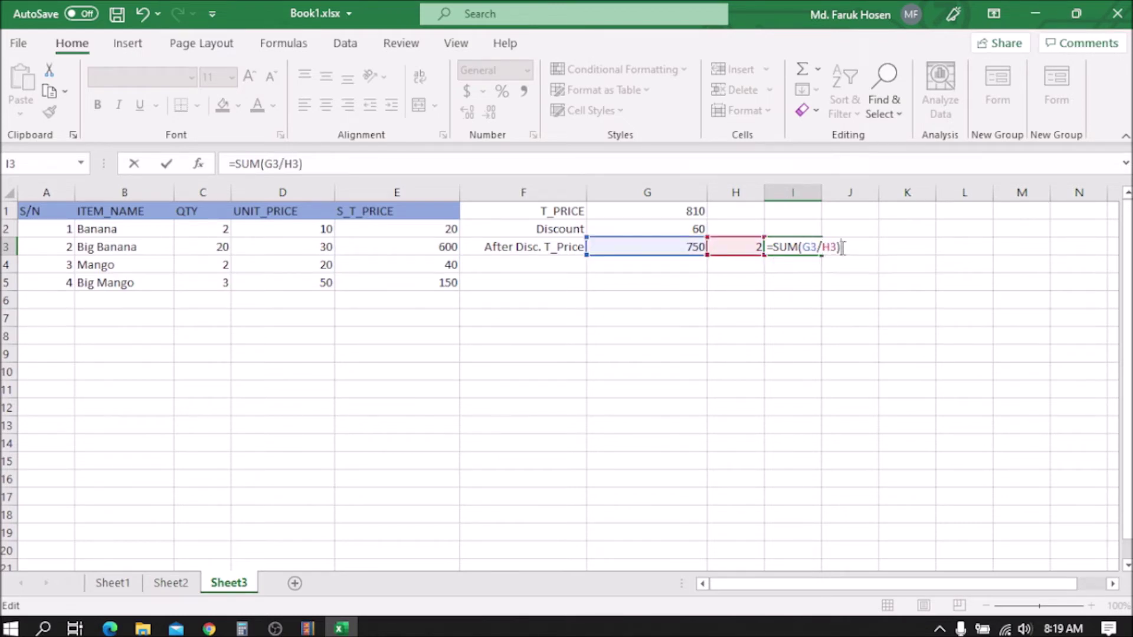
click(167, 166)
- Check the division formula in I3 against the divisor in H3 and the after-discount total in G3
click(794, 280)
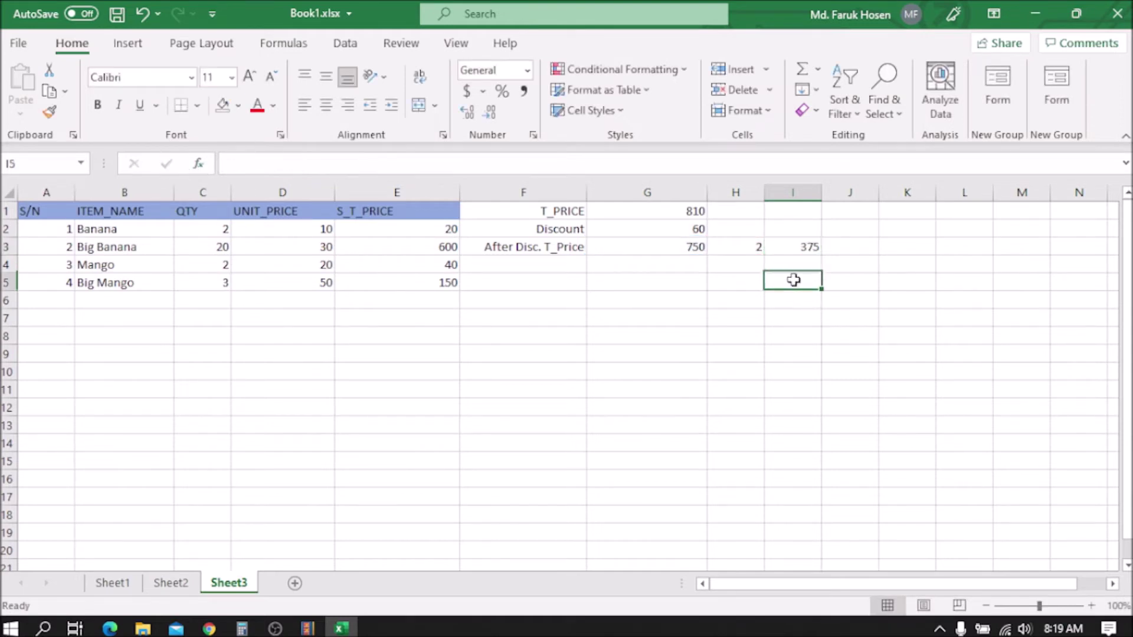
click(803, 245)
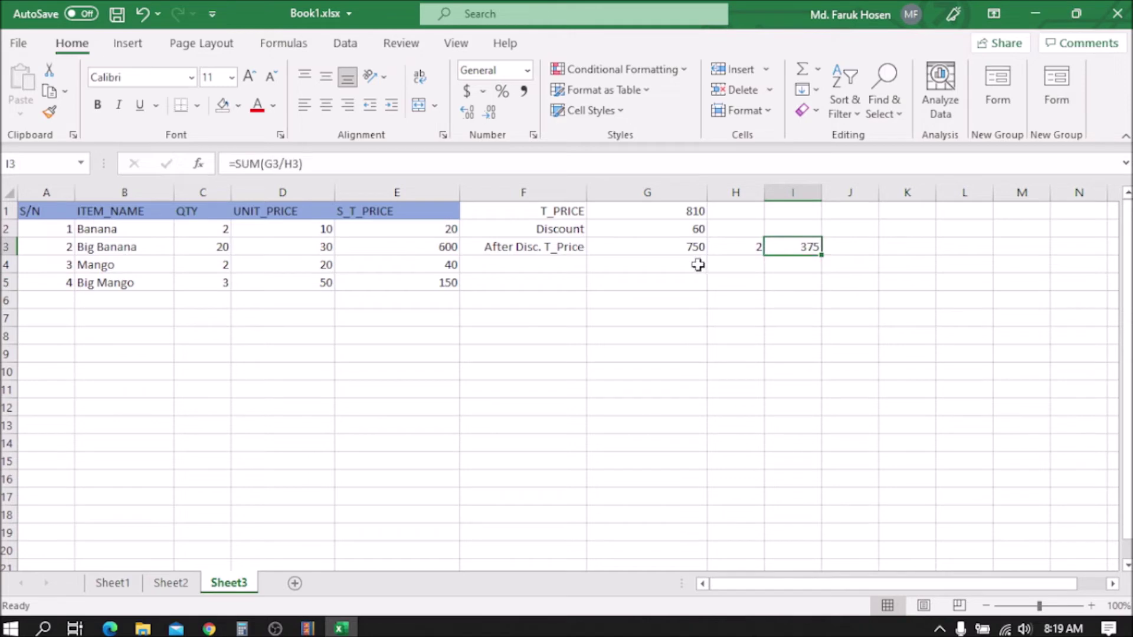
click(753, 248)
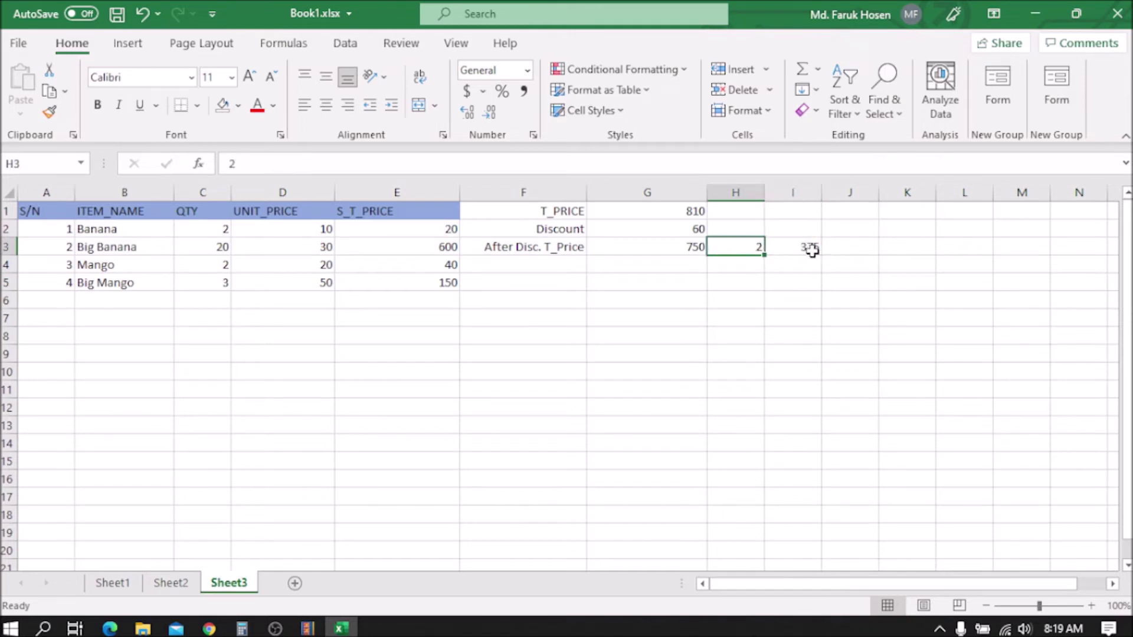
click(811, 249)
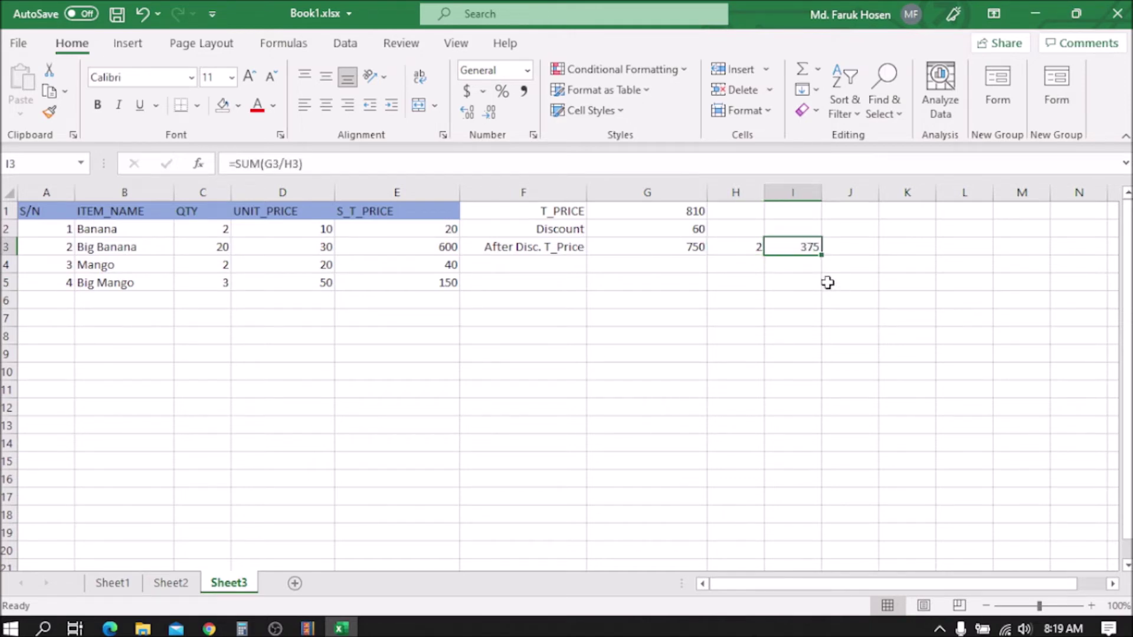
click(741, 249)
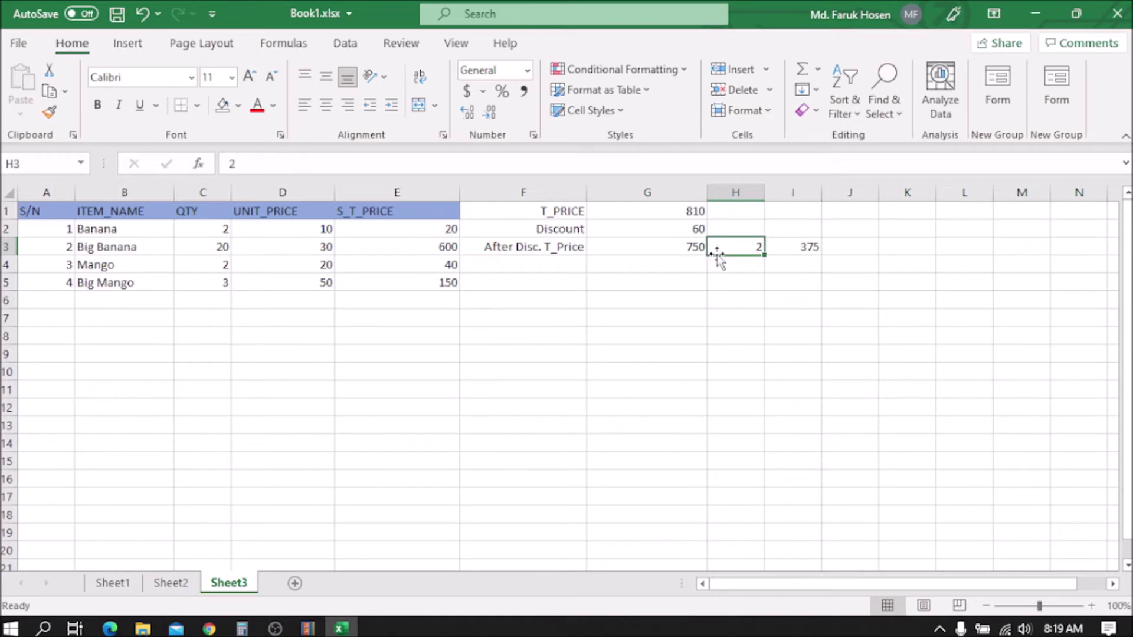
click(793, 246)
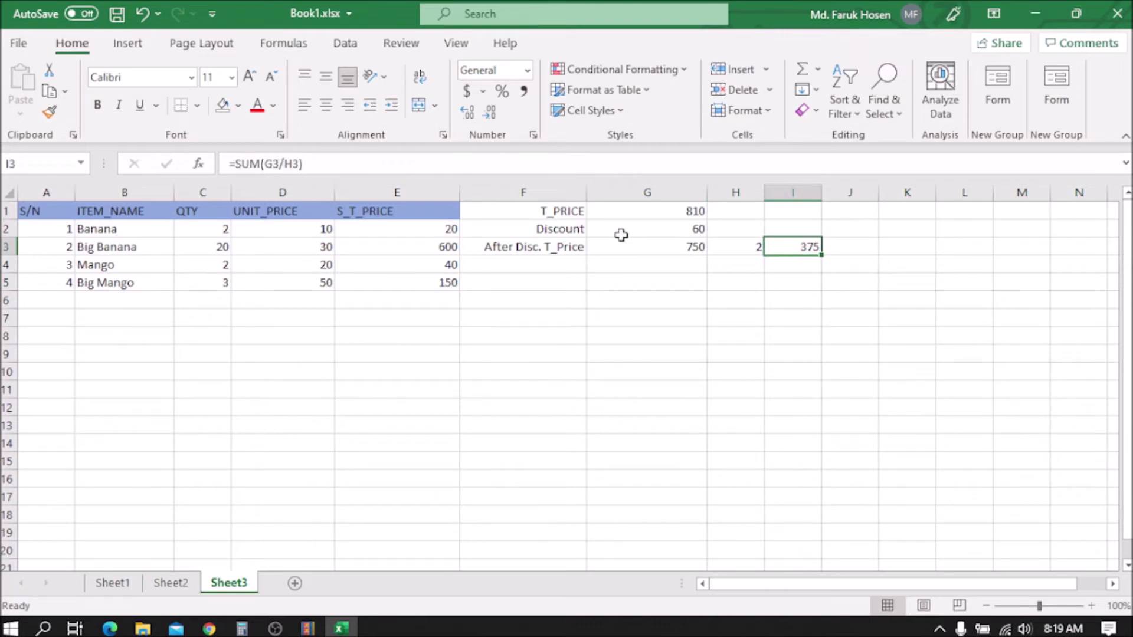
click(684, 250)
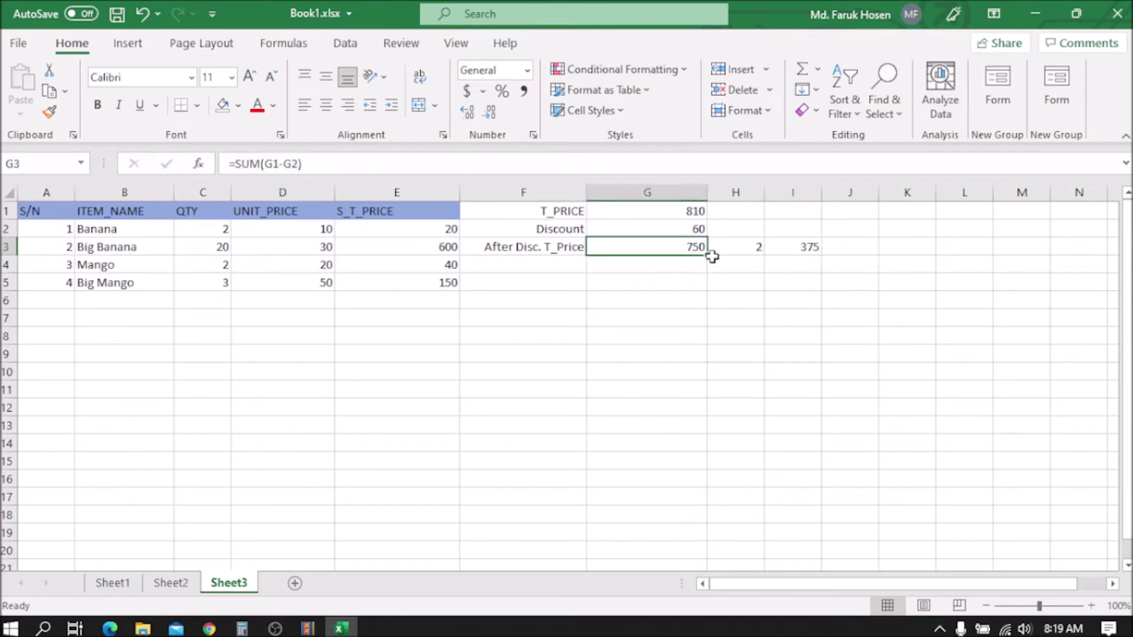
- Change the divisor in H3 to 3
click(757, 251)
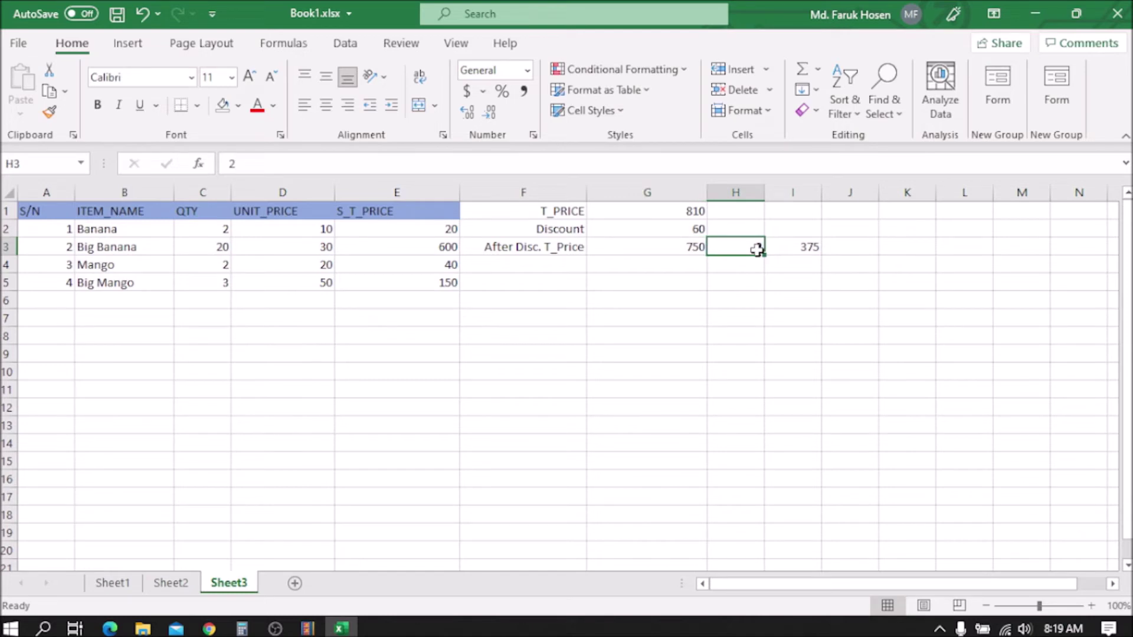
click(24, 167)
click(696, 247)
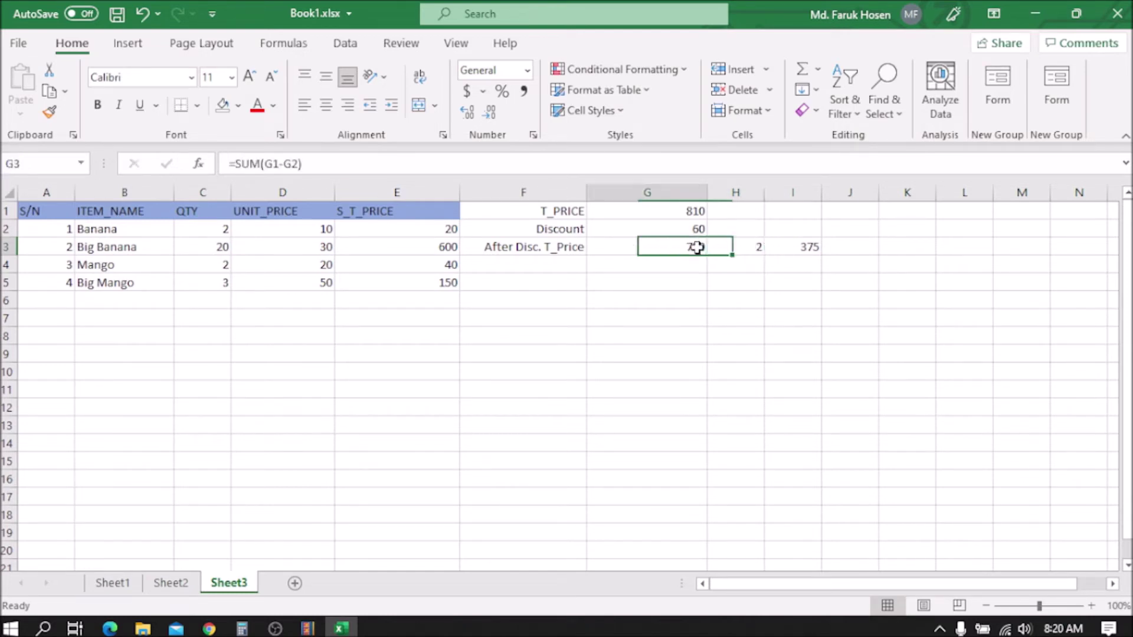
click(756, 249)
text(3)
click(745, 303)
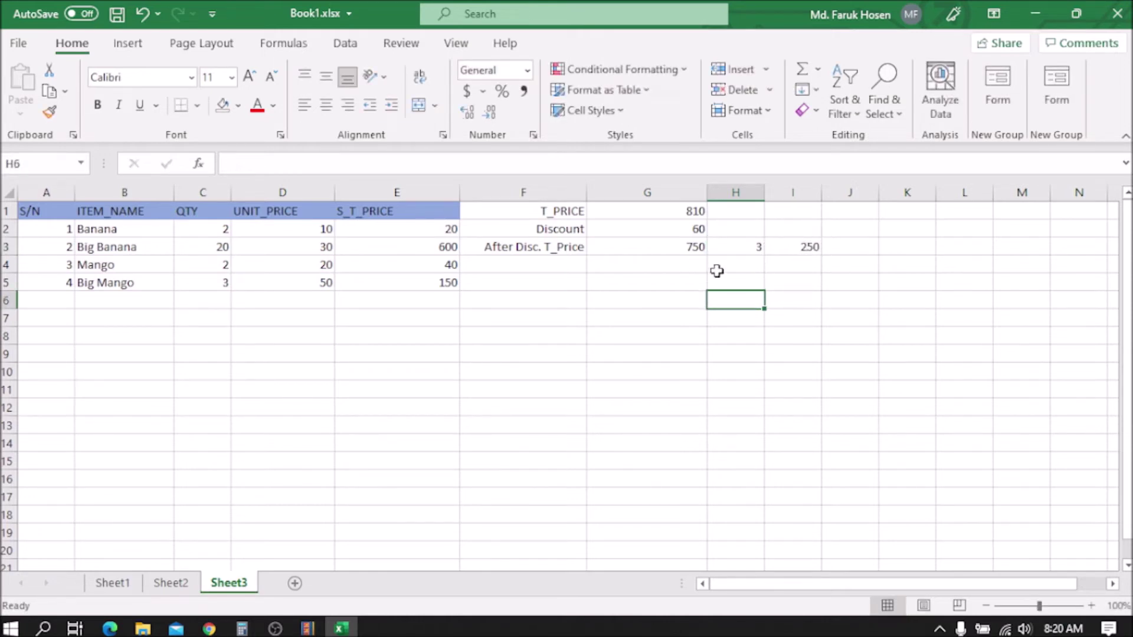
- Clear the divisor and the division formula from H3:I3
click(807, 248)
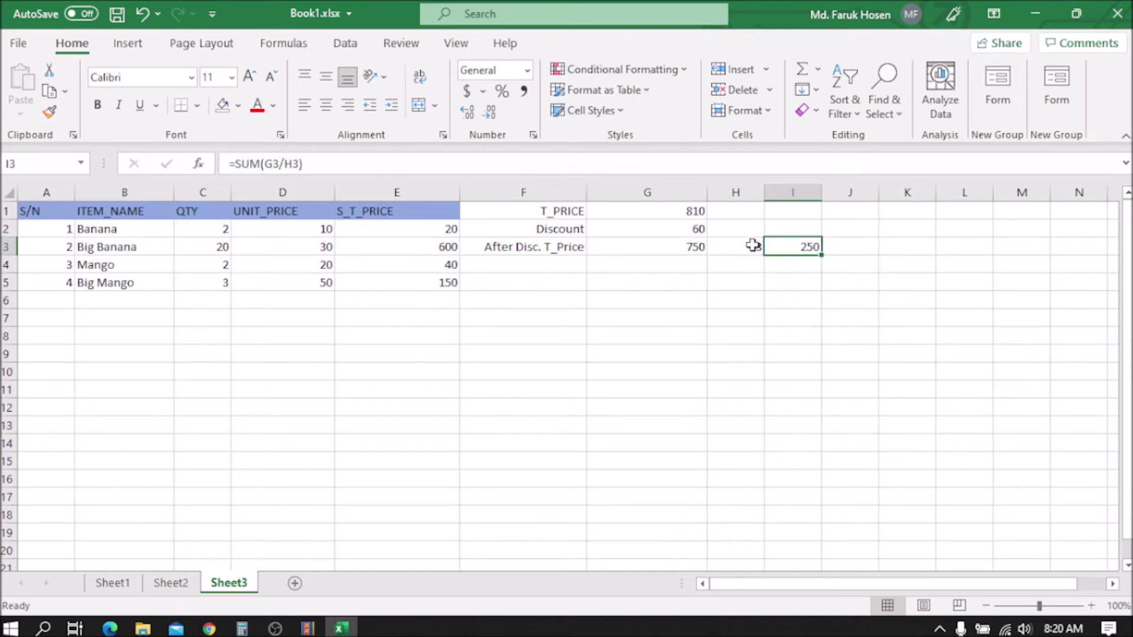
drag(752, 243, 780, 252)
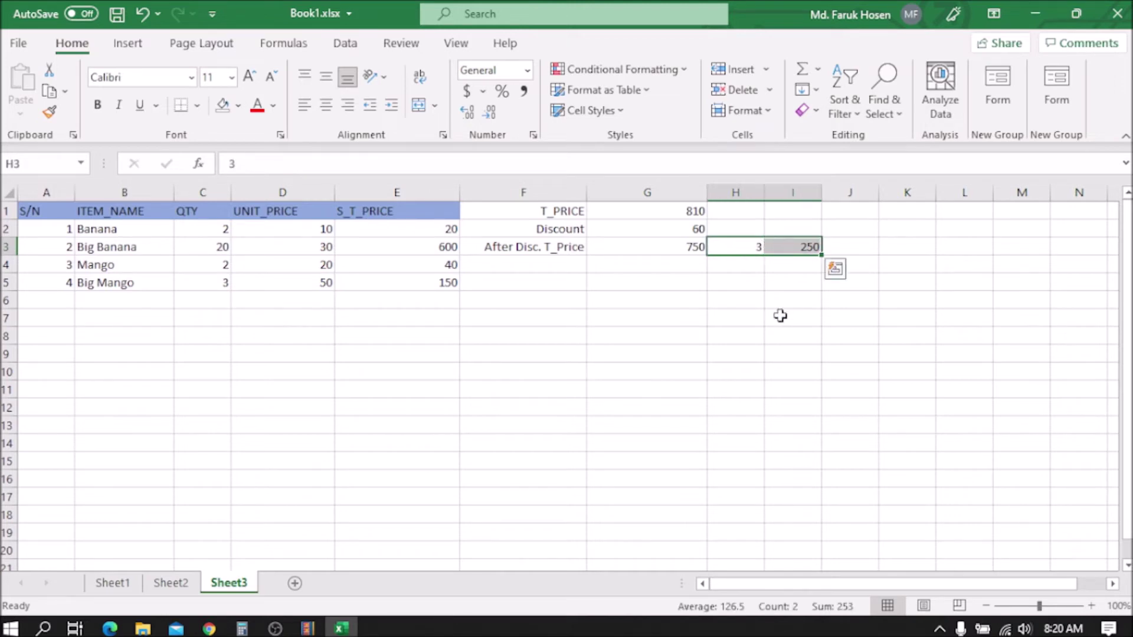
key(Delete)
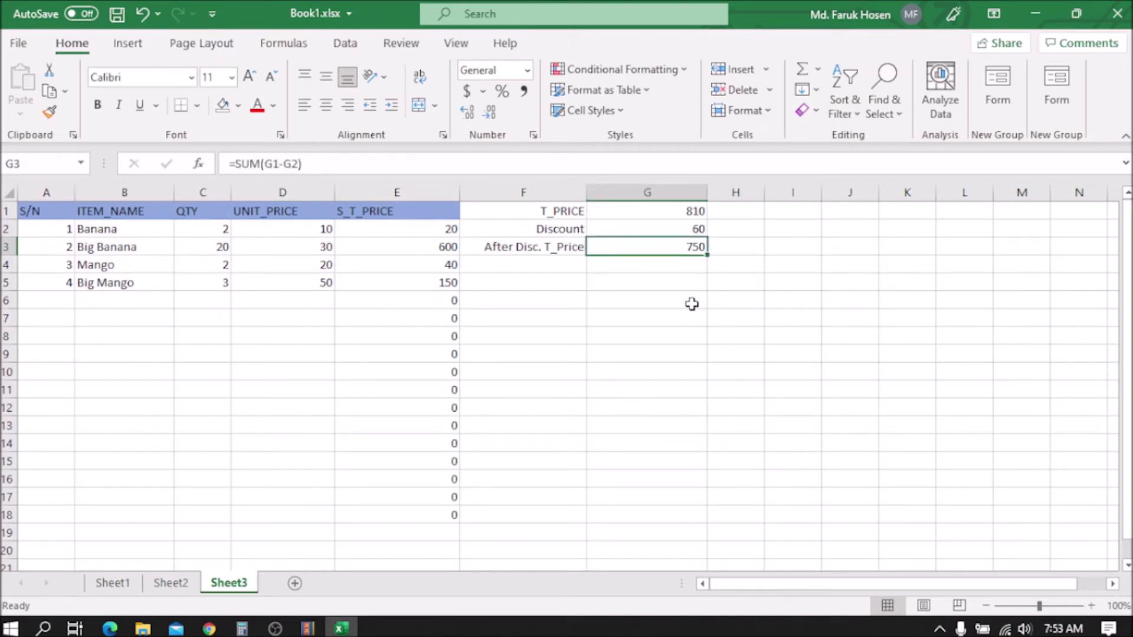
click(428, 230)
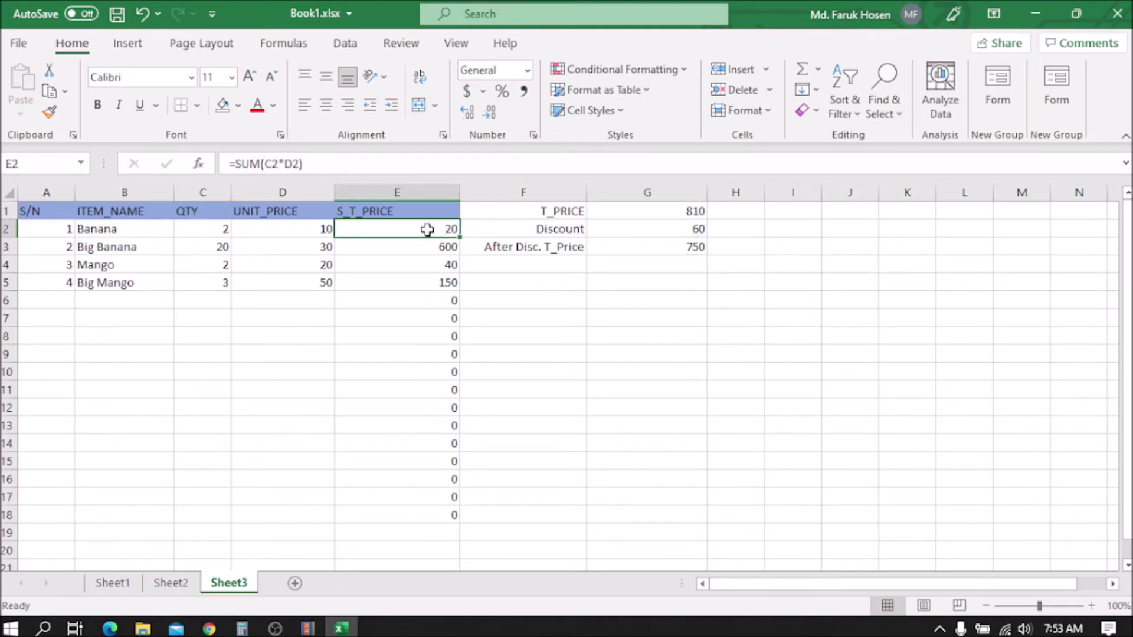
drag(304, 164, 234, 157)
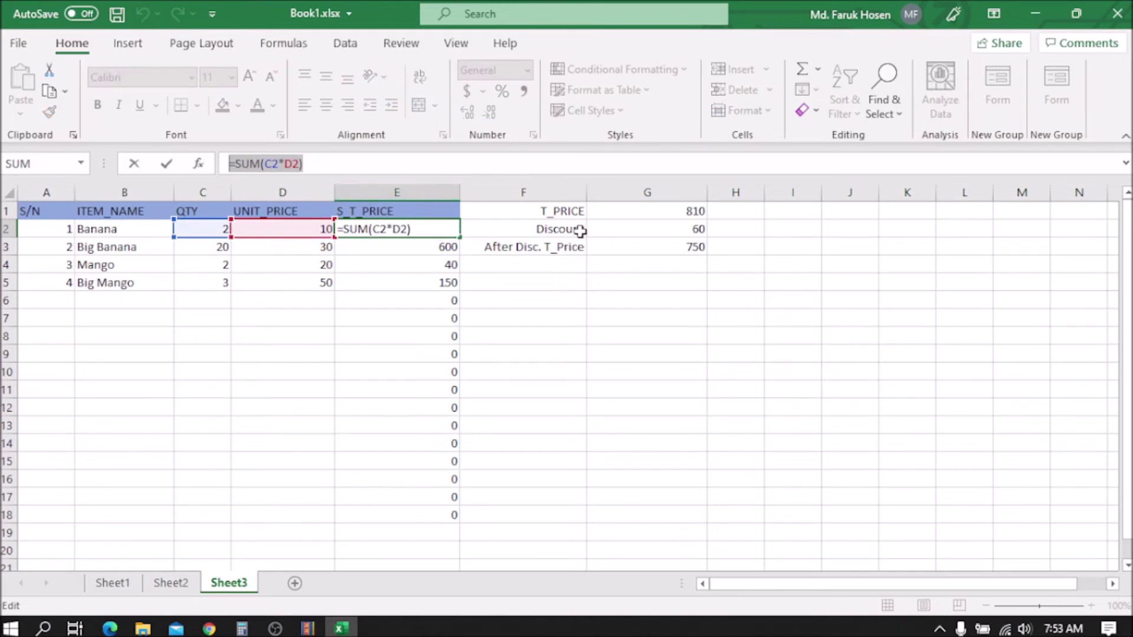
text(=)
click(689, 212)
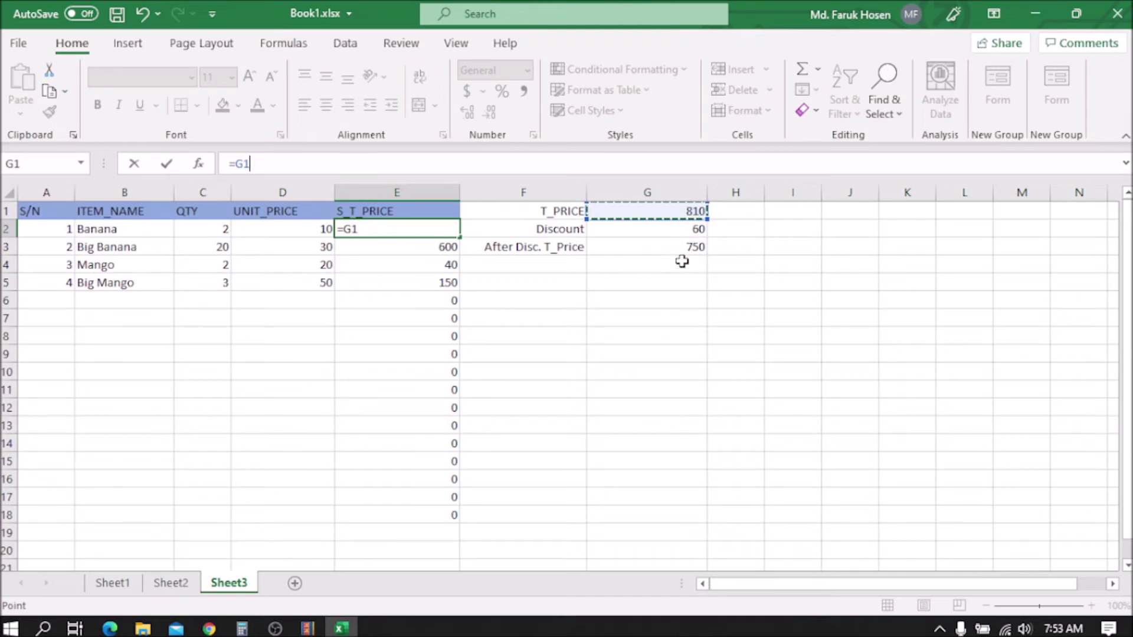
click(667, 315)
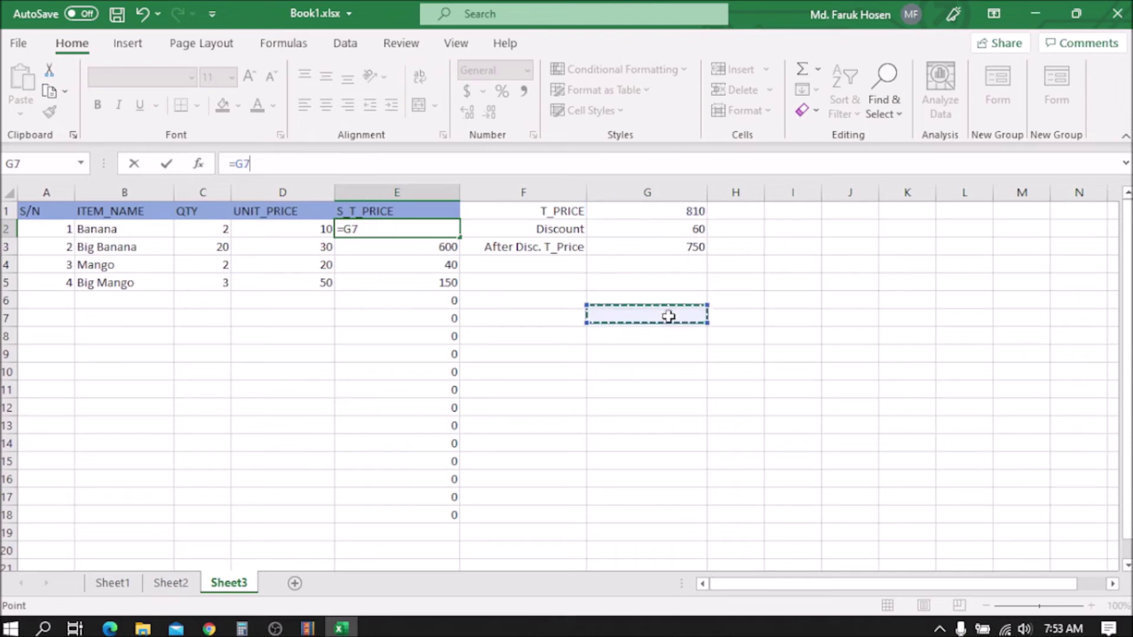
click(668, 214)
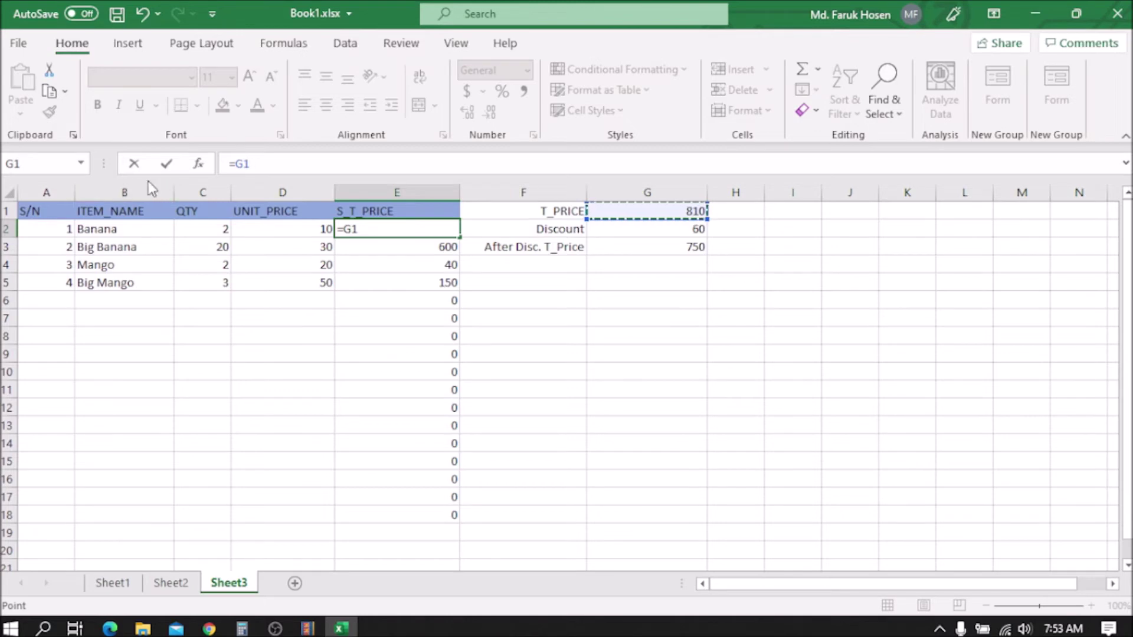
click(134, 163)
click(692, 312)
click(666, 207)
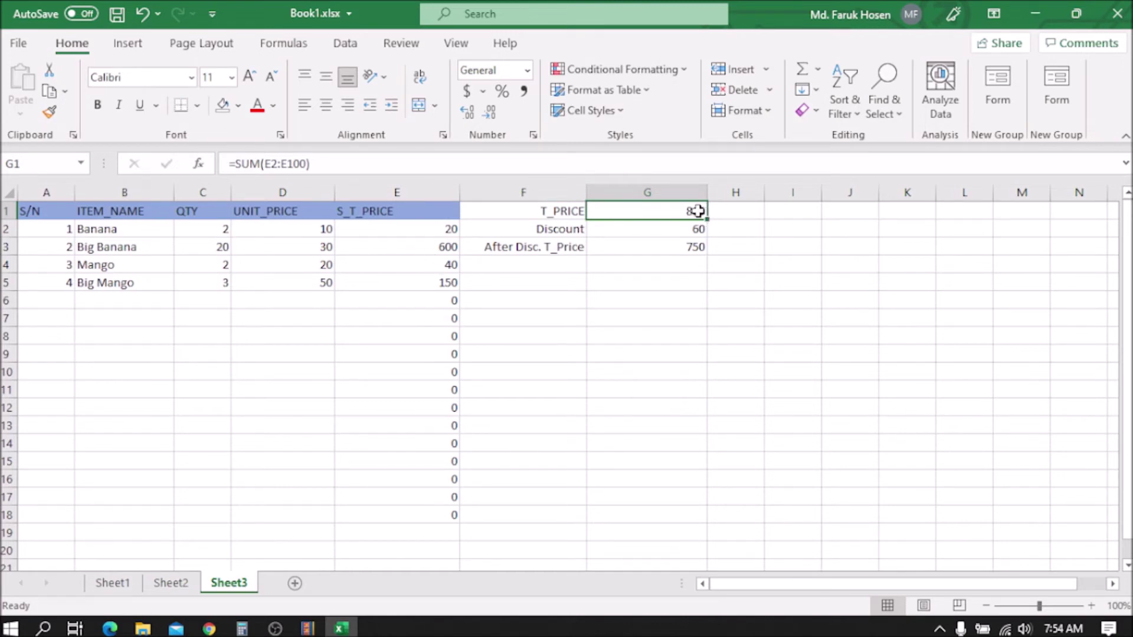
drag(335, 161, 229, 163)
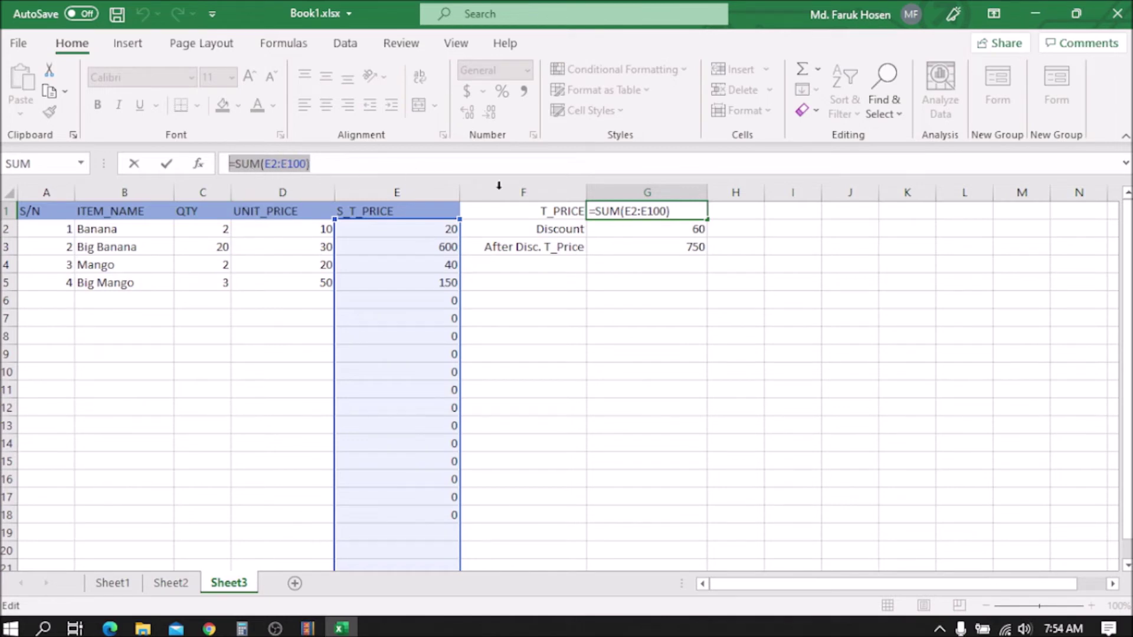
text(=)
click(683, 230)
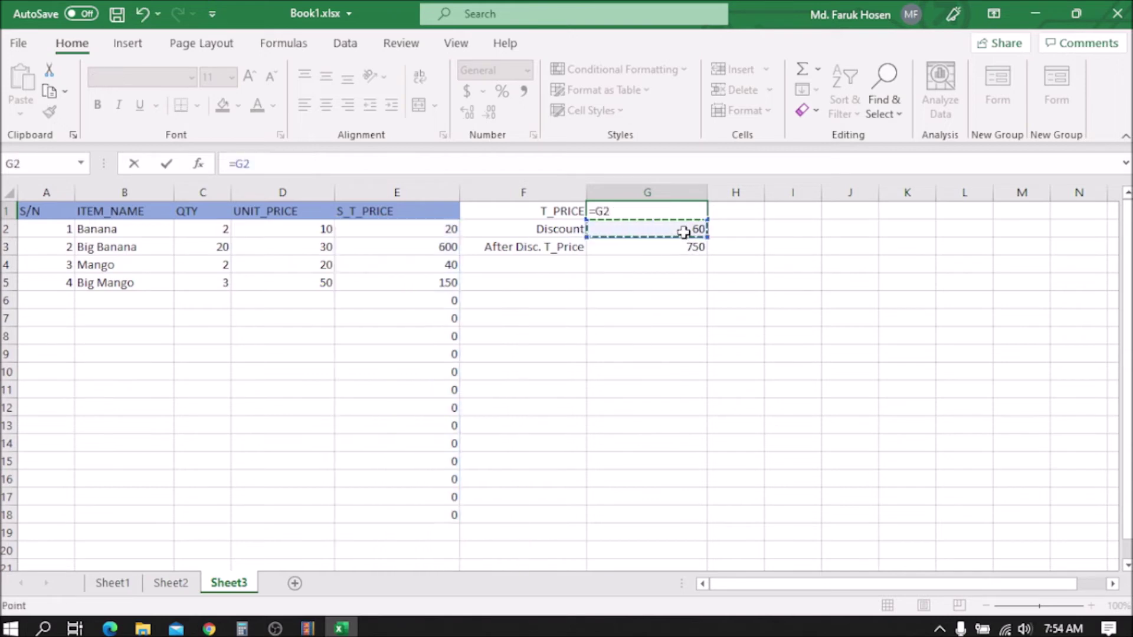
click(688, 247)
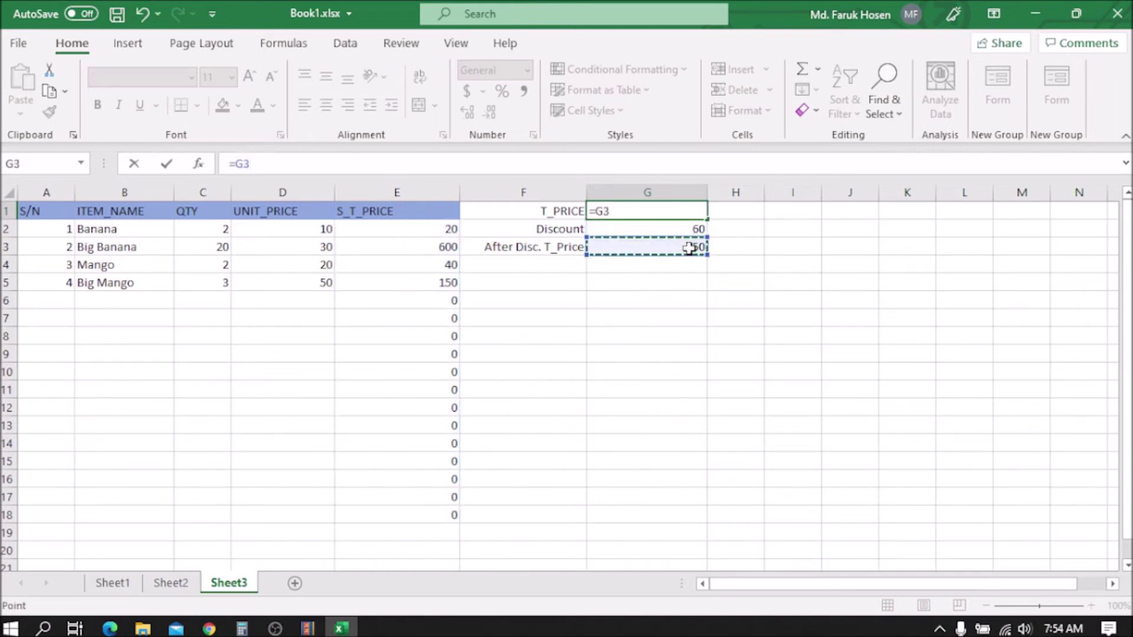
click(134, 163)
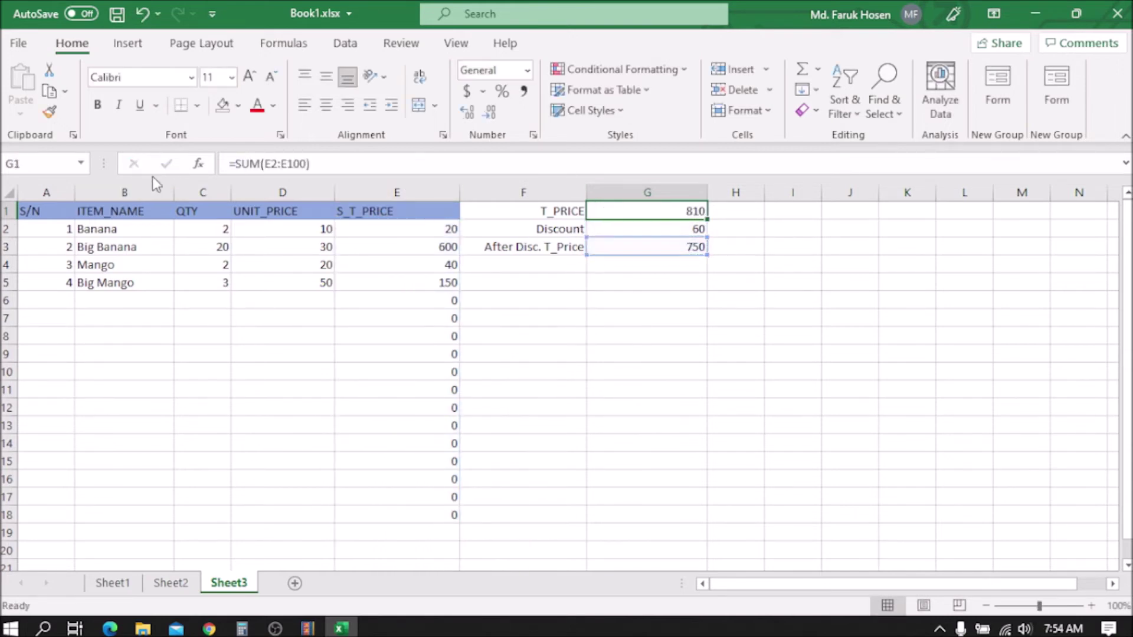
click(693, 246)
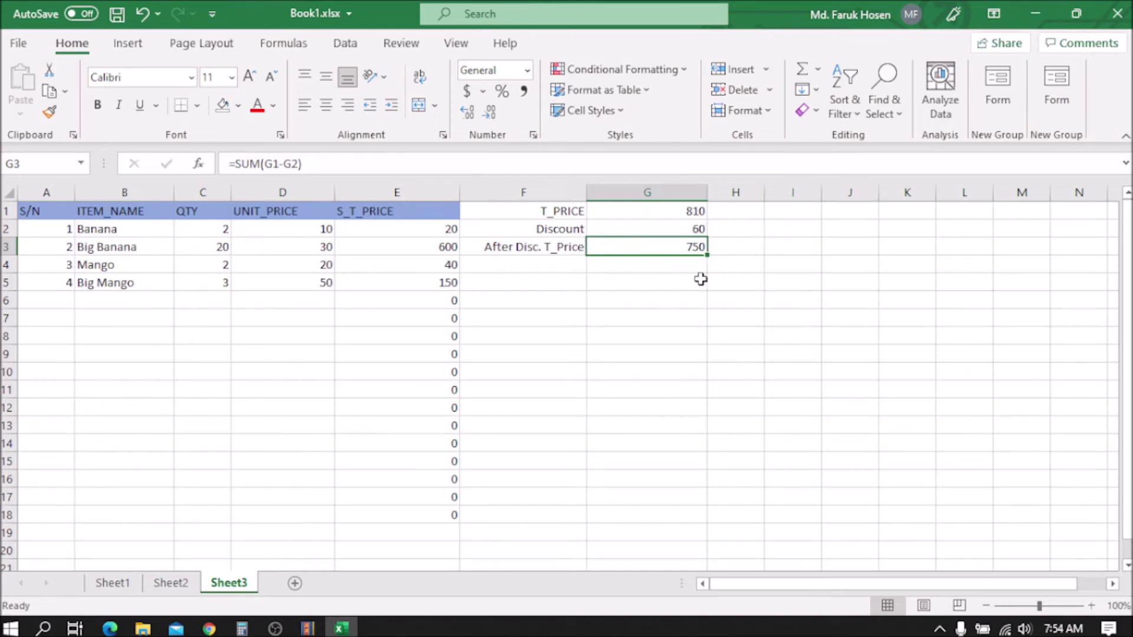
- Add item 5 in row 6 as Apple with quantity 30 and unit price 60
click(64, 301)
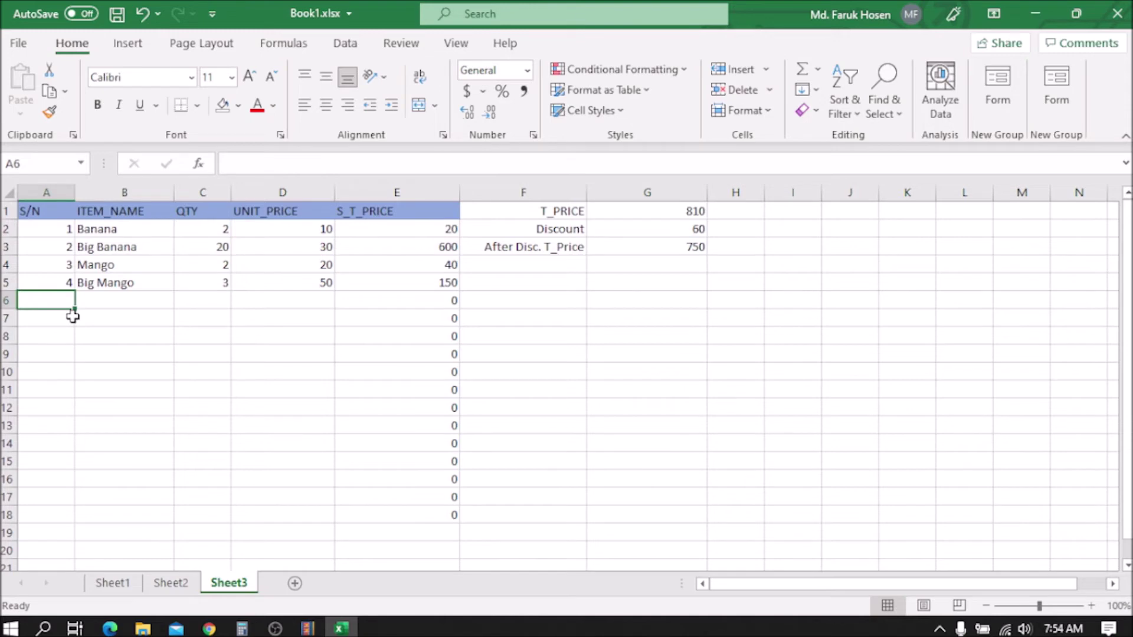
text(5)
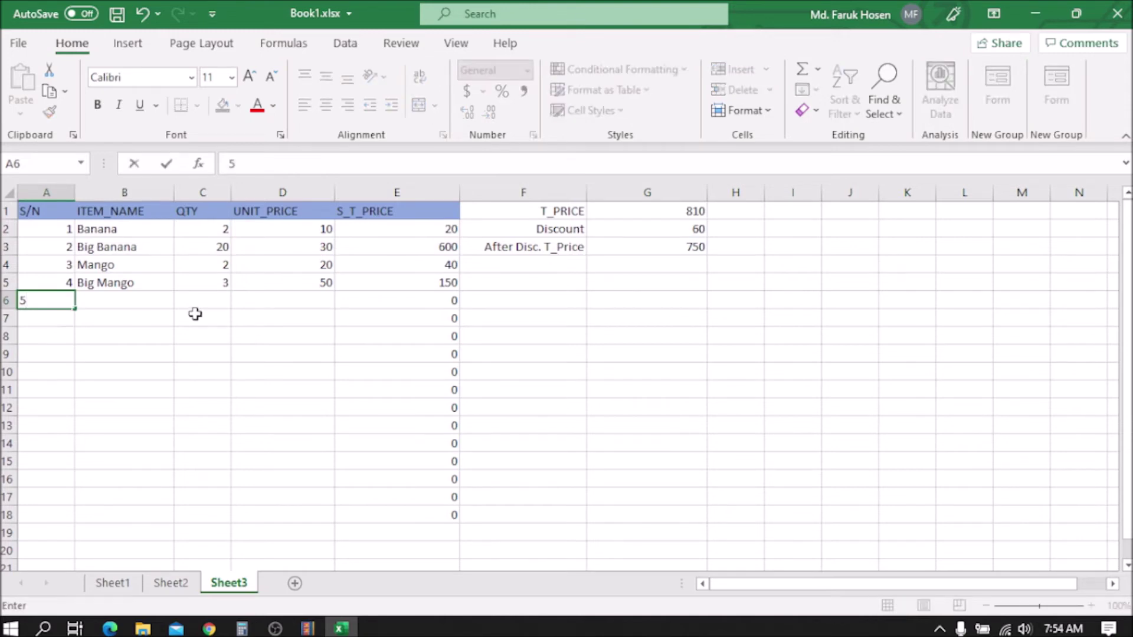
click(154, 295)
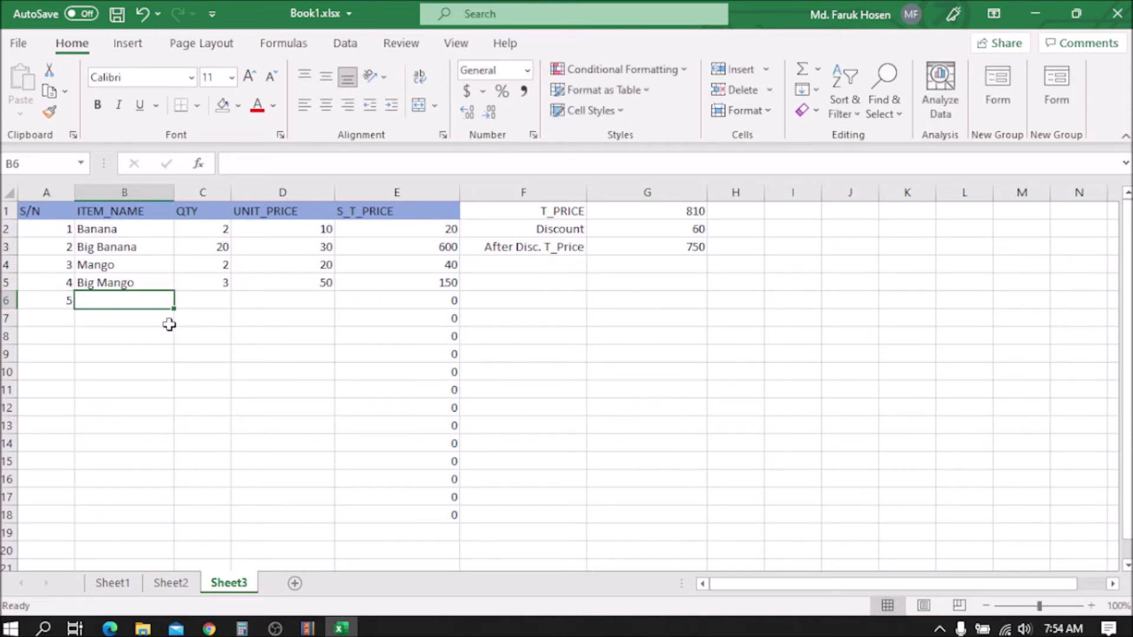
text(Apple)
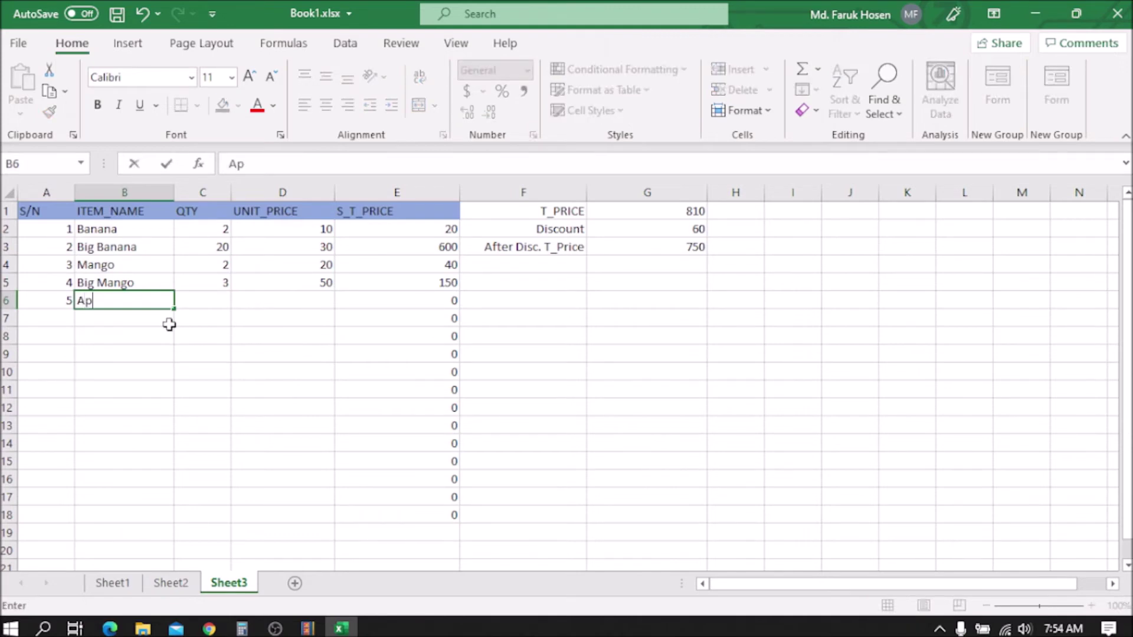
click(222, 301)
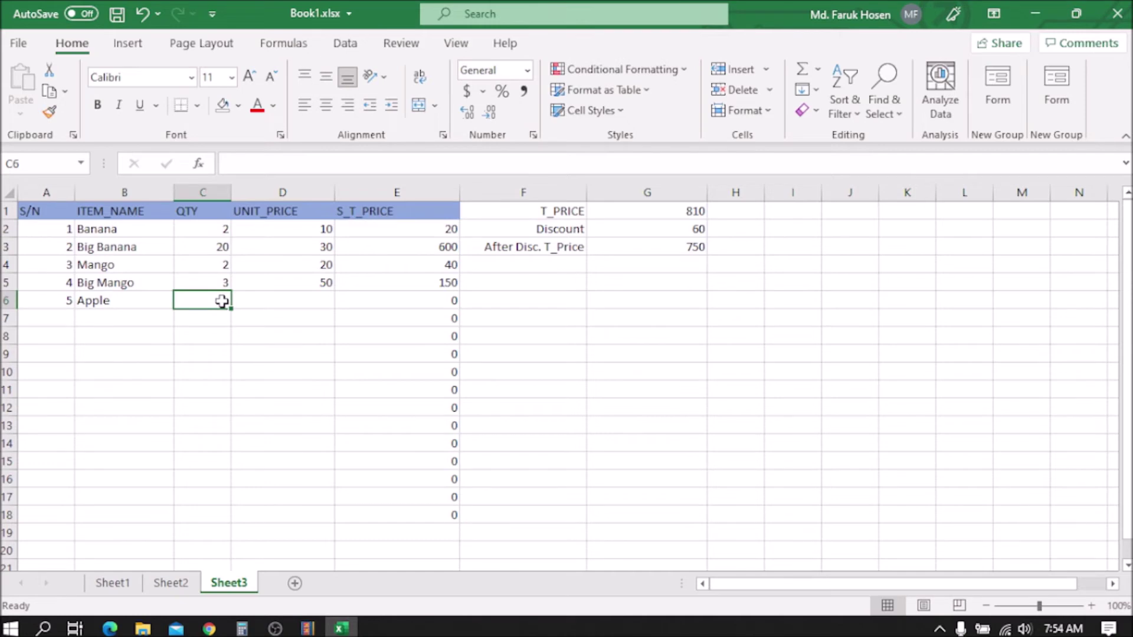
text(30)
click(309, 300)
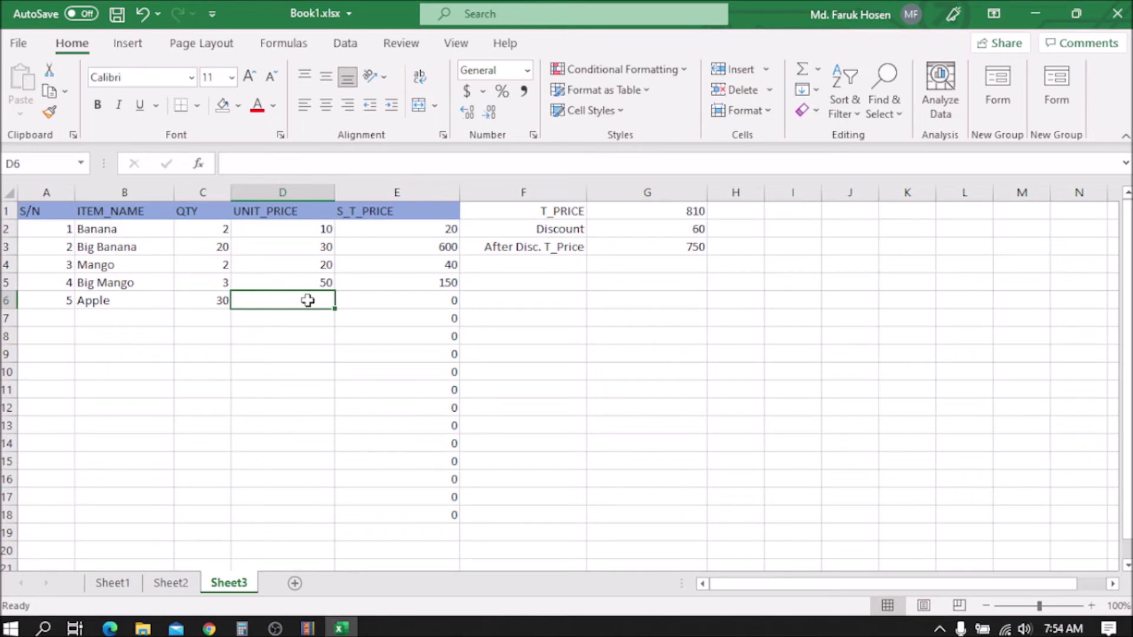
text(60)
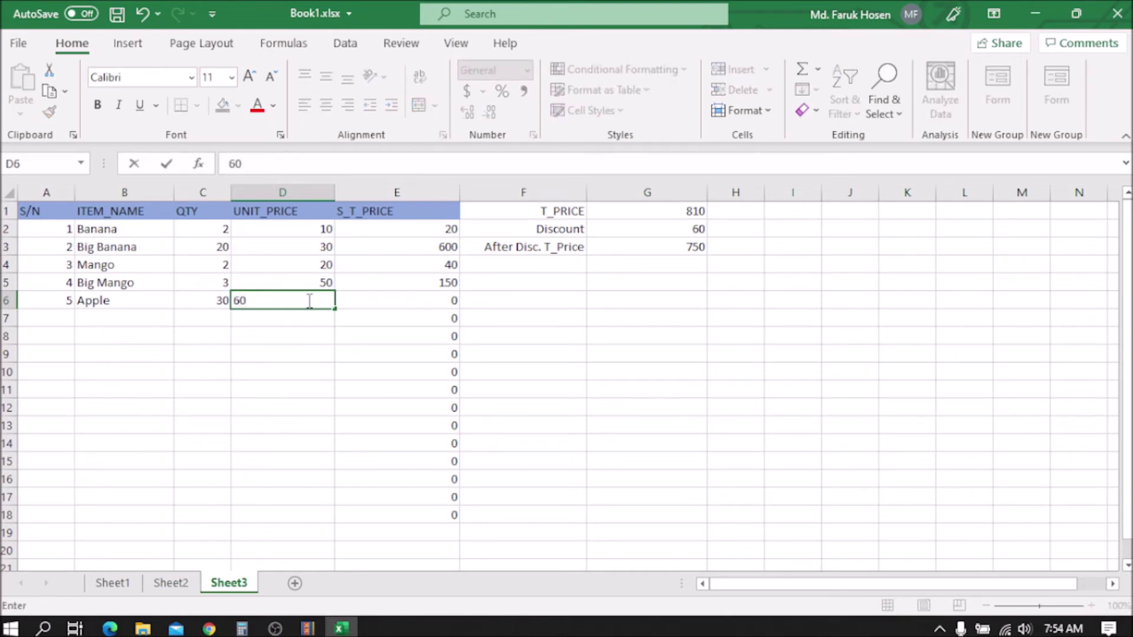
click(287, 353)
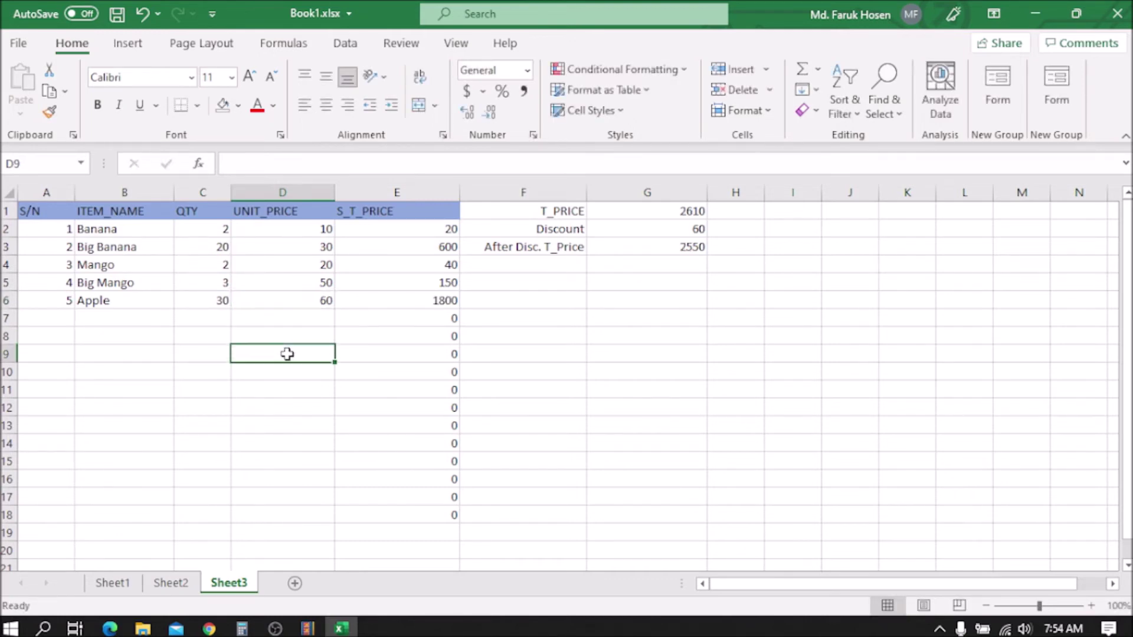
- Check the Apple subtotal in E6, then the total price, discount and after-discount total in G1:G3
click(413, 304)
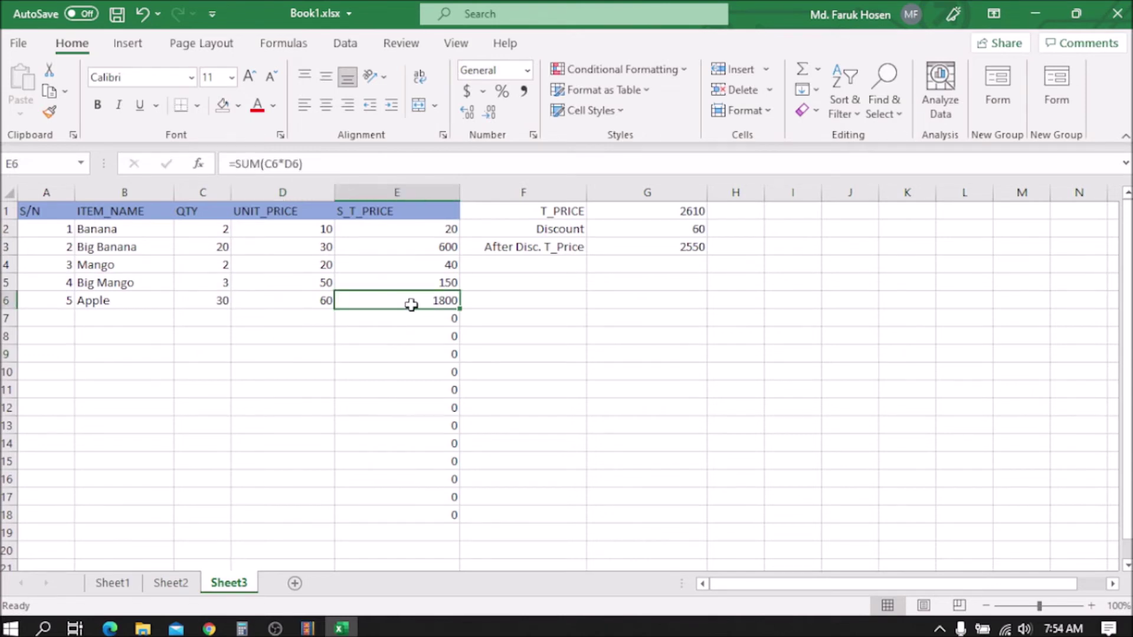
click(654, 212)
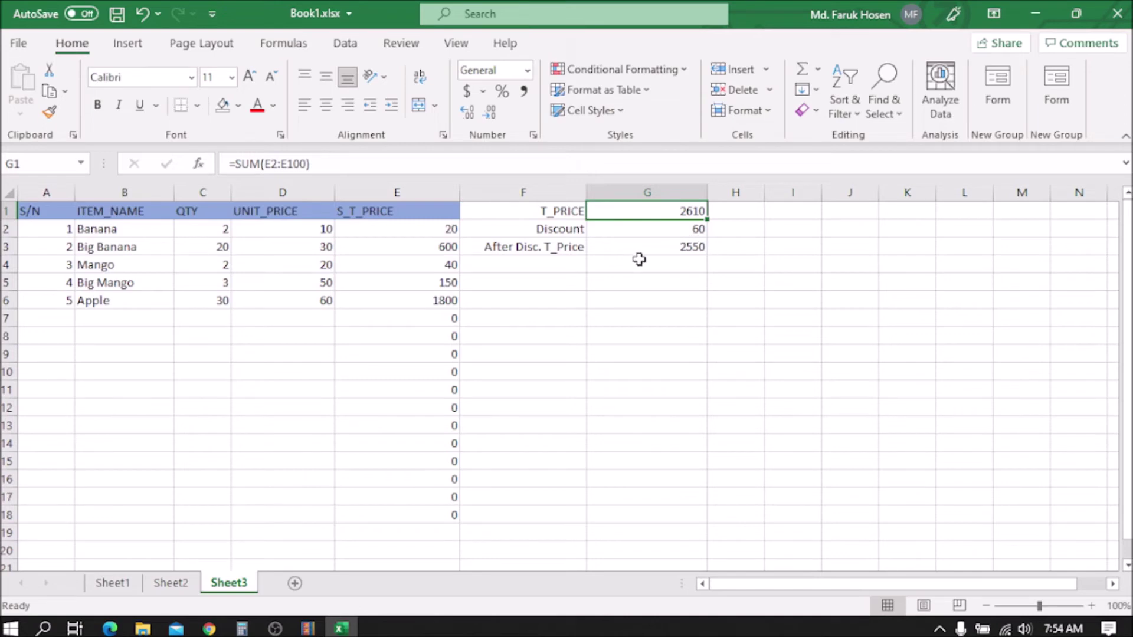
click(683, 229)
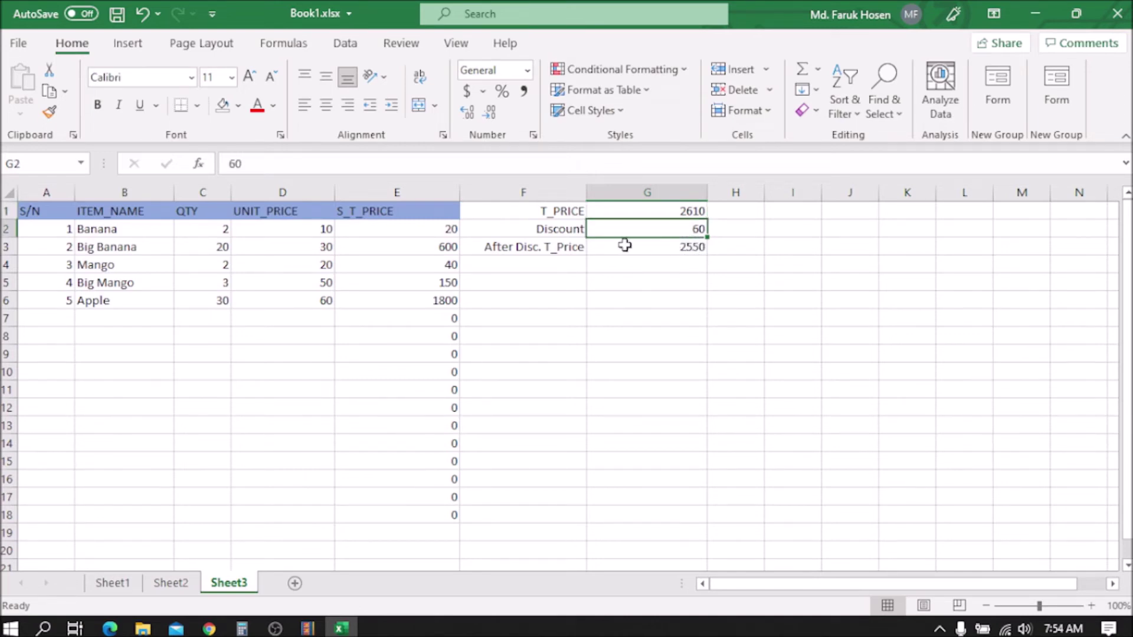
click(653, 252)
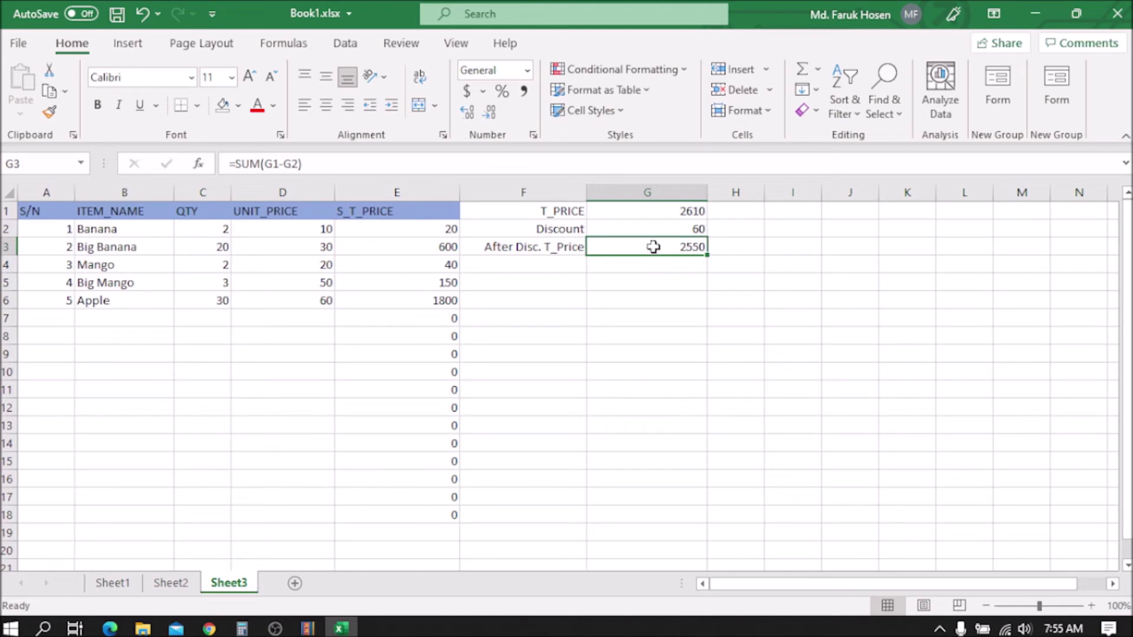
- Change the discount label in F2 to Discount(%)
click(560, 233)
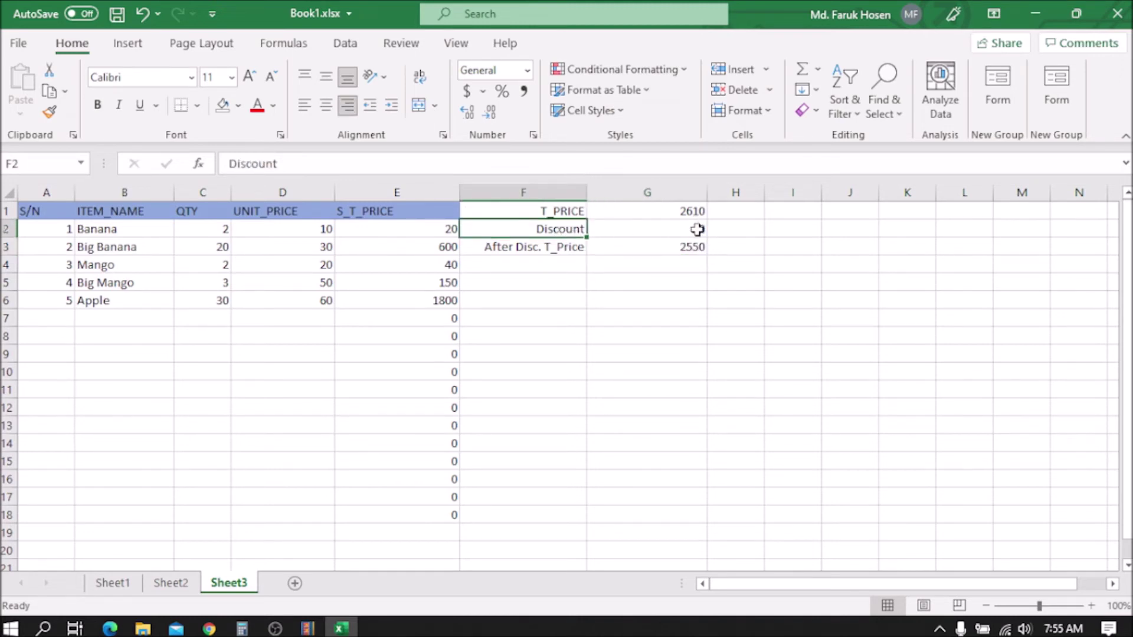
click(697, 230)
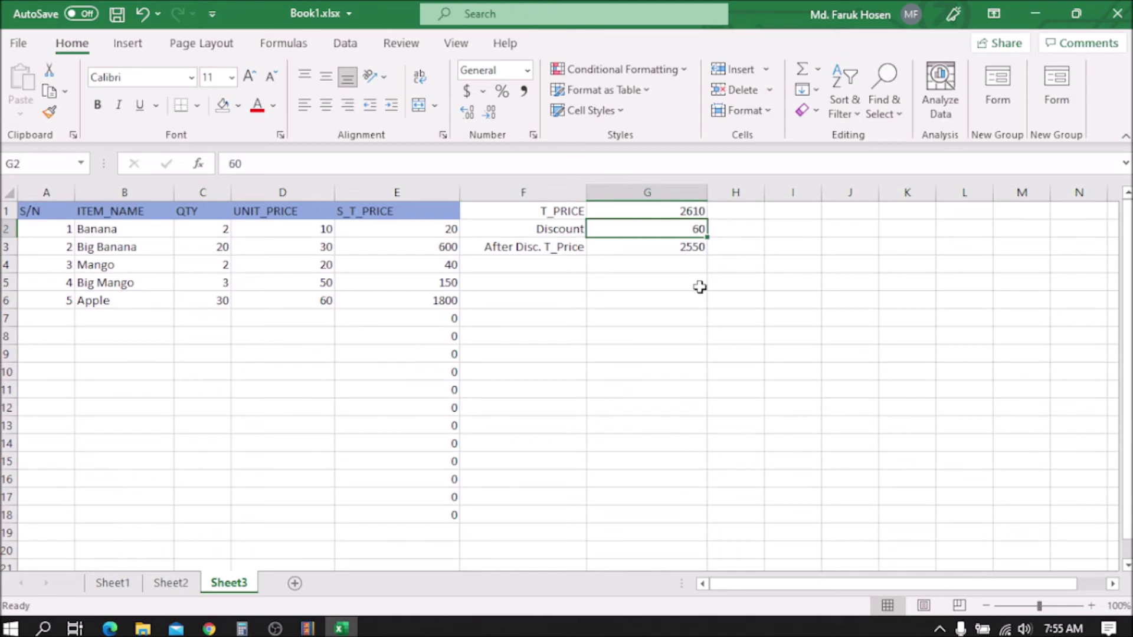
double_click(578, 229)
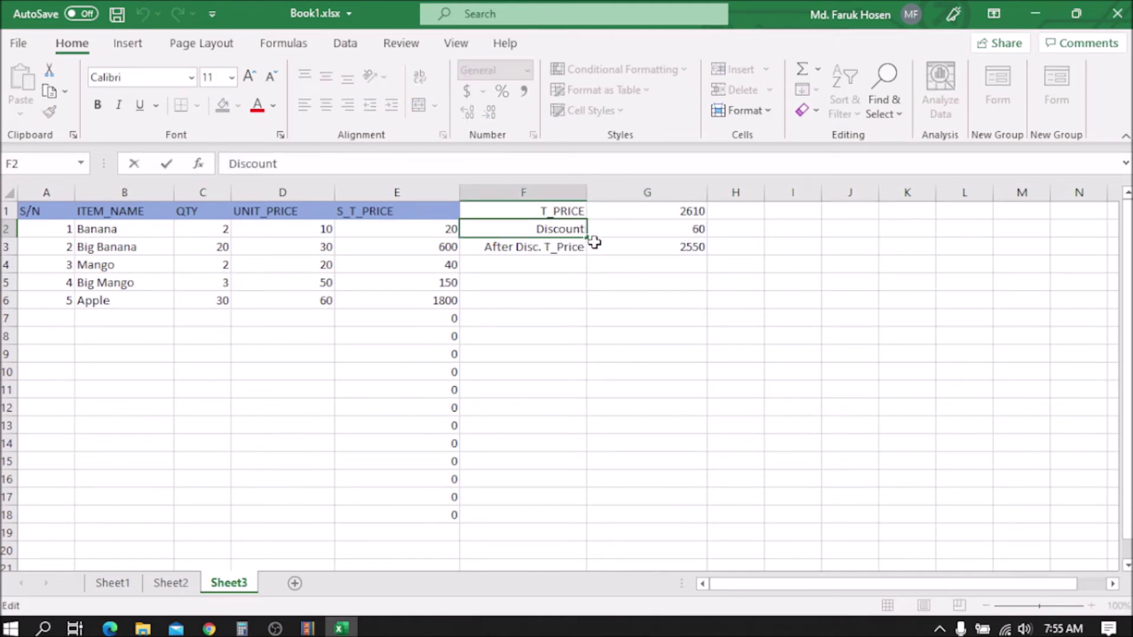
text(())
text(%)
click(660, 314)
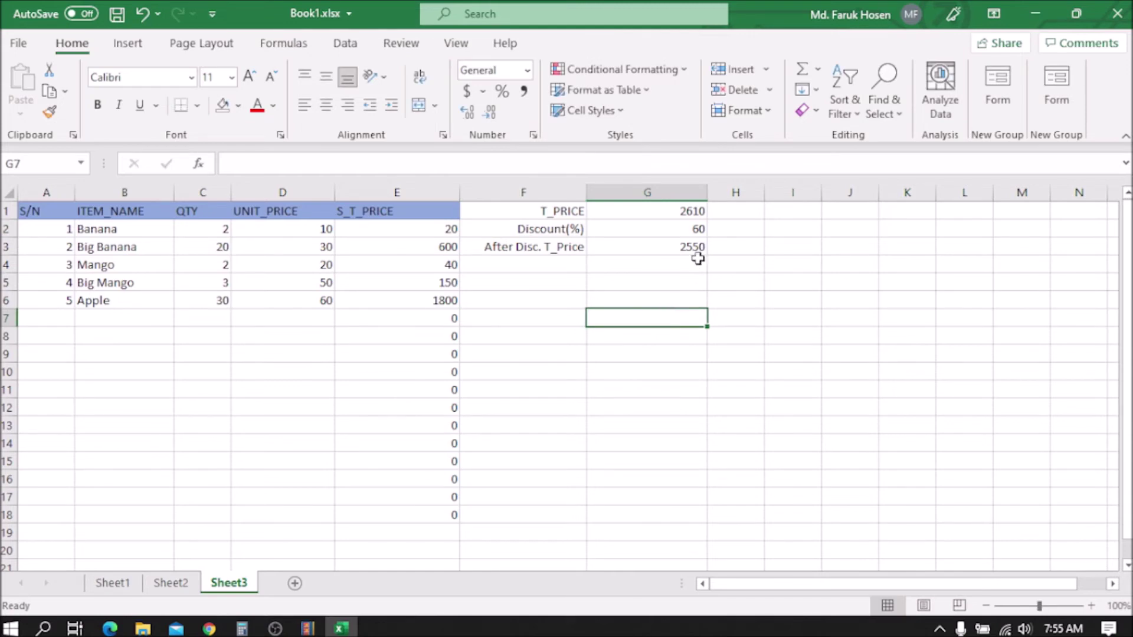
- Compare the discount value in G2 with the after-discount formula in G3
click(693, 225)
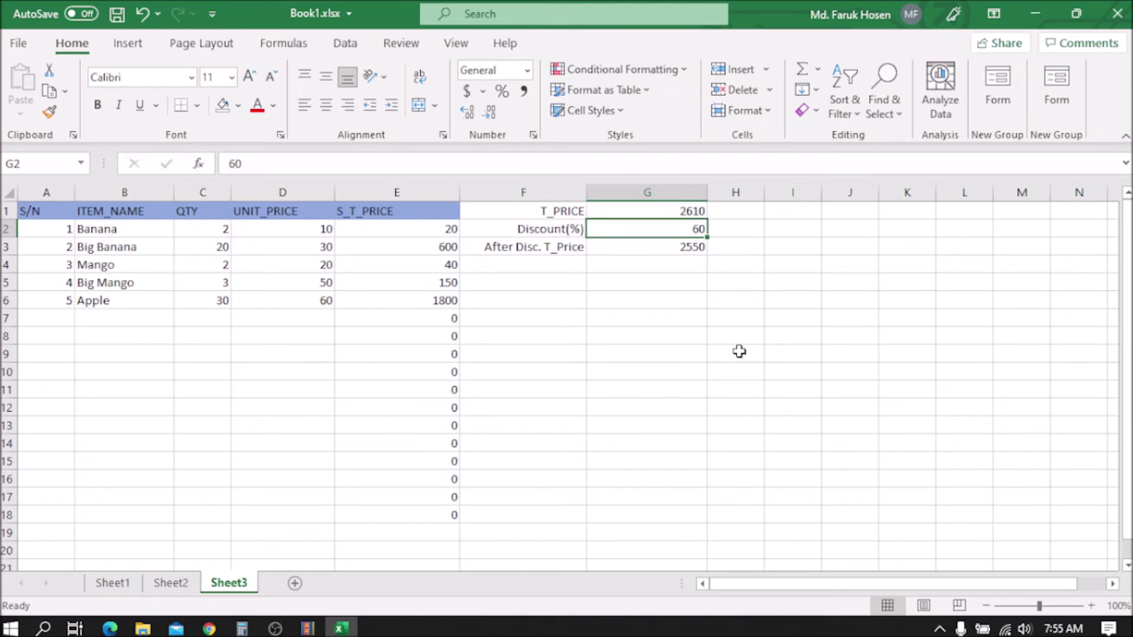
click(695, 248)
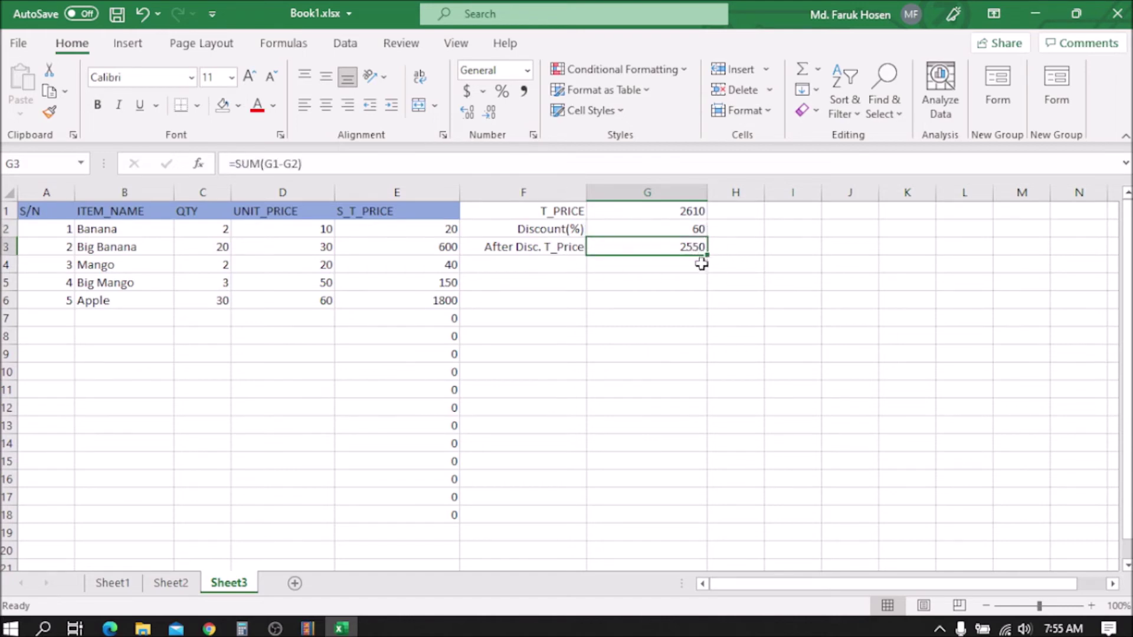
click(695, 229)
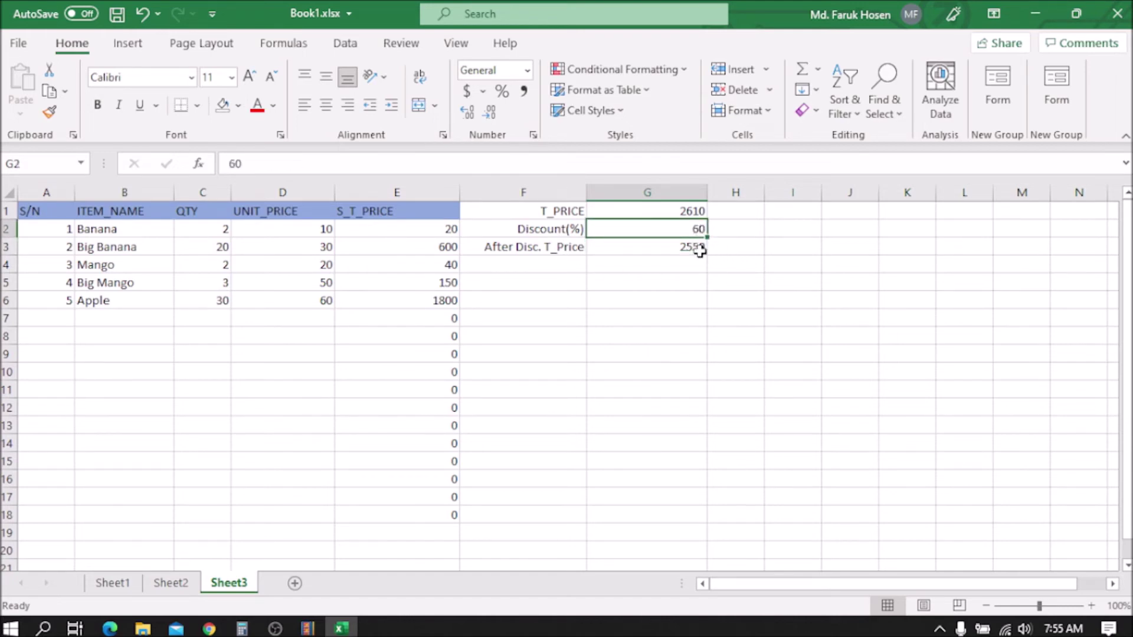
click(699, 248)
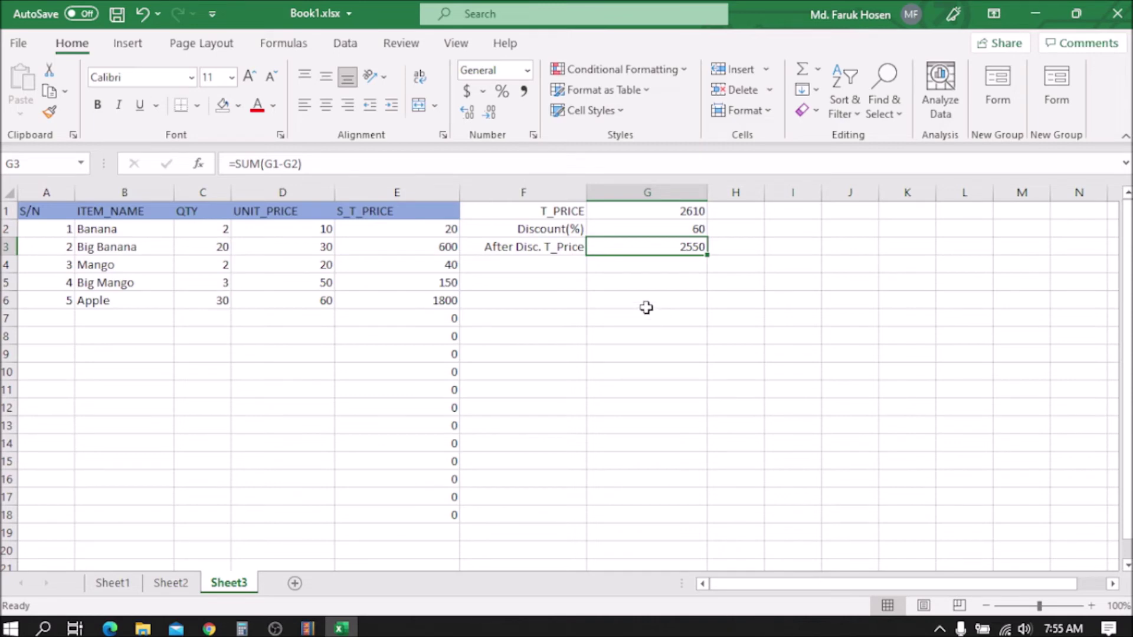
- Enter the sample values 200 in G8 and 10 in G9 below the totals
click(672, 338)
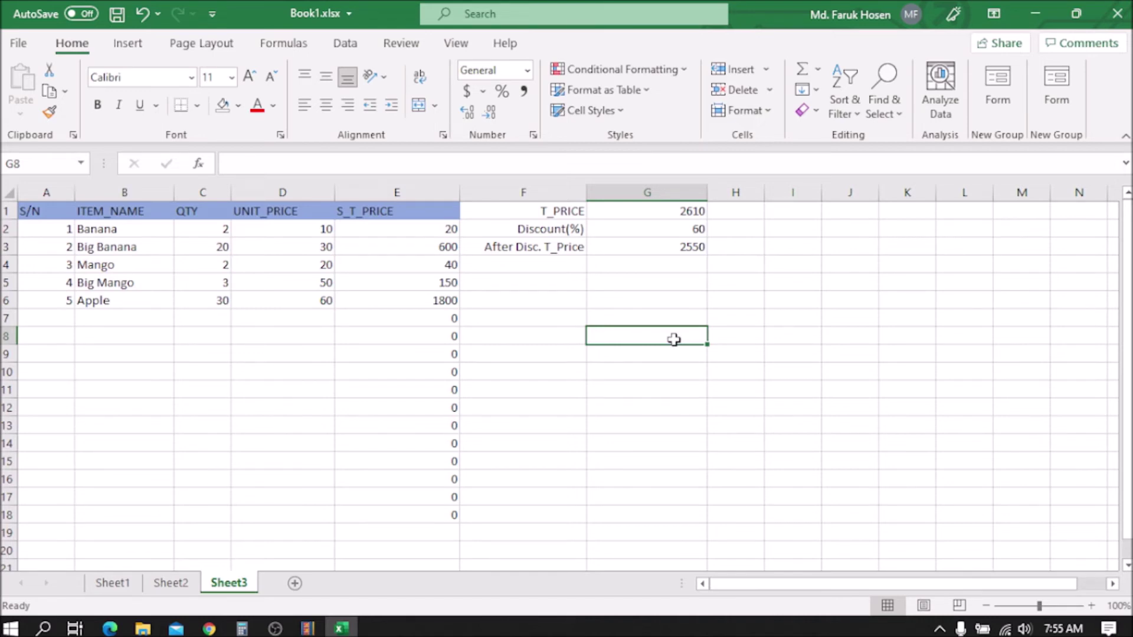
text(2)
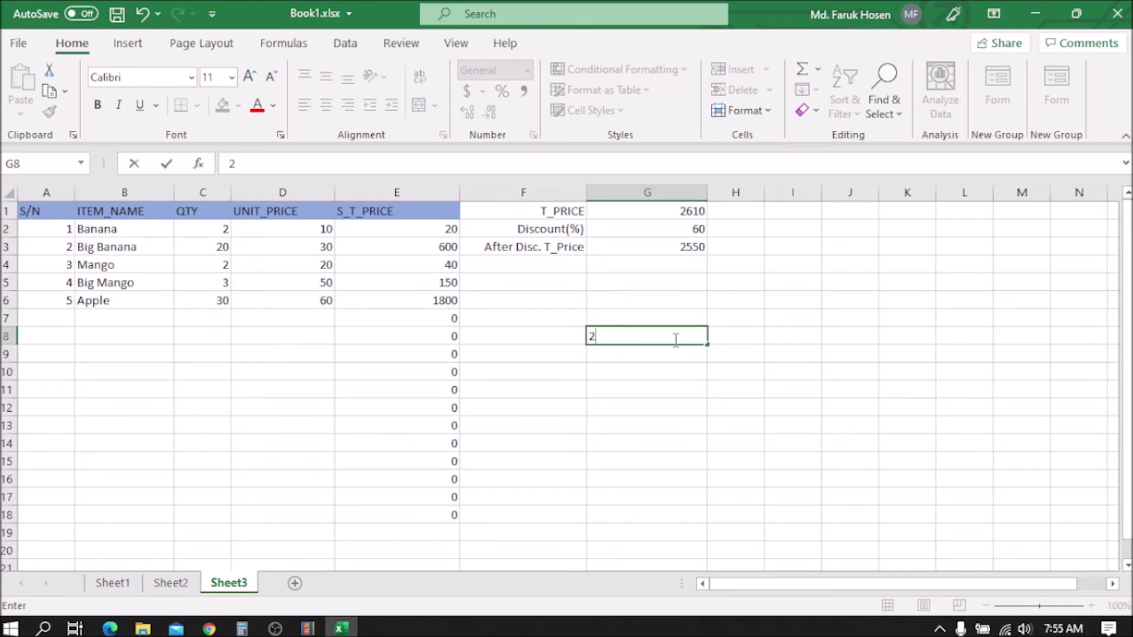
text(00)
click(671, 383)
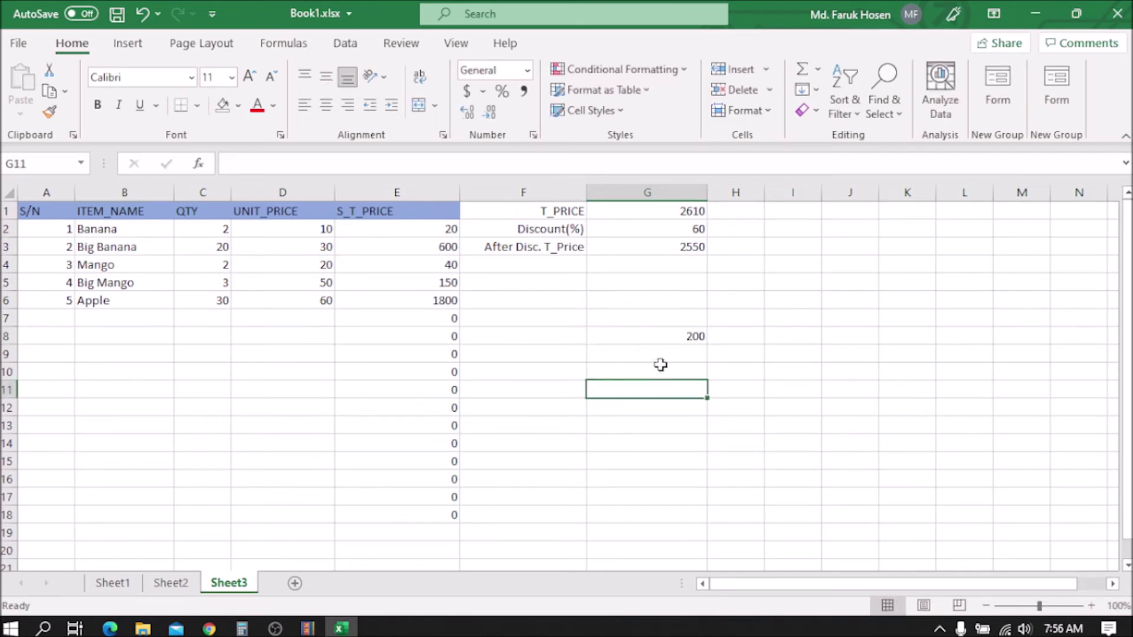
drag(710, 337, 701, 338)
click(748, 331)
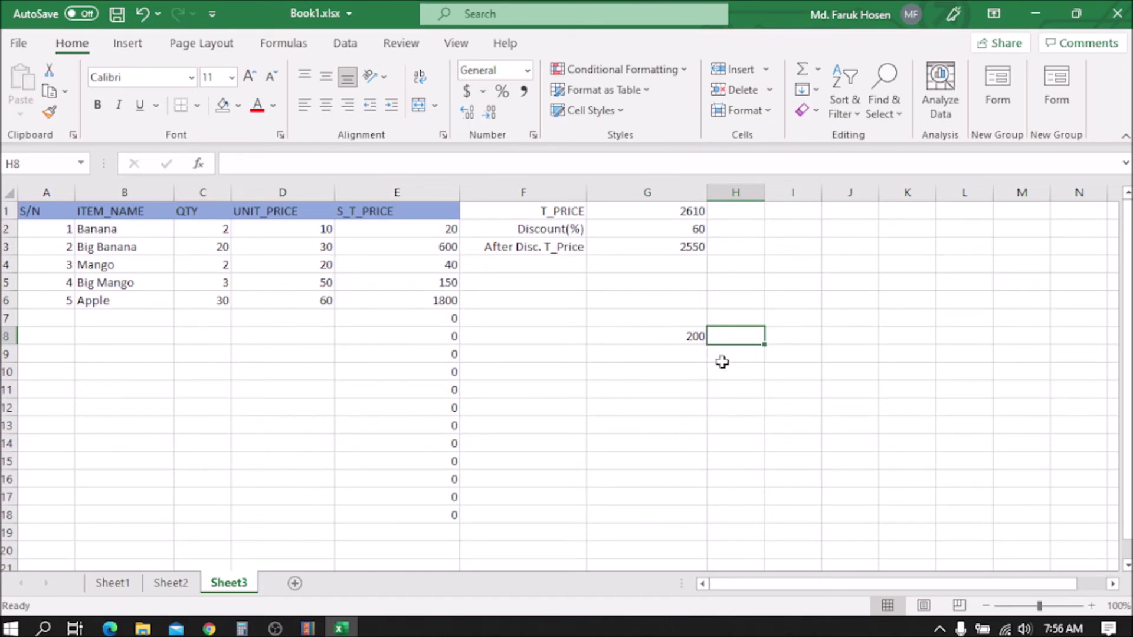
click(694, 352)
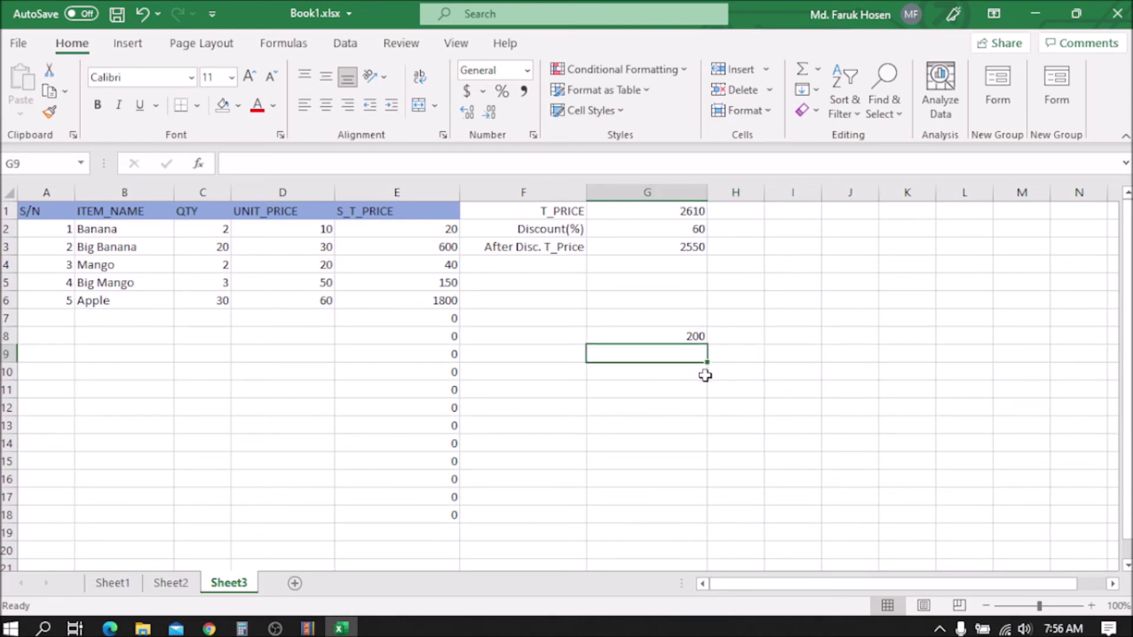
text(10)
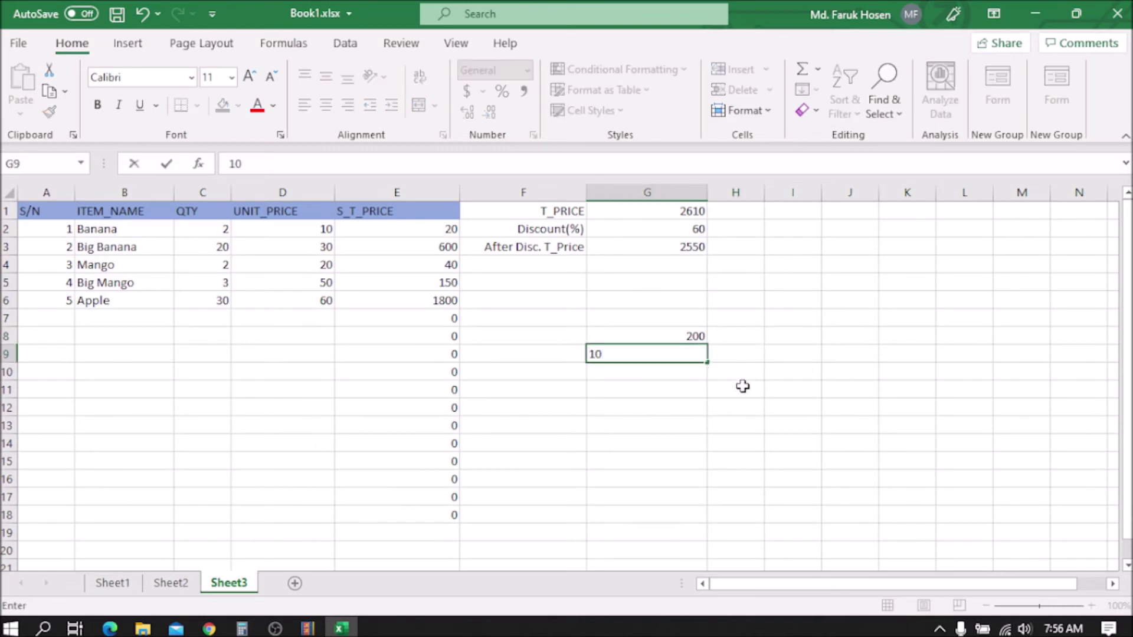
click(739, 388)
- Review the sample amount in G8 and the sample rate in G9
click(741, 339)
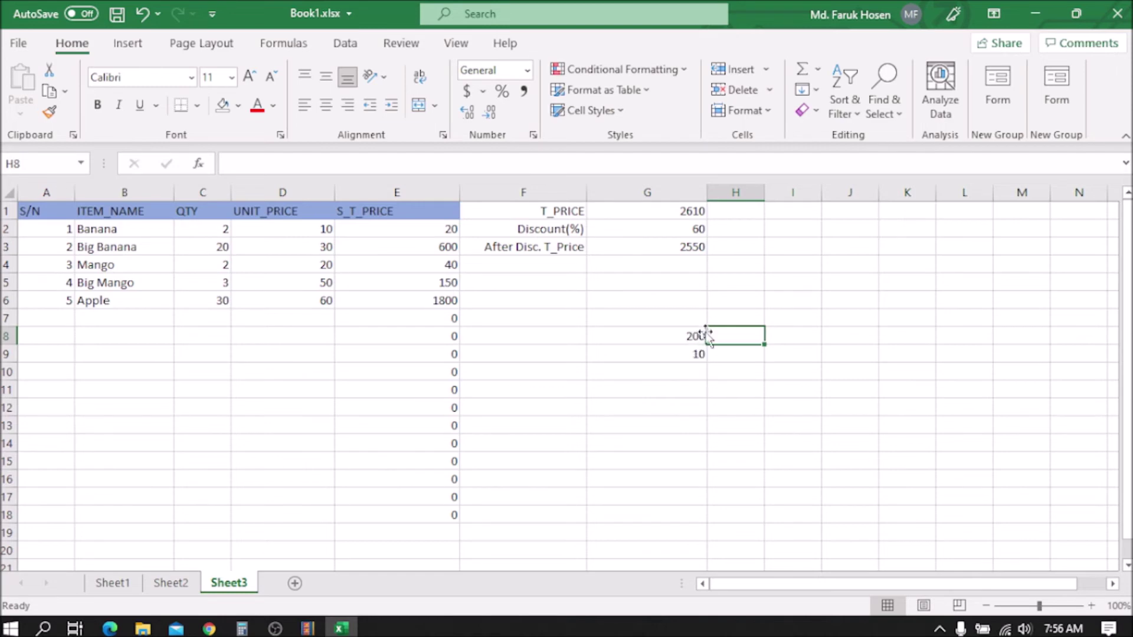
click(698, 354)
click(743, 338)
click(695, 354)
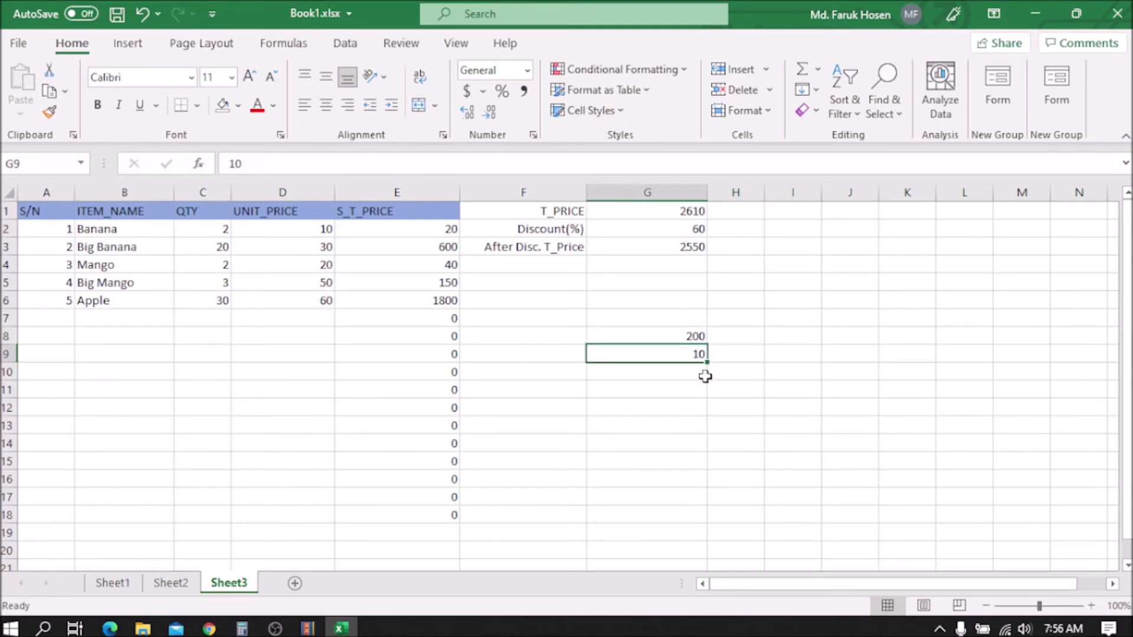
click(695, 335)
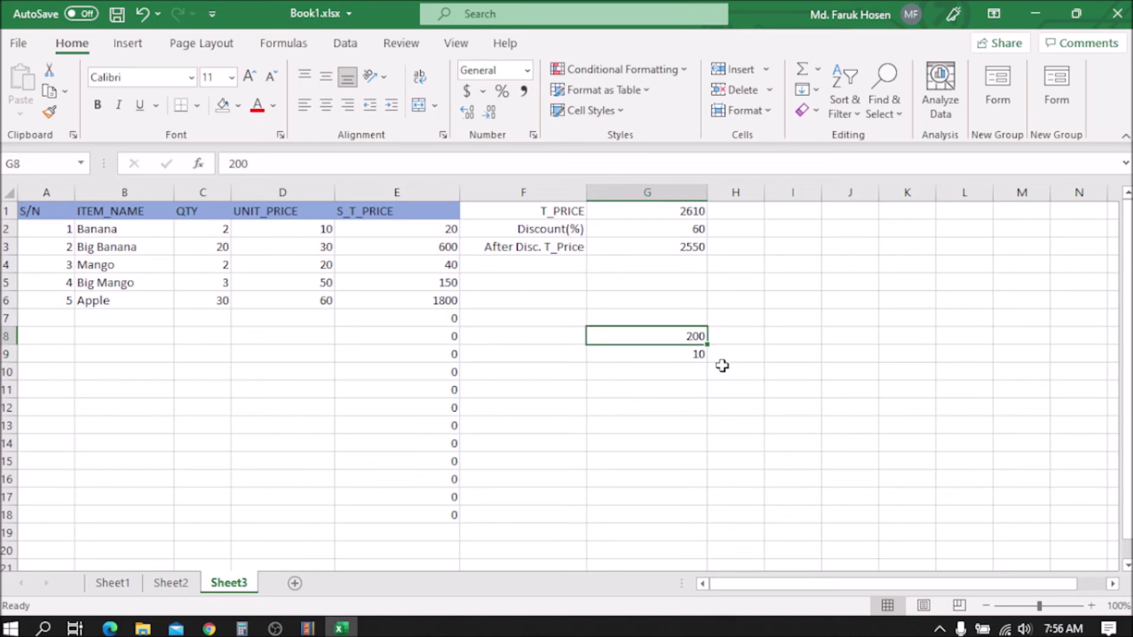
- Build the test formula =SUM(G8:G9) in H8 beside the sample amount
click(698, 354)
click(698, 336)
click(736, 332)
double_click(739, 332)
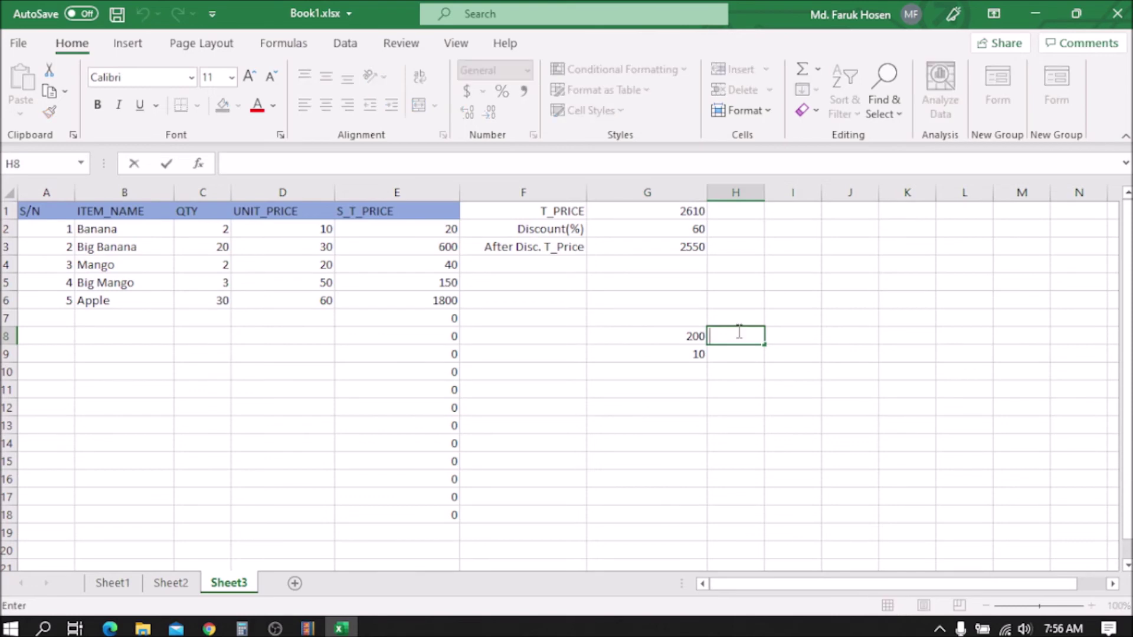
text(=SUM)
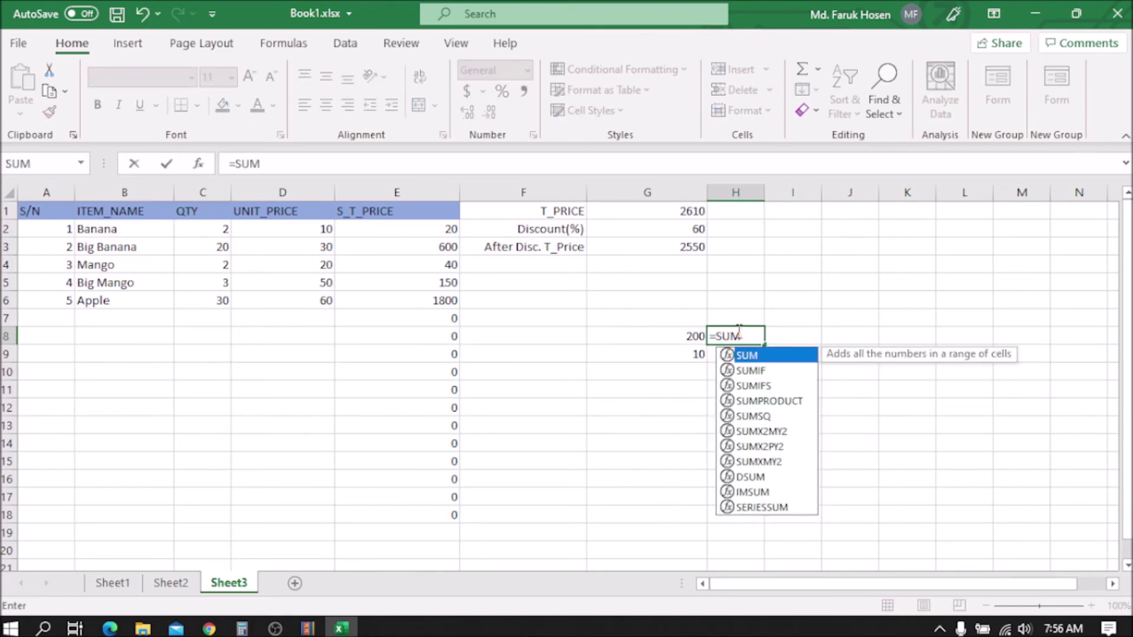
text(()
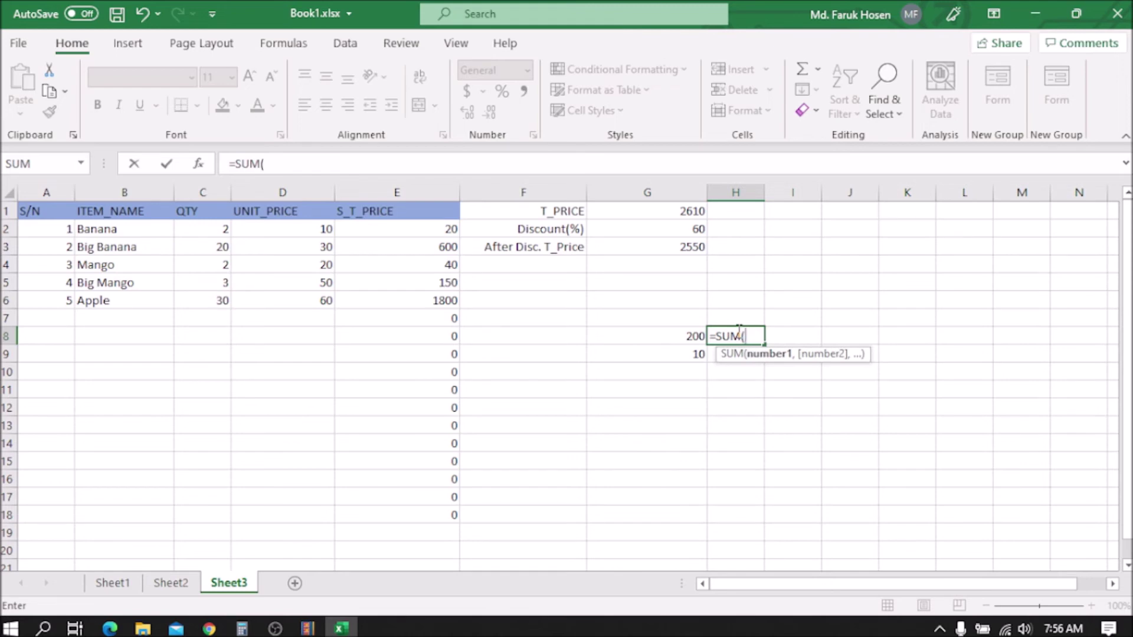
text(2)
key(BackSpace)
click(685, 337)
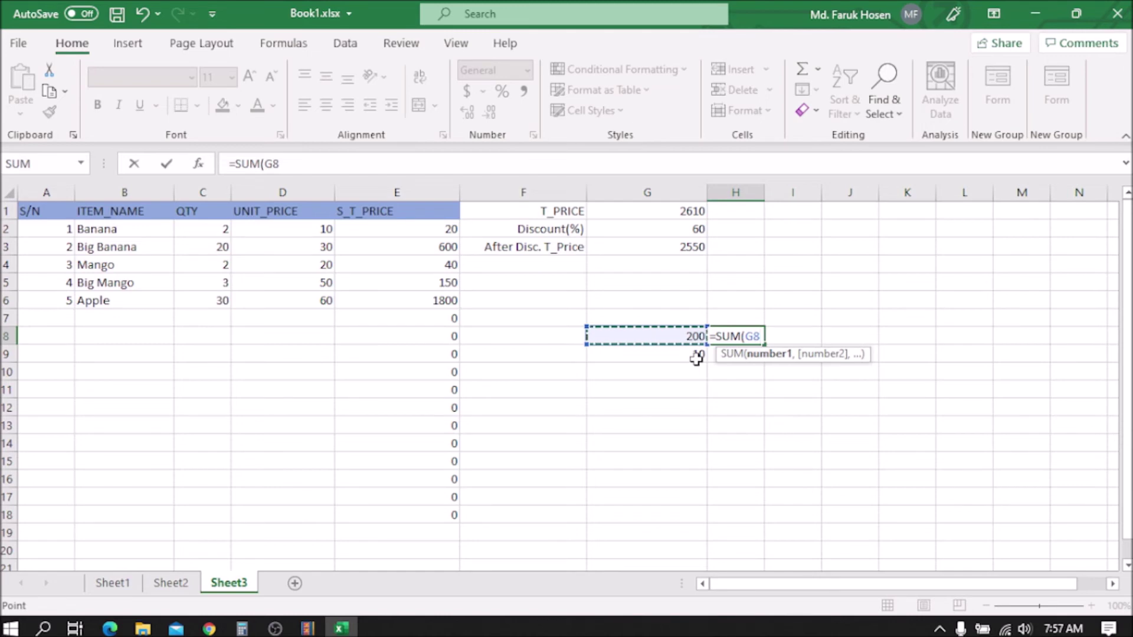
shift+click(698, 359)
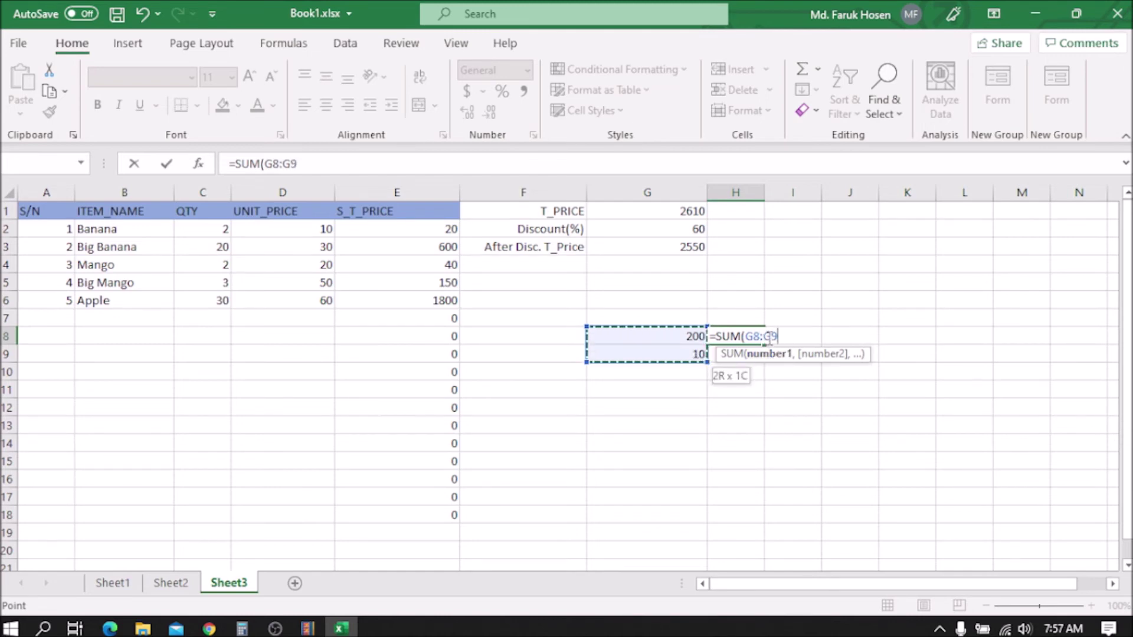
text())
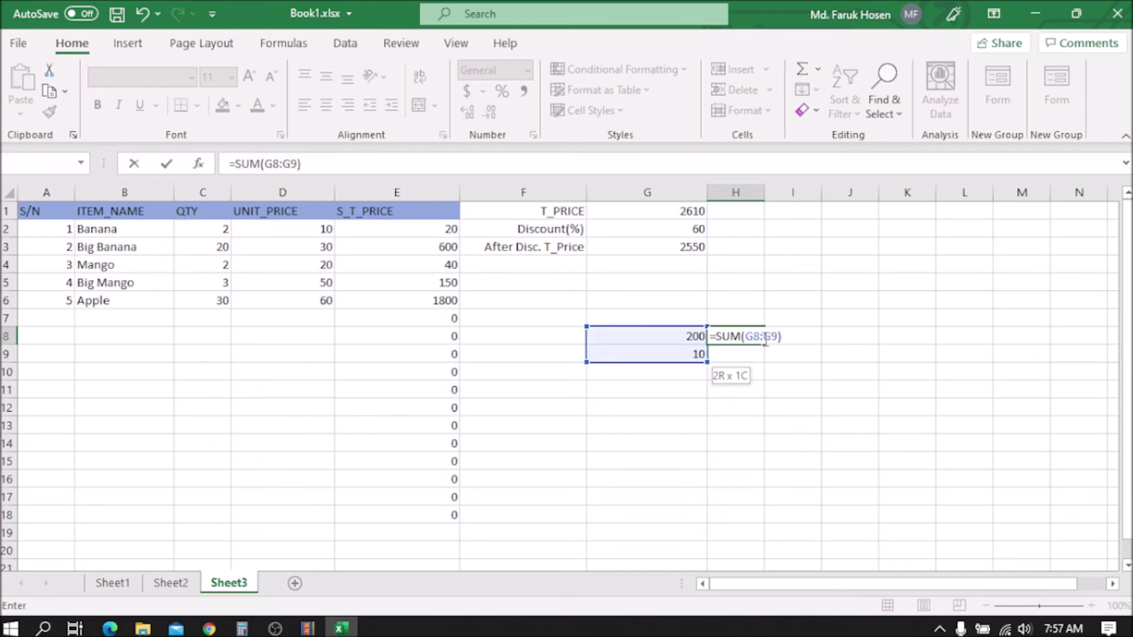
- Change the test formula in H8 to the percentage calculation =SUM(G8*G9/100)
click(767, 338)
key(BackSpace)
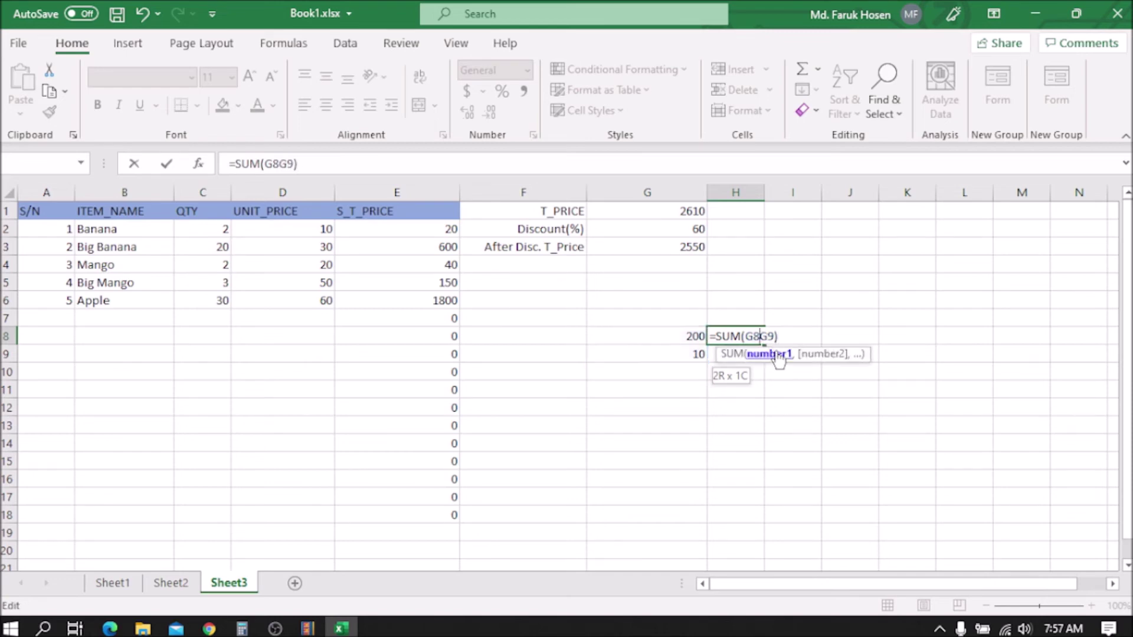
text(*)
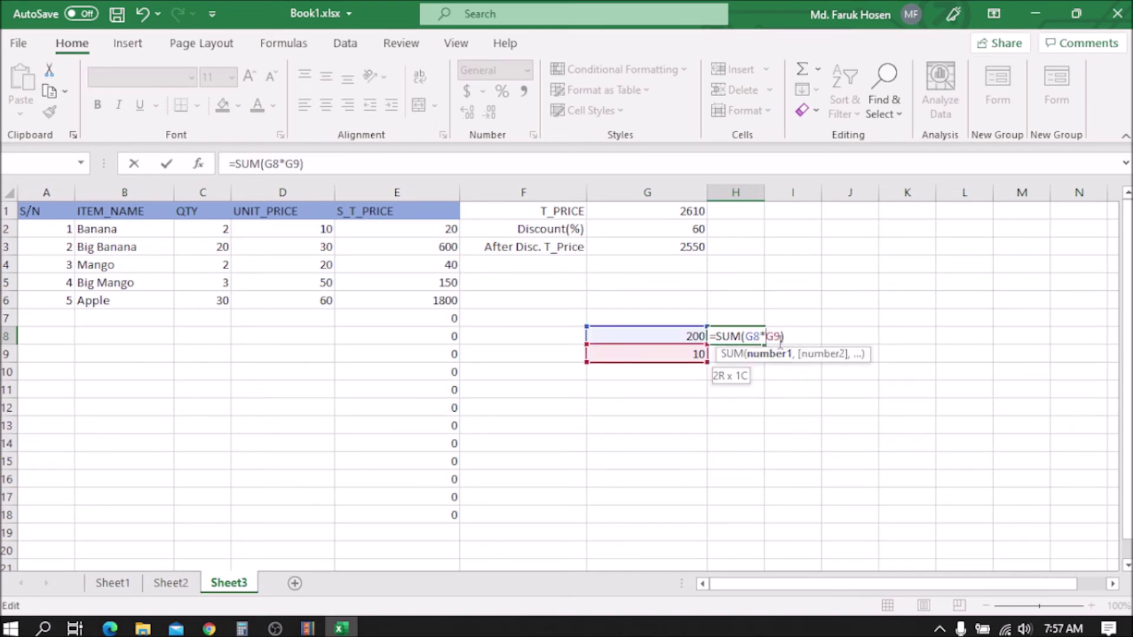
click(782, 337)
text(/100)
click(798, 413)
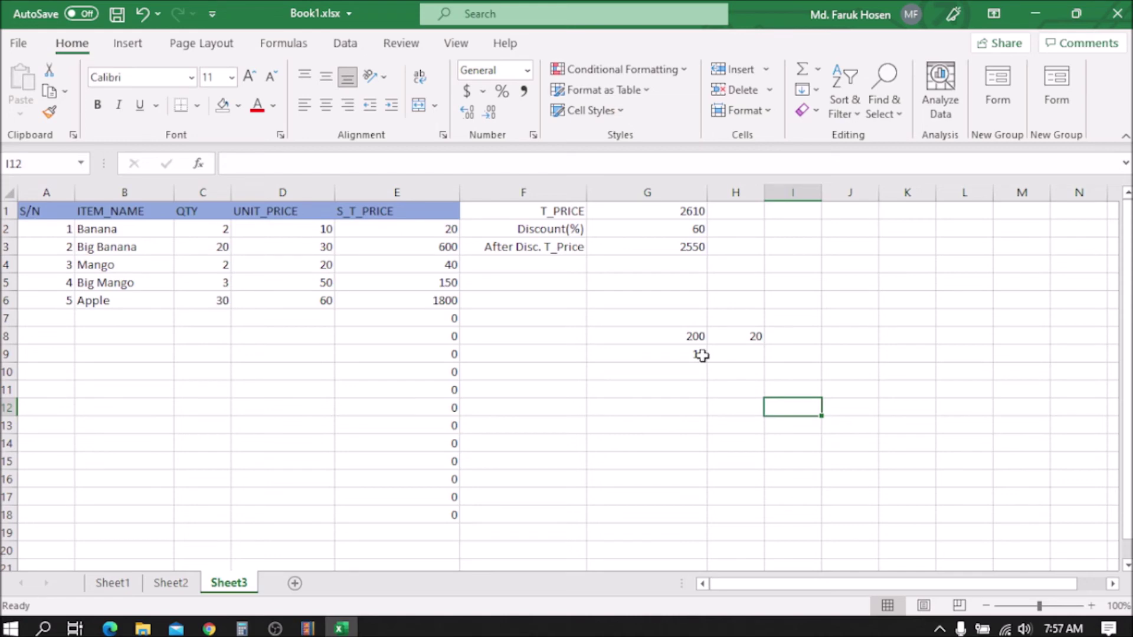
- Clear the sample values and the test percentage formula from G8:H9
click(758, 336)
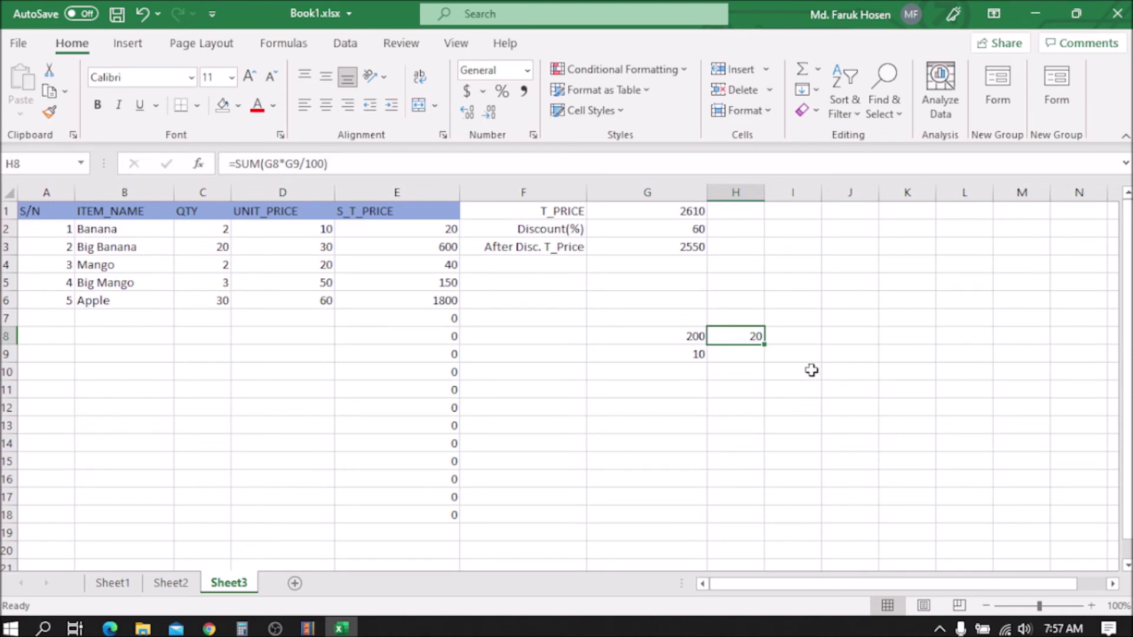
click(688, 332)
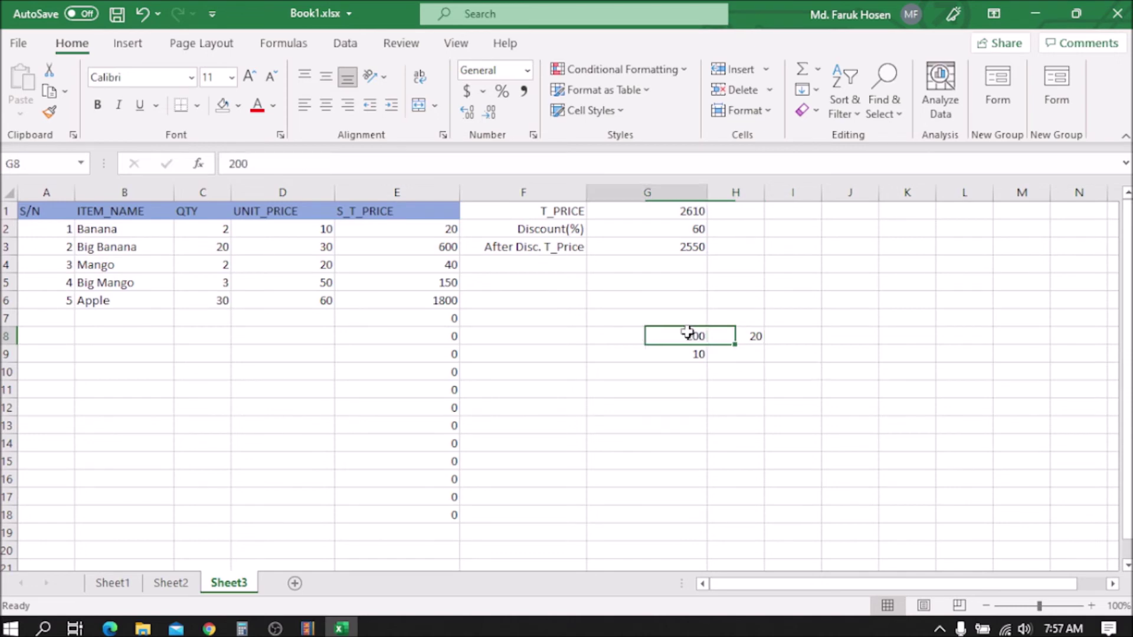
shift+click(751, 352)
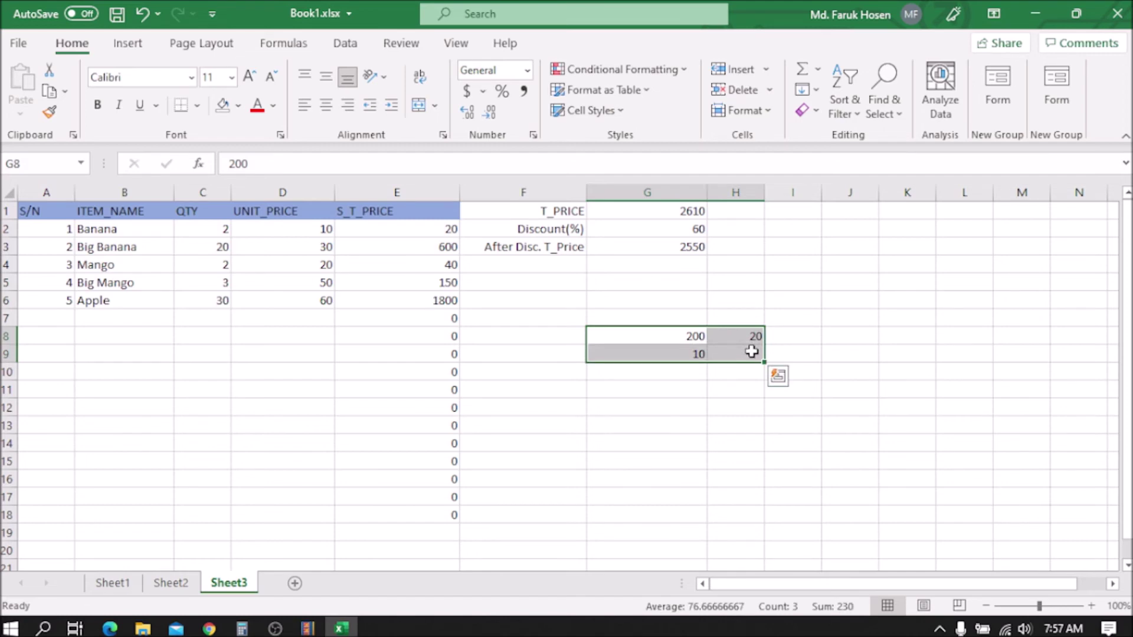
key(Delete)
- Change the after-discount formula in G3 to subtract a percentage of the total price: =SUM(G1-(G1*60/100))
click(688, 247)
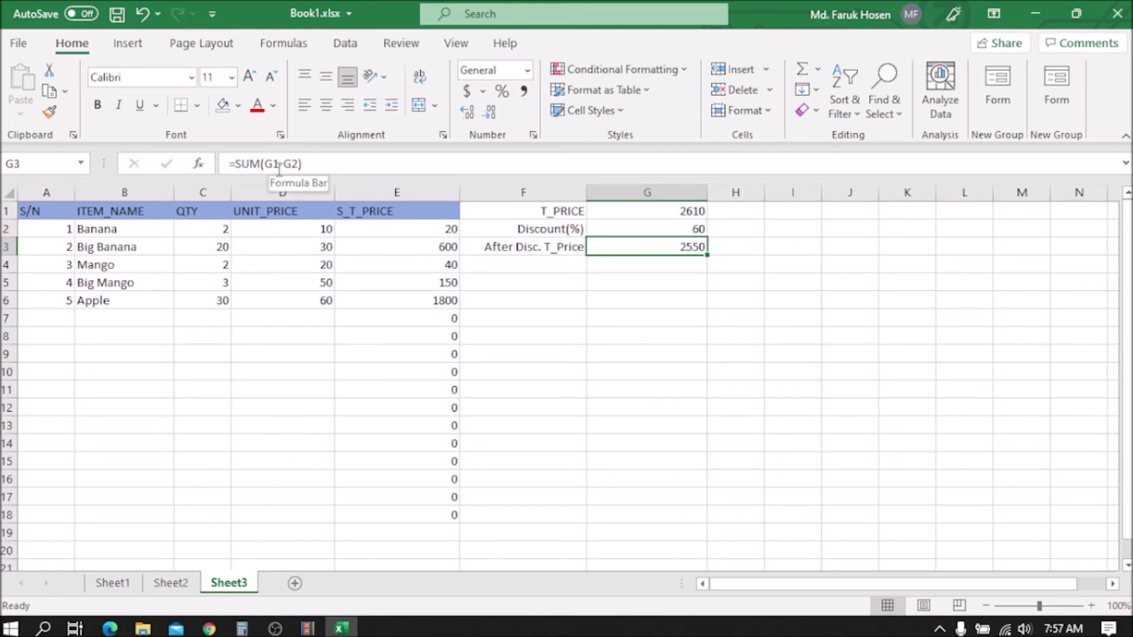
click(280, 163)
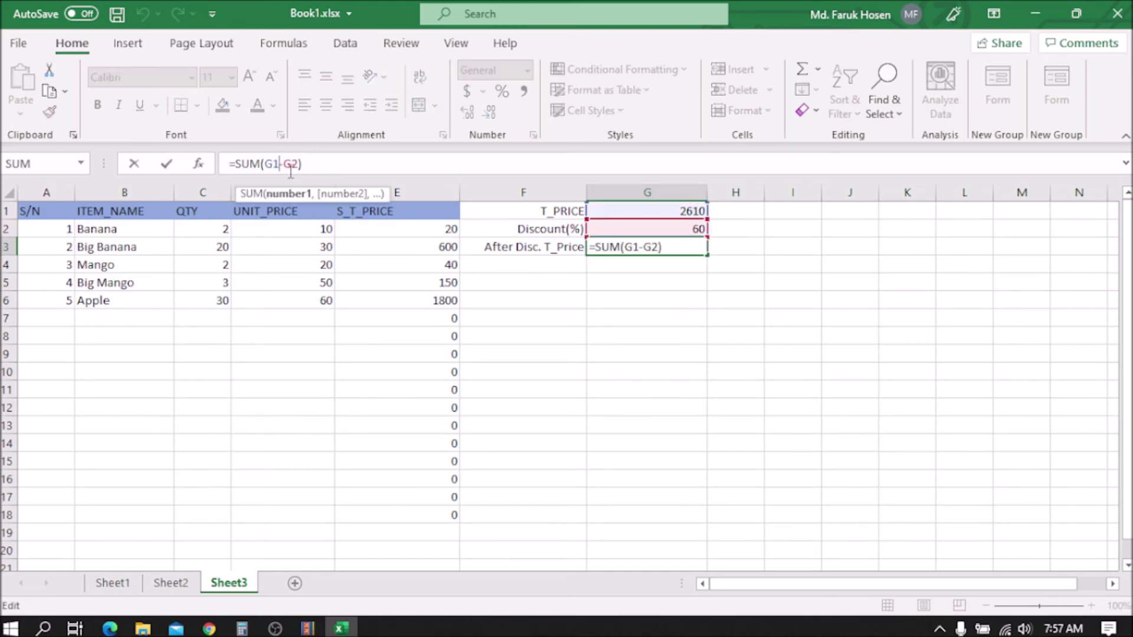
click(284, 162)
text(()
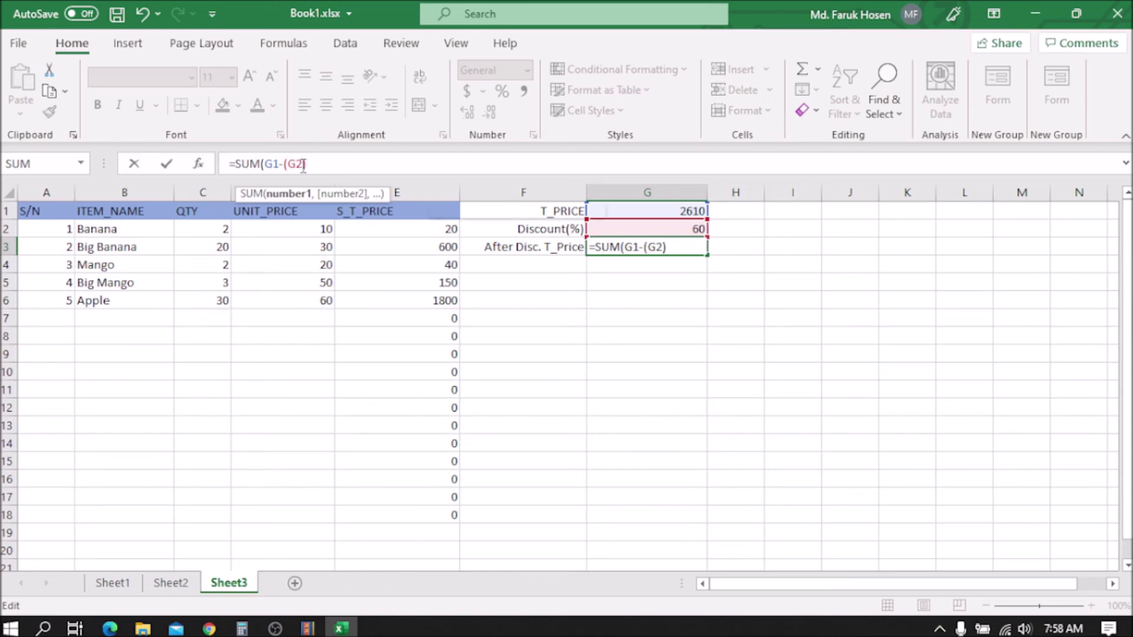
key(BackSpace)
text(1)
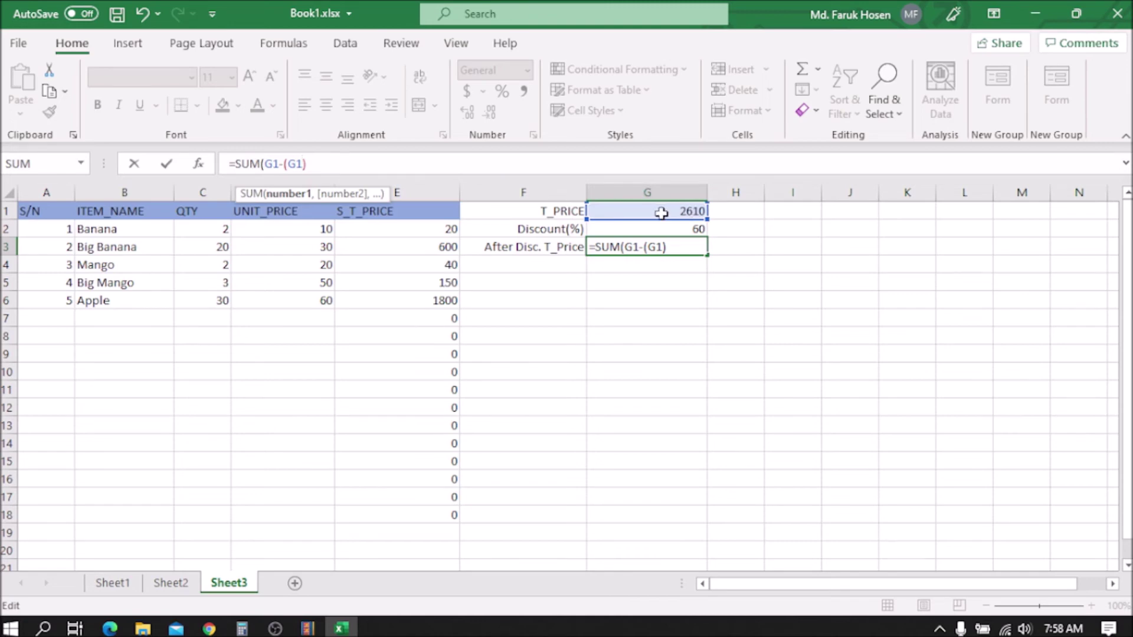
text(-)
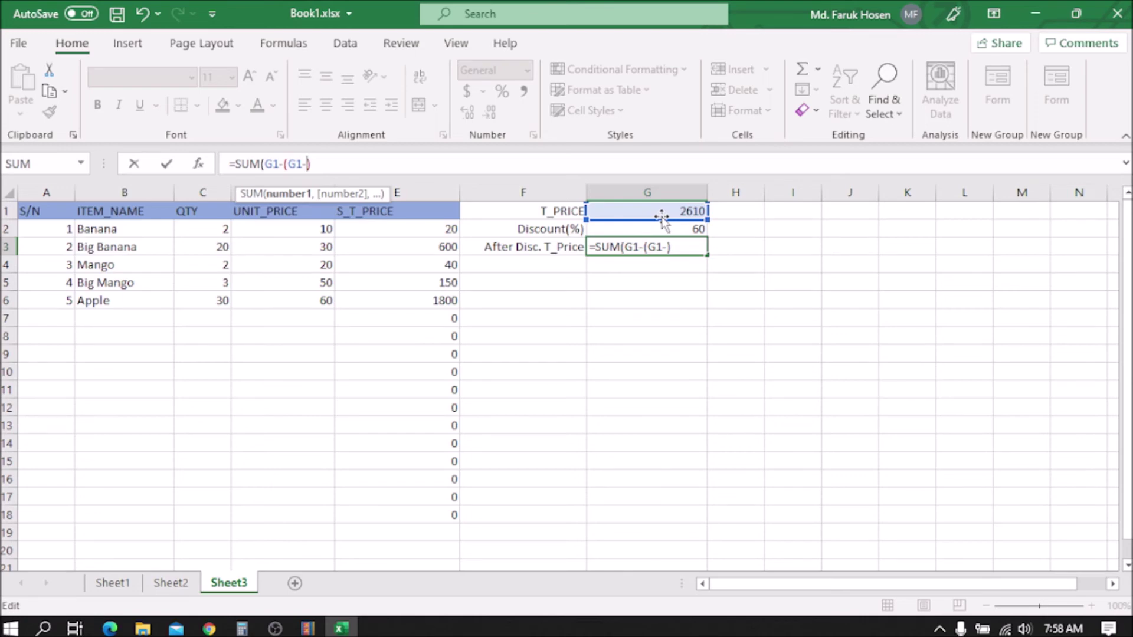
key(BackSpace)
text(*60/)
text(100)
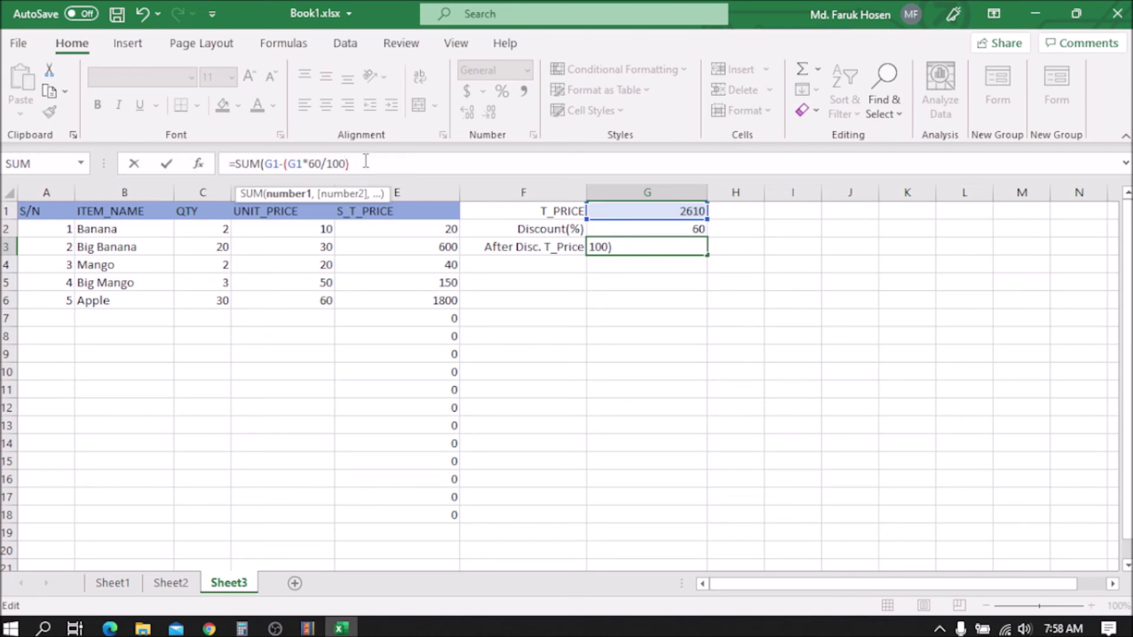
text())
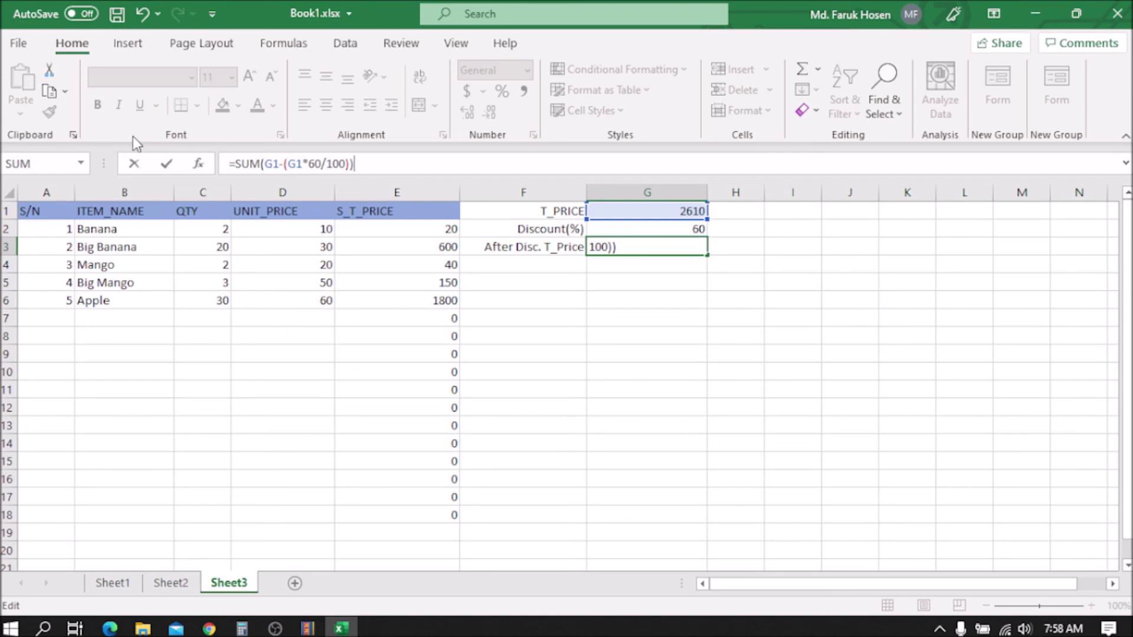
click(167, 165)
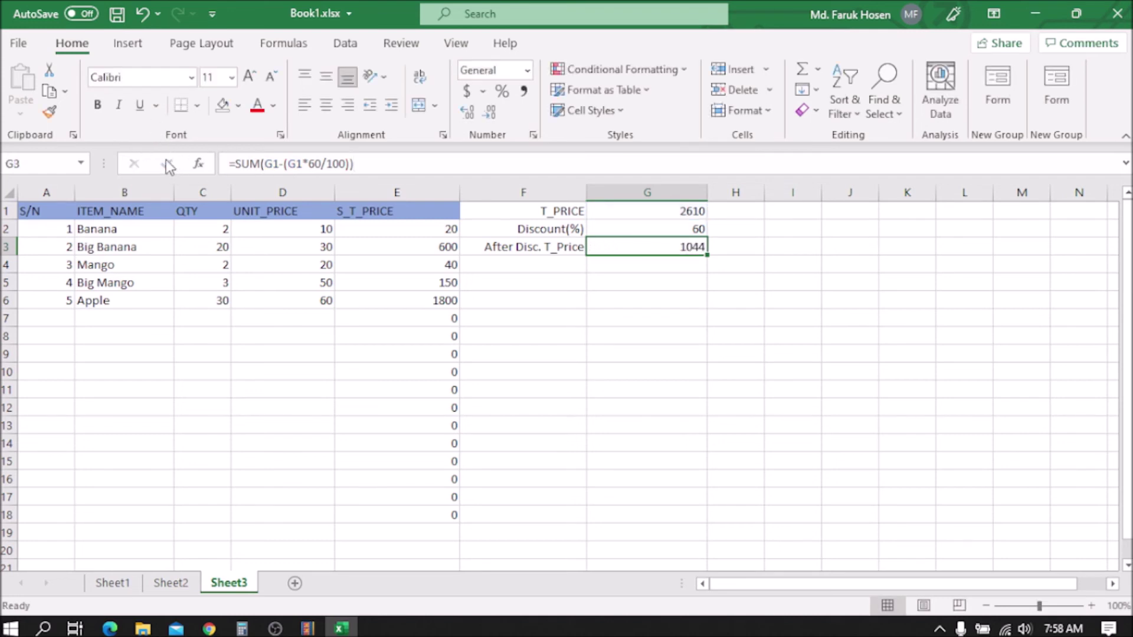
- Compare the discount in G2 with the after-discount formula in G3, and set the discount percentage to 20
click(668, 292)
click(700, 229)
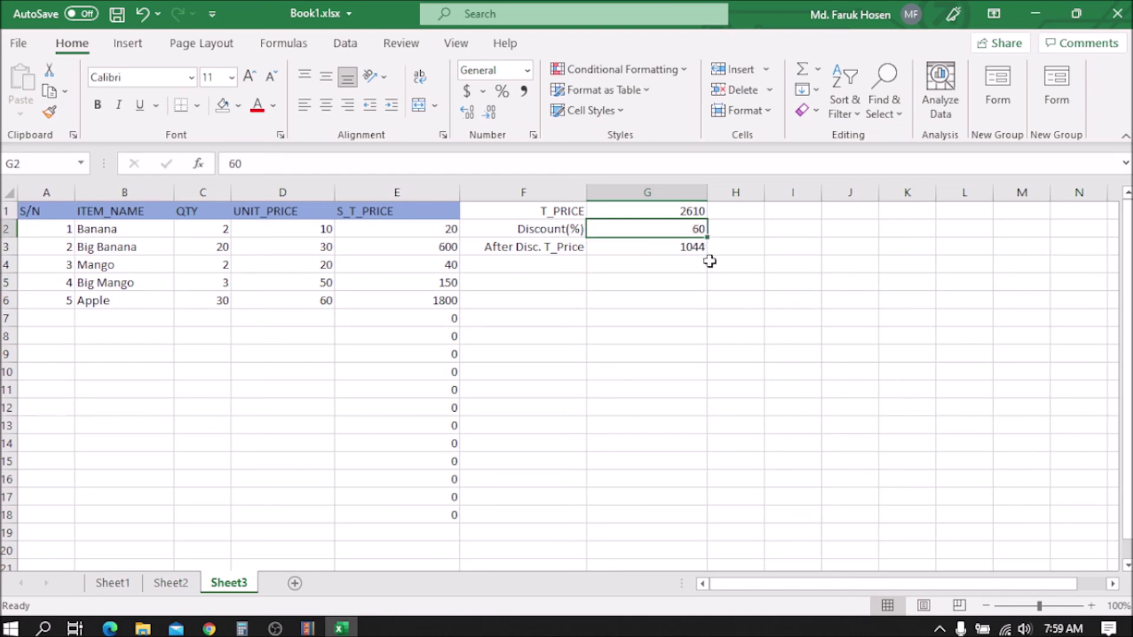
click(700, 251)
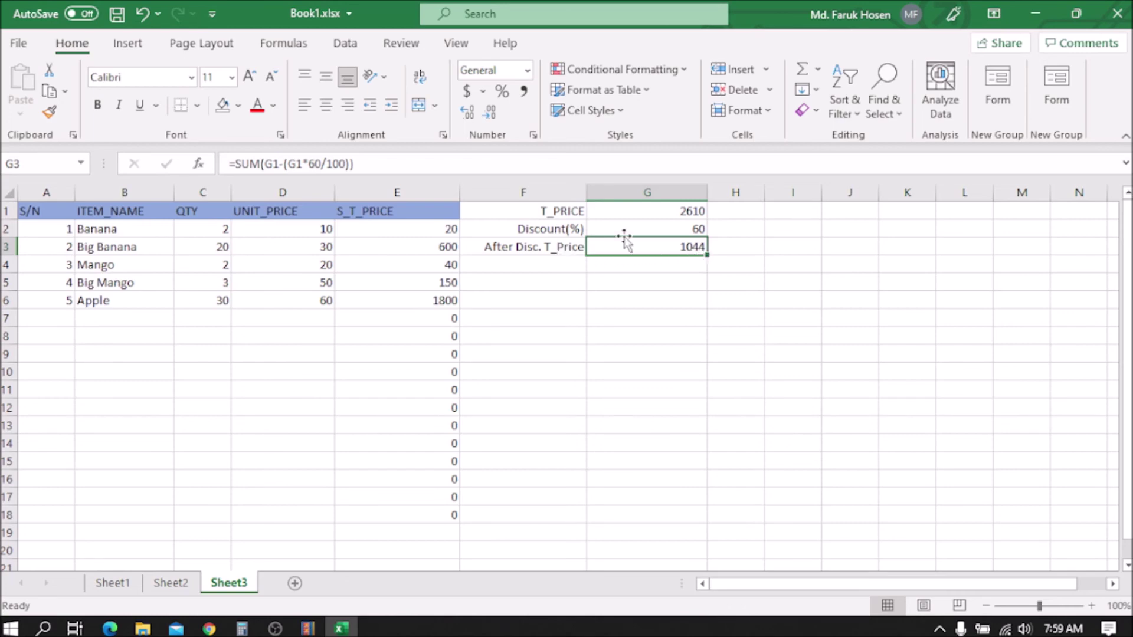
click(689, 229)
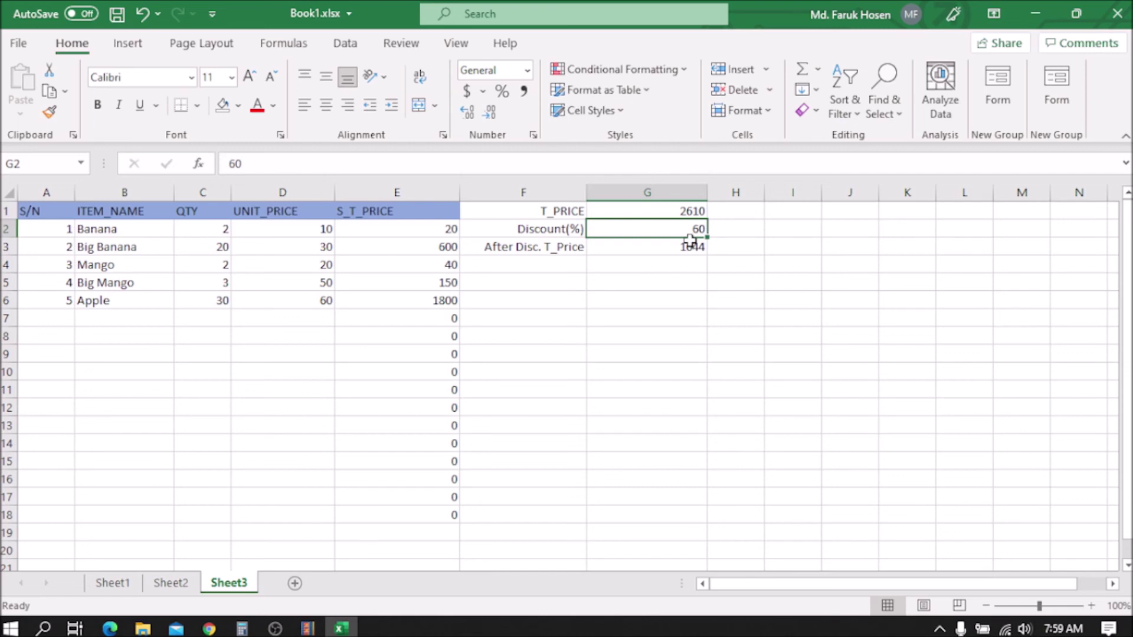
text(20)
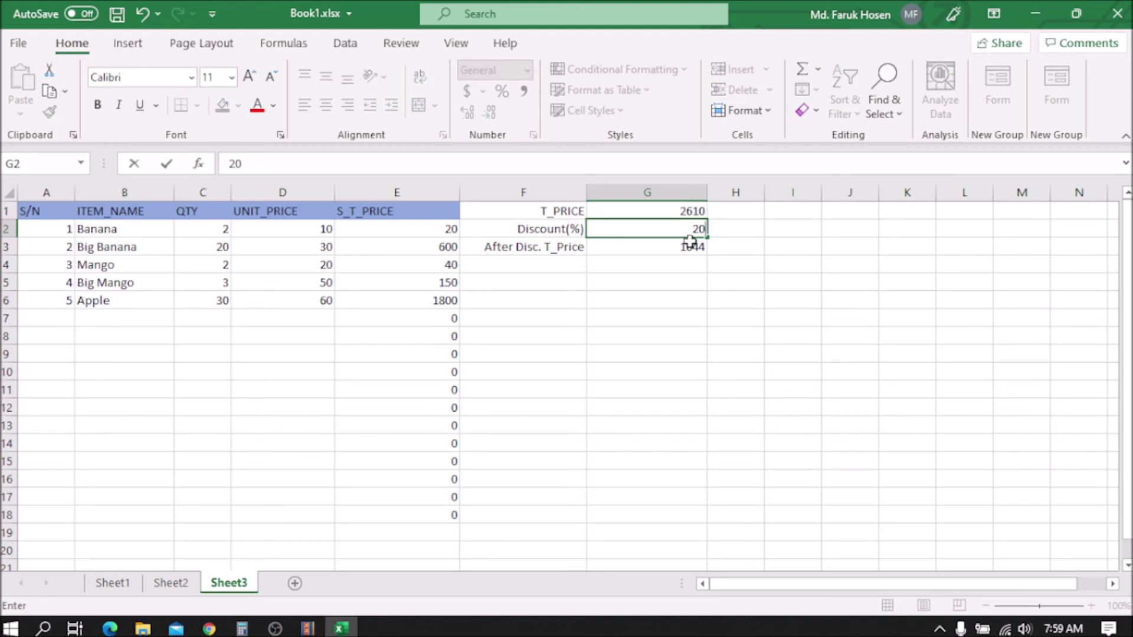
click(676, 304)
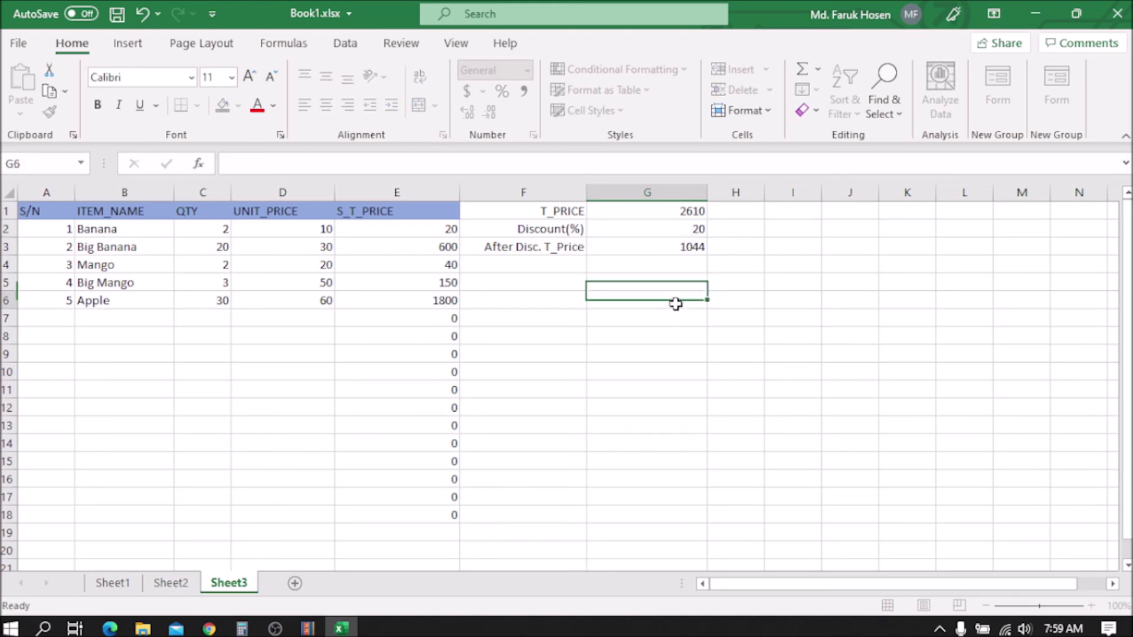
click(697, 230)
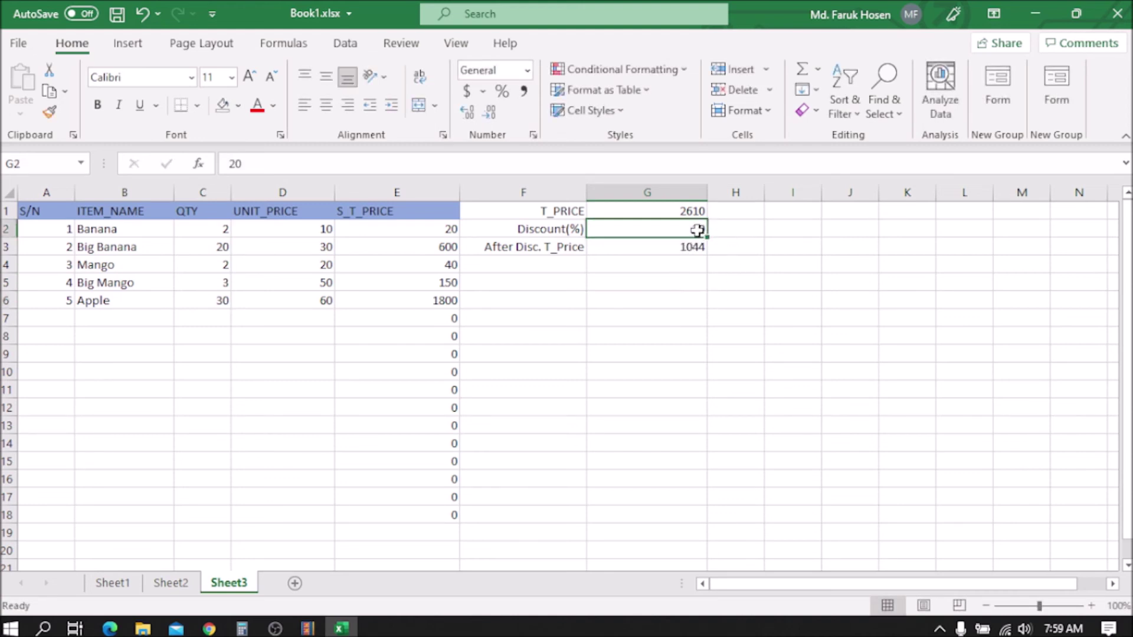
click(688, 247)
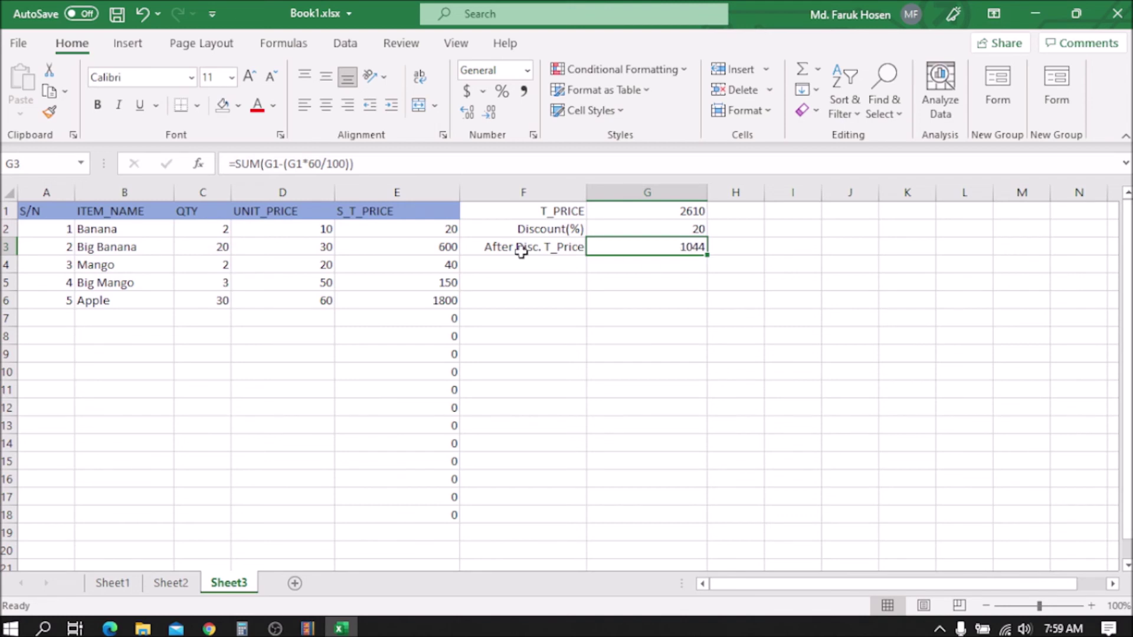
click(326, 164)
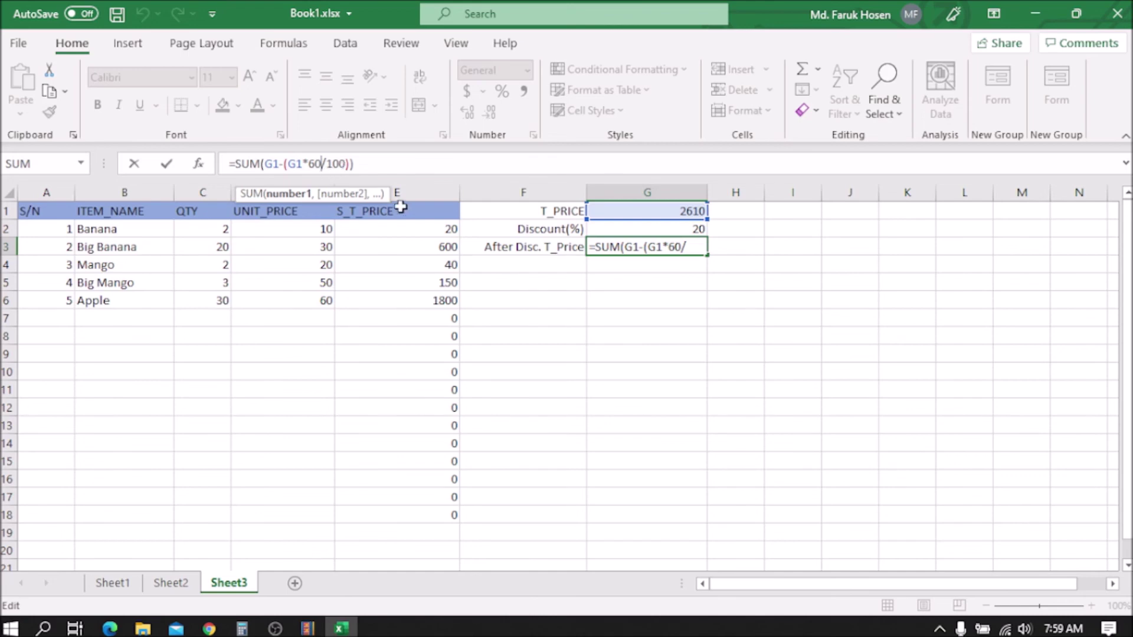
shift+click(674, 230)
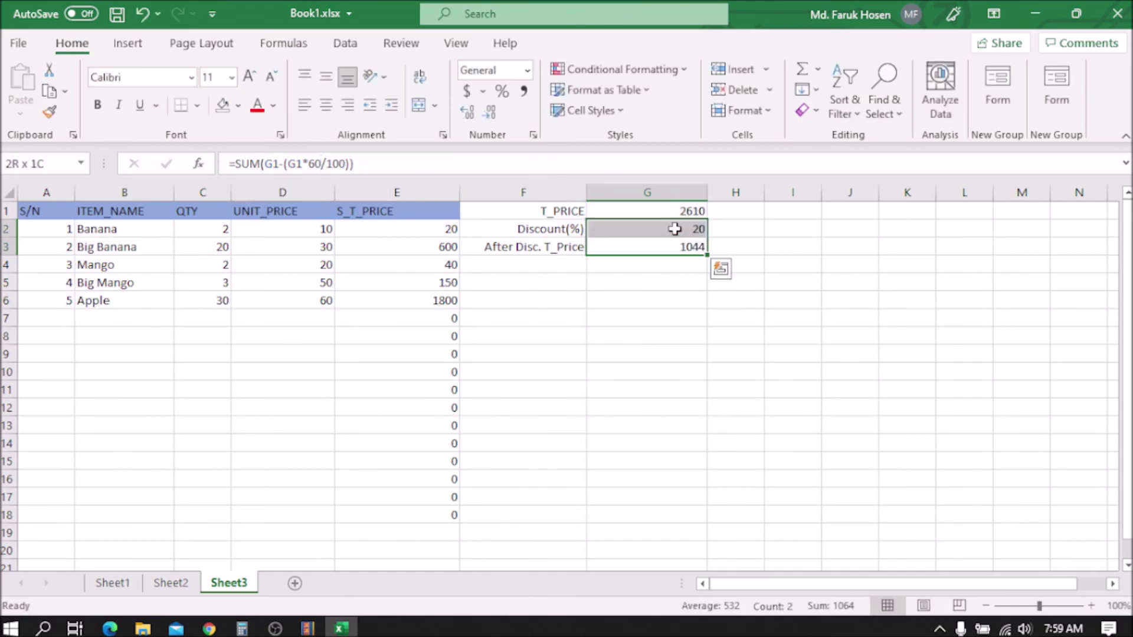
click(682, 264)
click(674, 230)
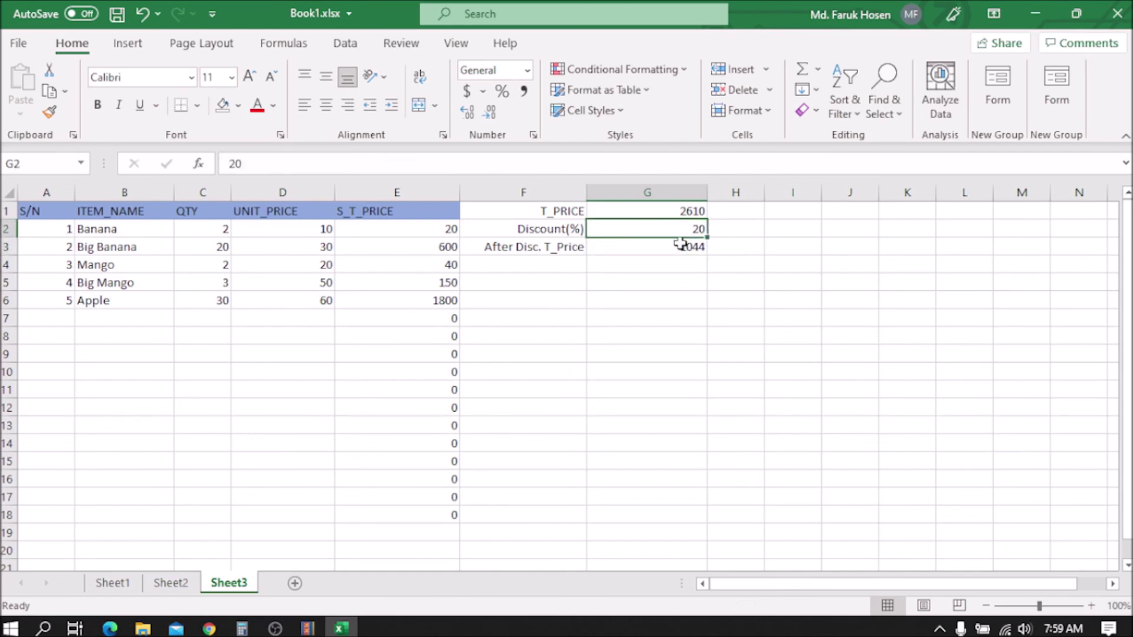
- Replace the fixed rate in the G3 formula with a reference to the discount cell, making it =SUM(G1-(G1*G2/100))
click(680, 246)
click(323, 165)
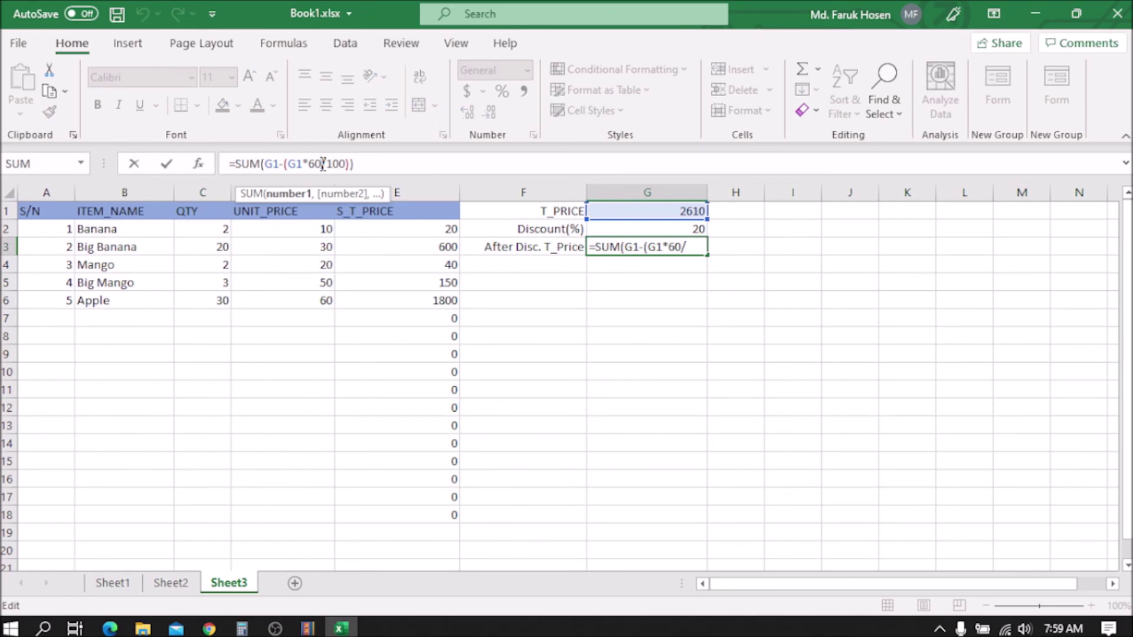
key(BackSpace)
key(BackSpace)
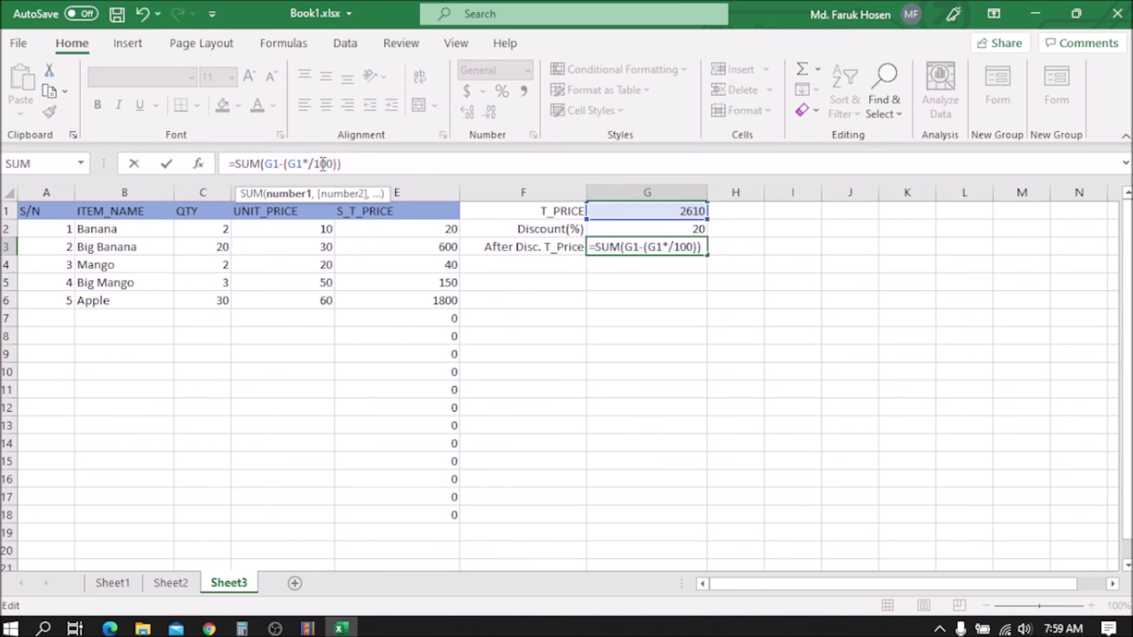
text(G2)
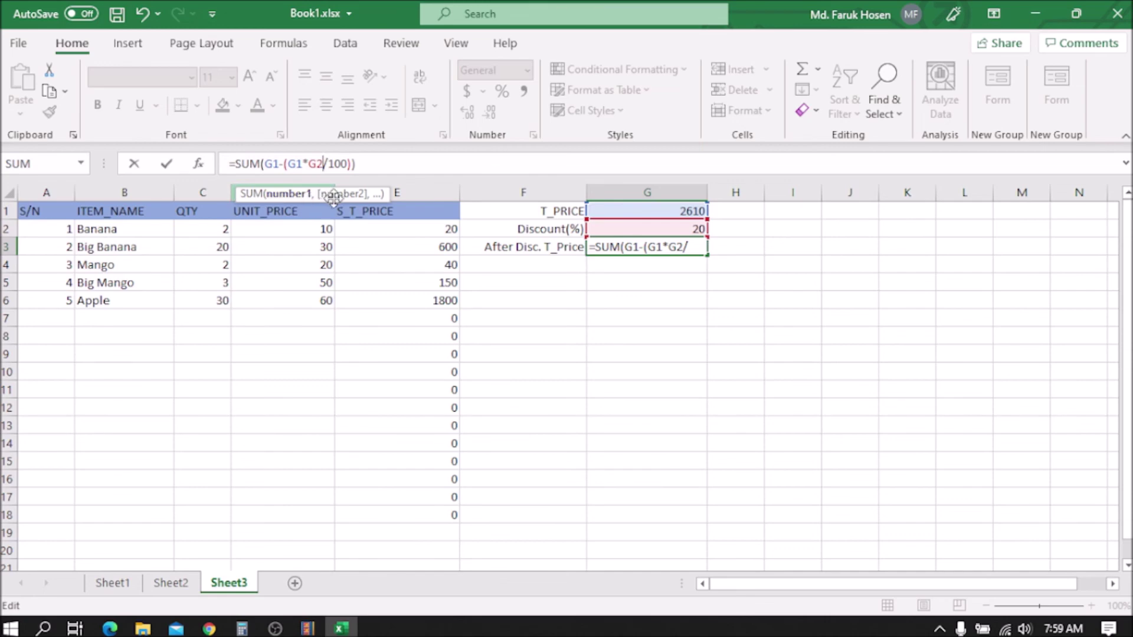
click(166, 163)
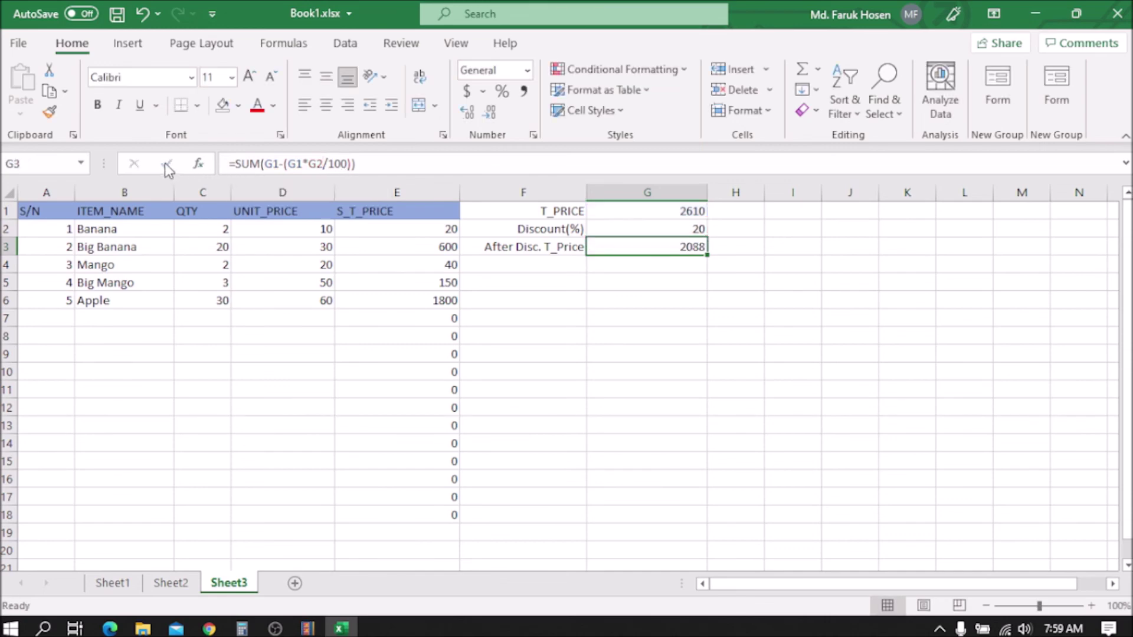
click(629, 298)
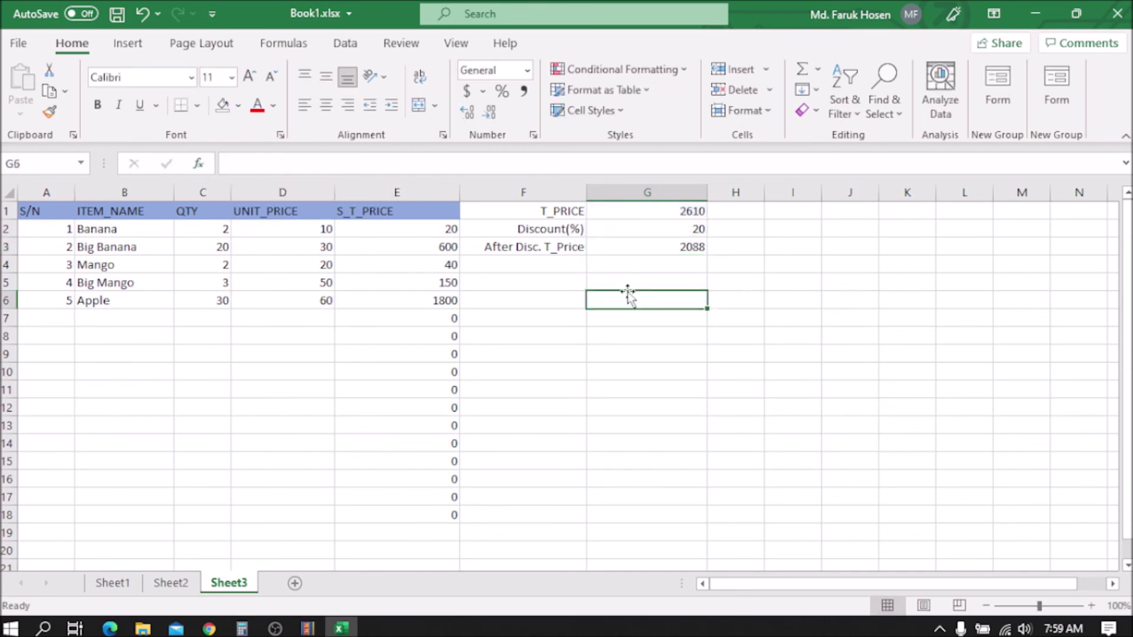
- Add a sixth item in row 7 of the table: S/N 6, Big Apple, quantity 2, unit price 50
click(679, 249)
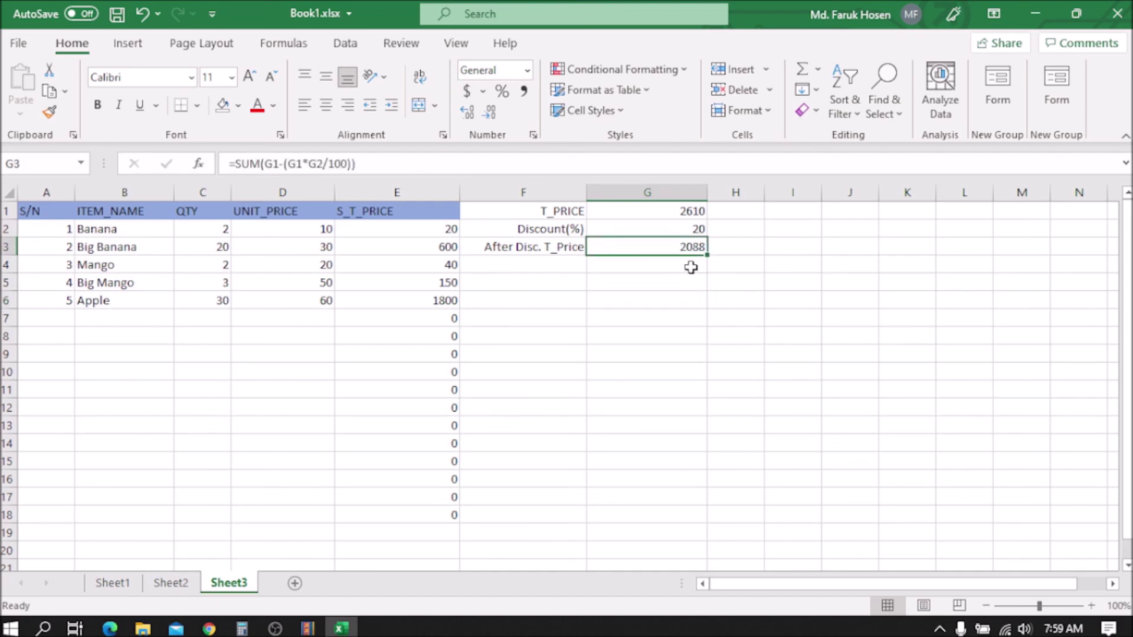
click(70, 327)
text(6)
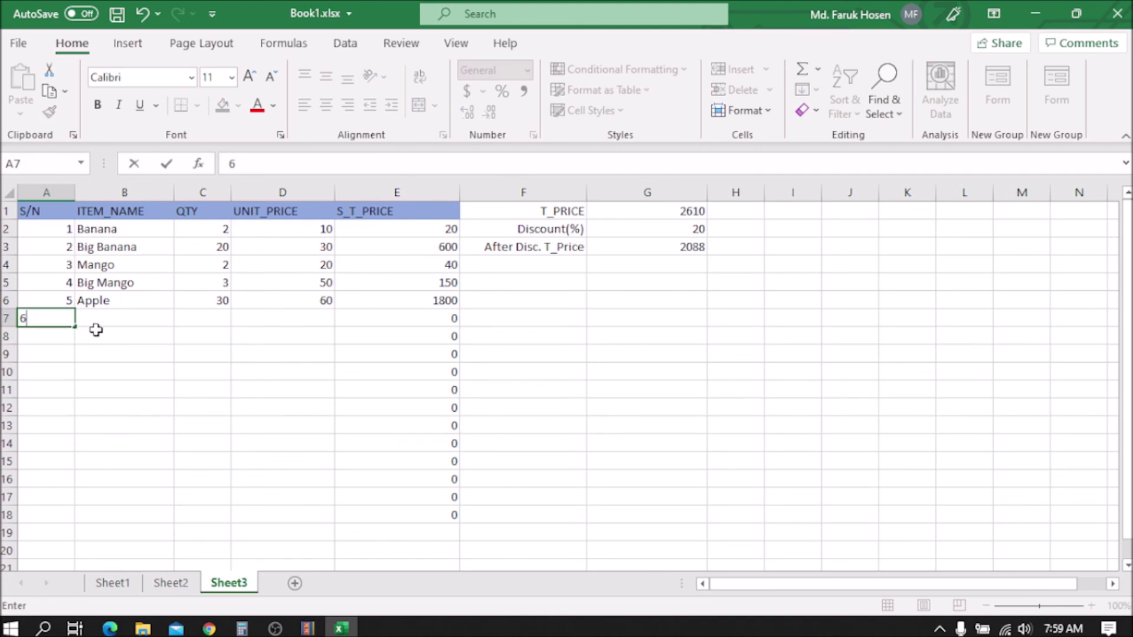
click(126, 314)
text(Big Apple)
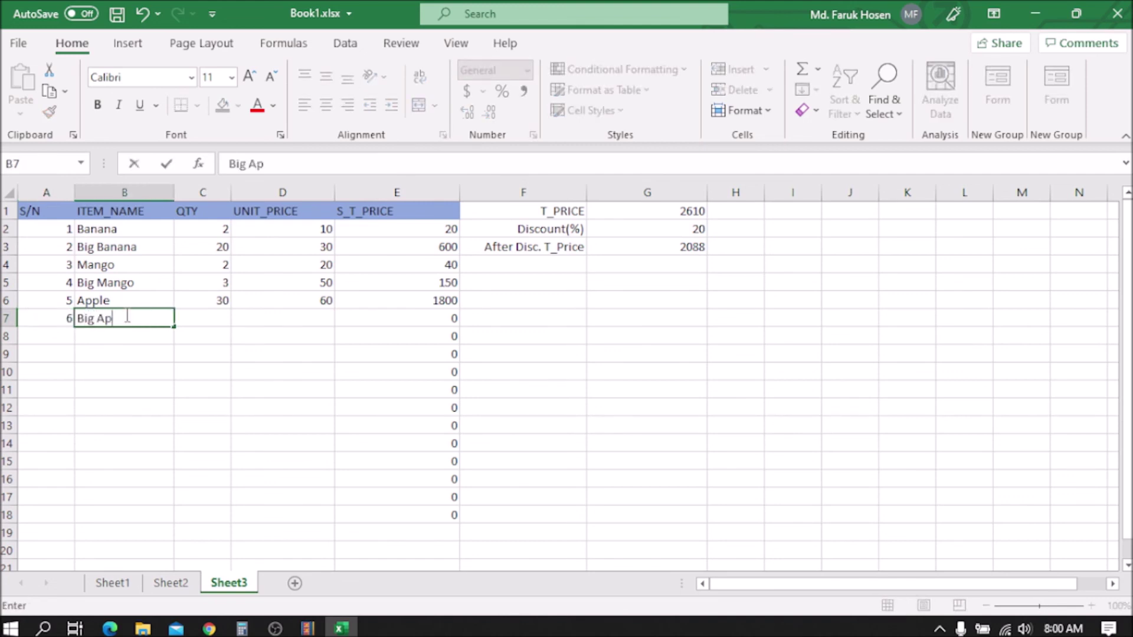
click(213, 317)
text(2)
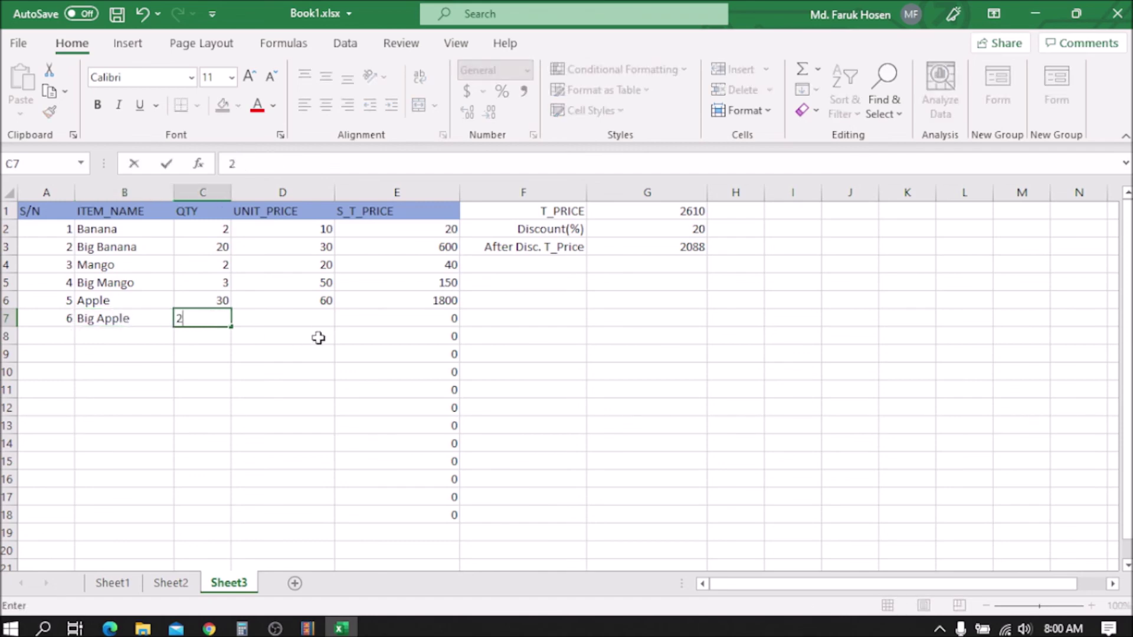
click(320, 318)
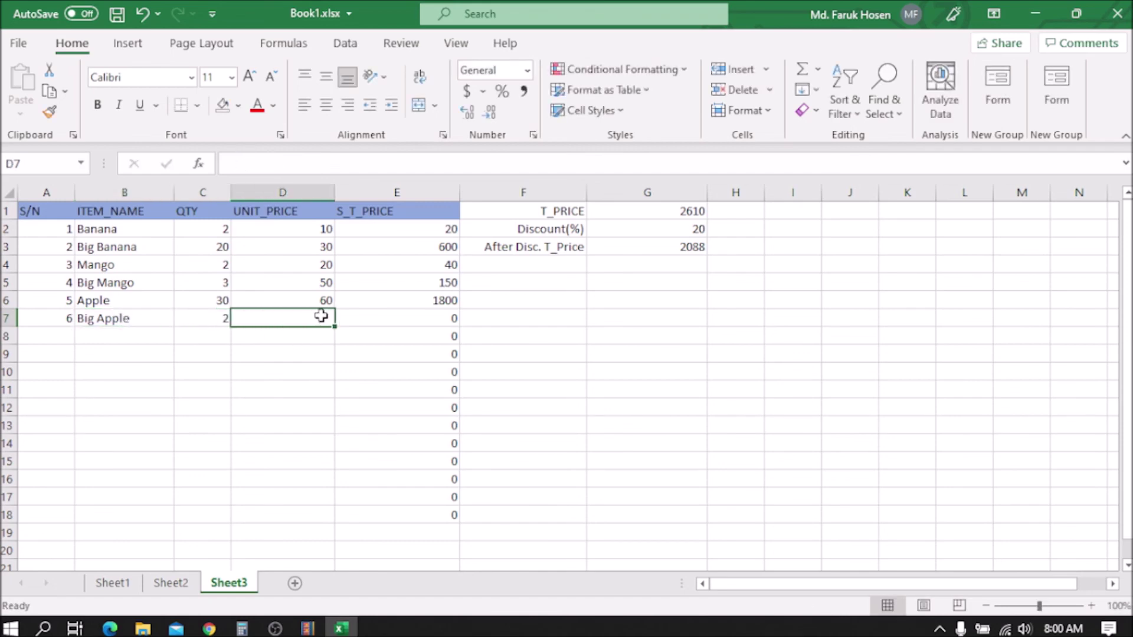
text(50)
click(304, 347)
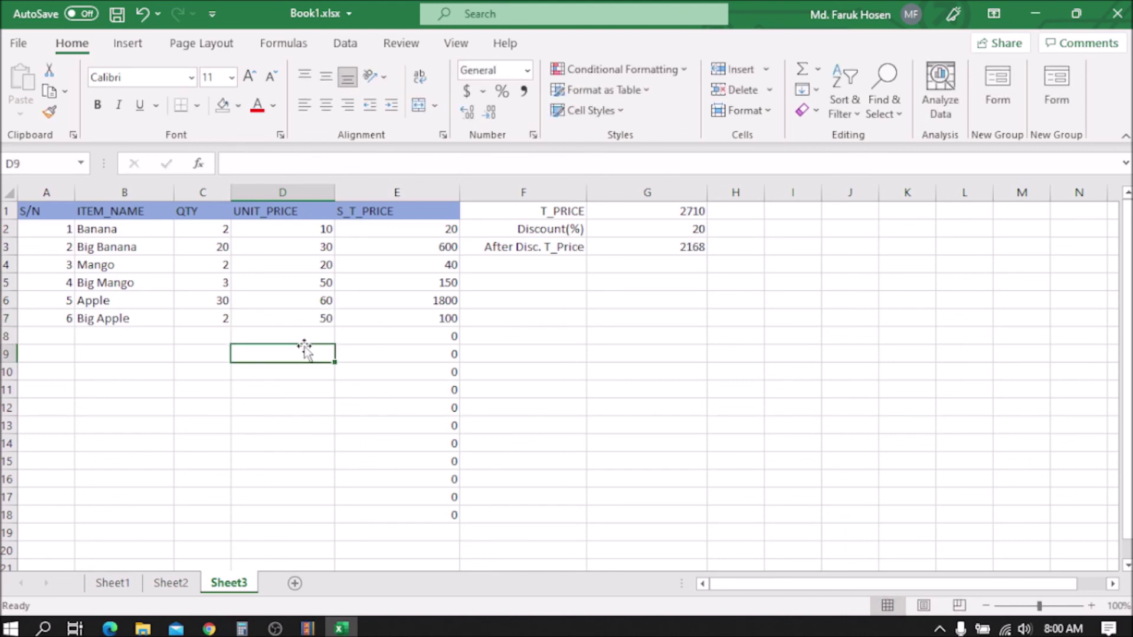
- Set the discount percentage in G2 to 7
click(697, 231)
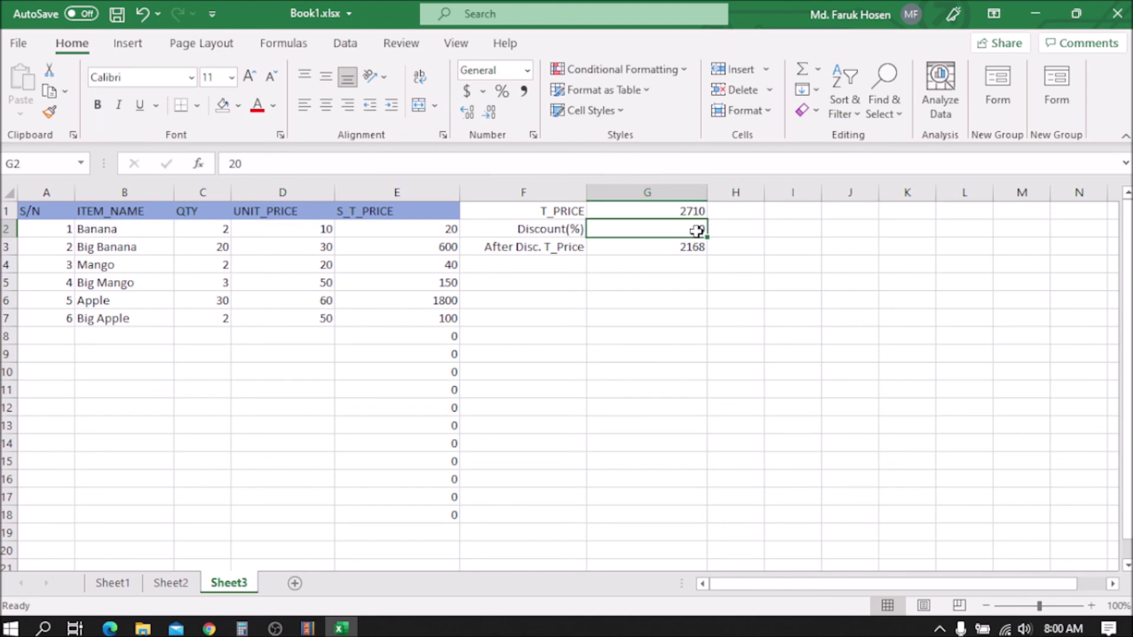
text(7)
click(648, 387)
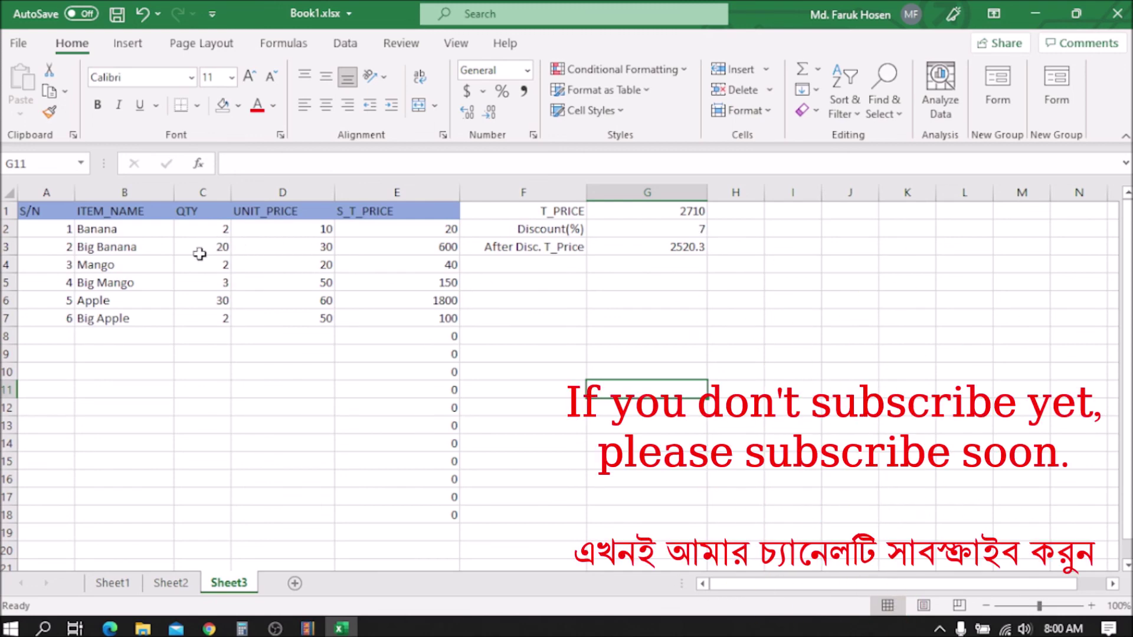
- Review the item entries, their subtotals, the total price in G1, the discount and the after-discount formula in G3
click(171, 236)
click(324, 319)
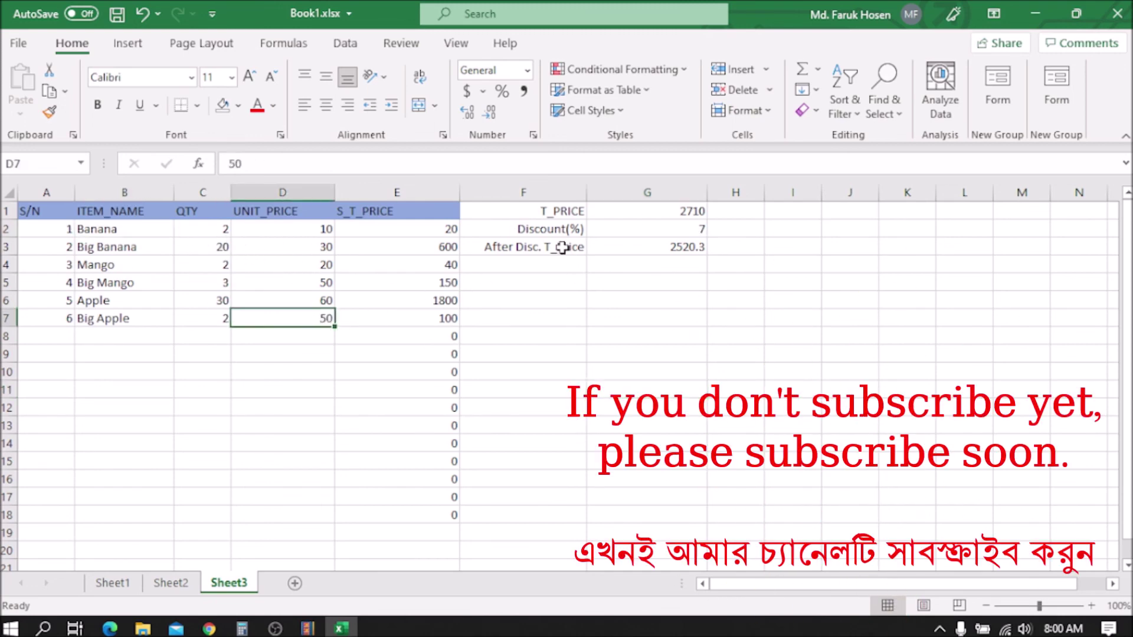
click(665, 246)
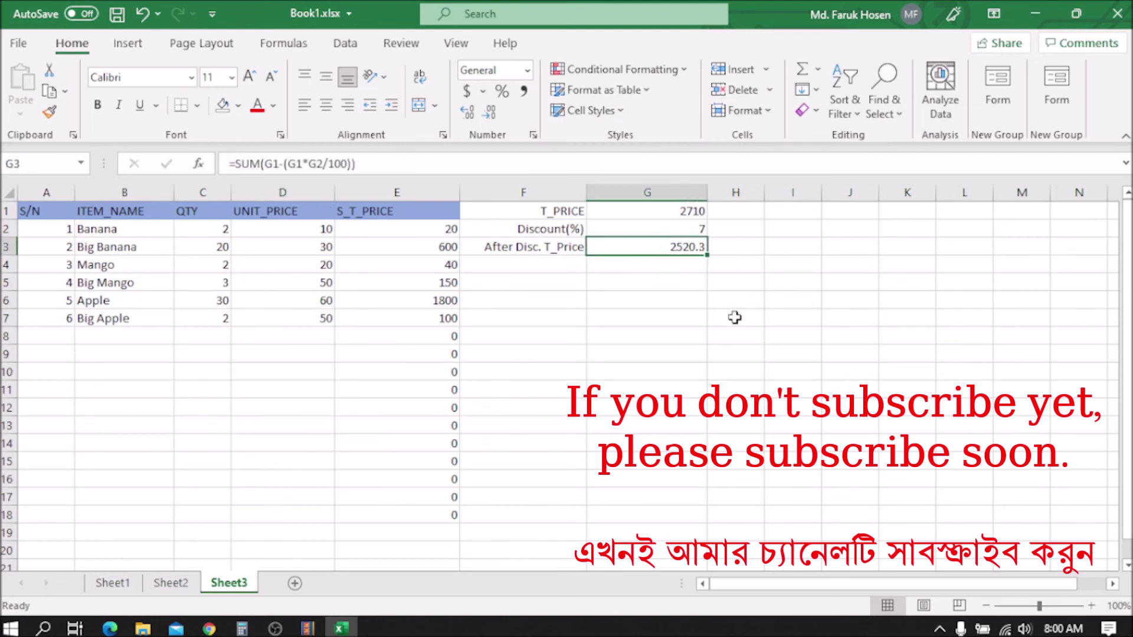
click(679, 210)
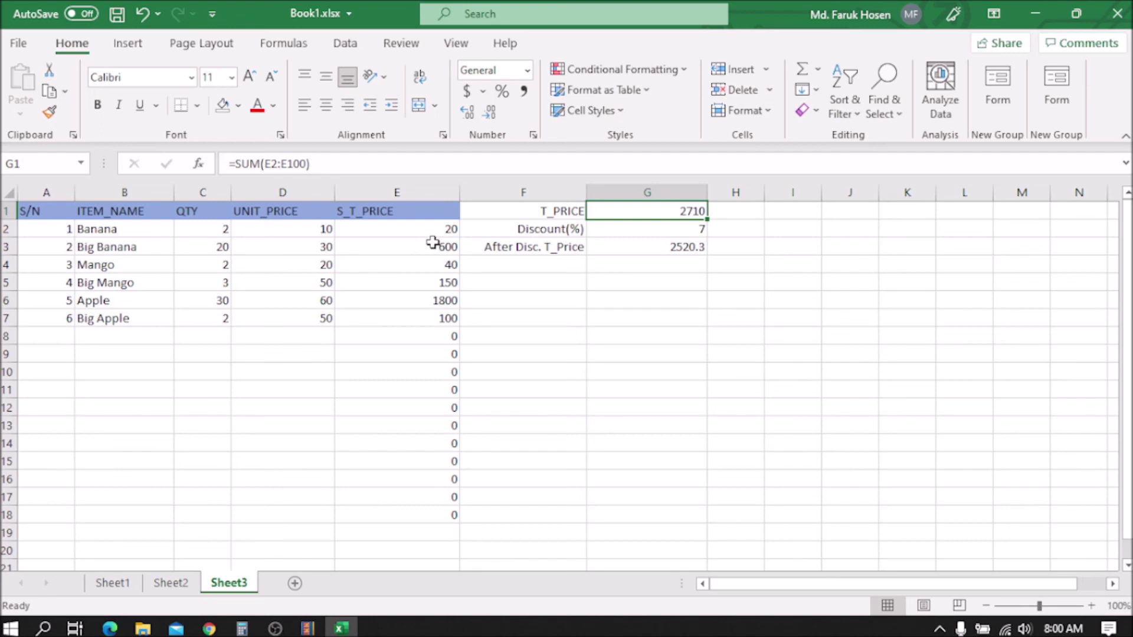
click(431, 234)
click(451, 317)
click(675, 209)
click(699, 232)
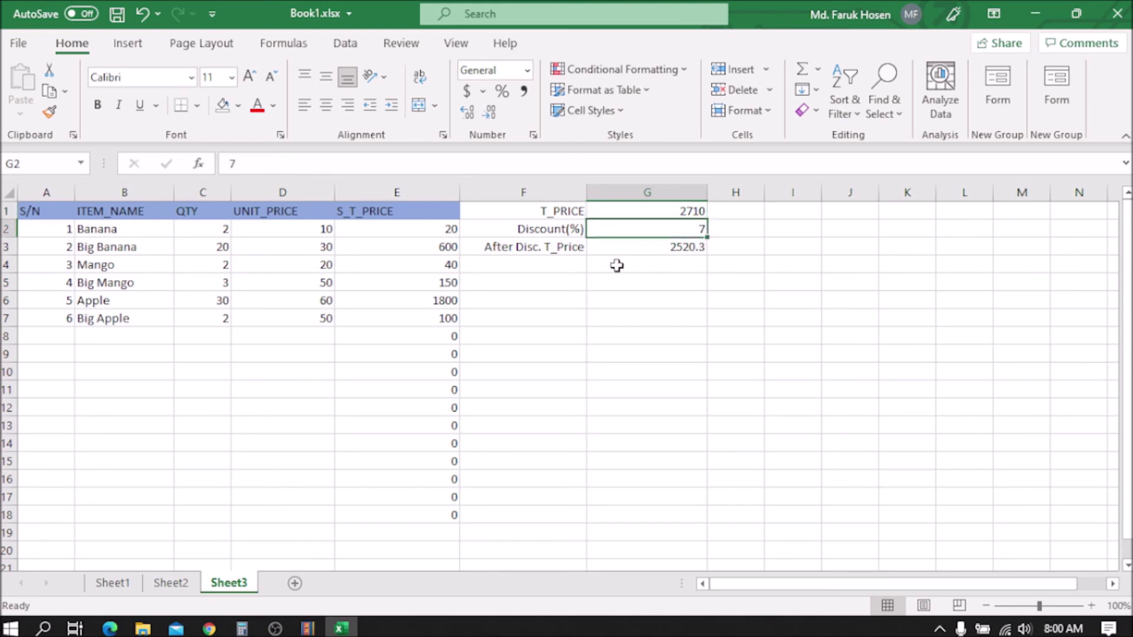
click(673, 251)
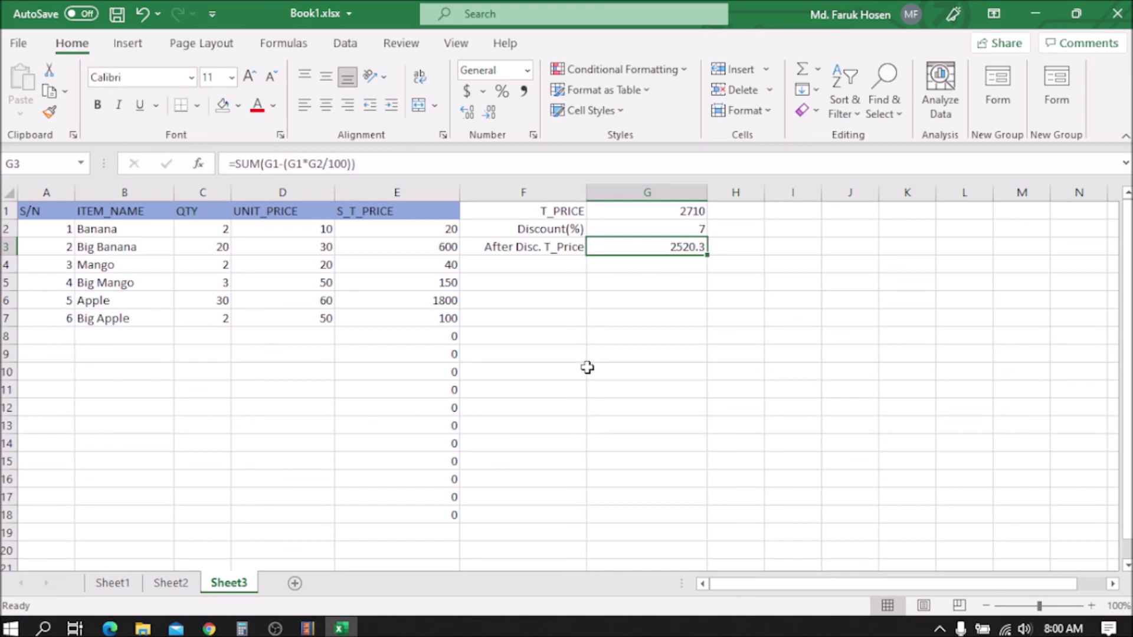
click(307, 357)
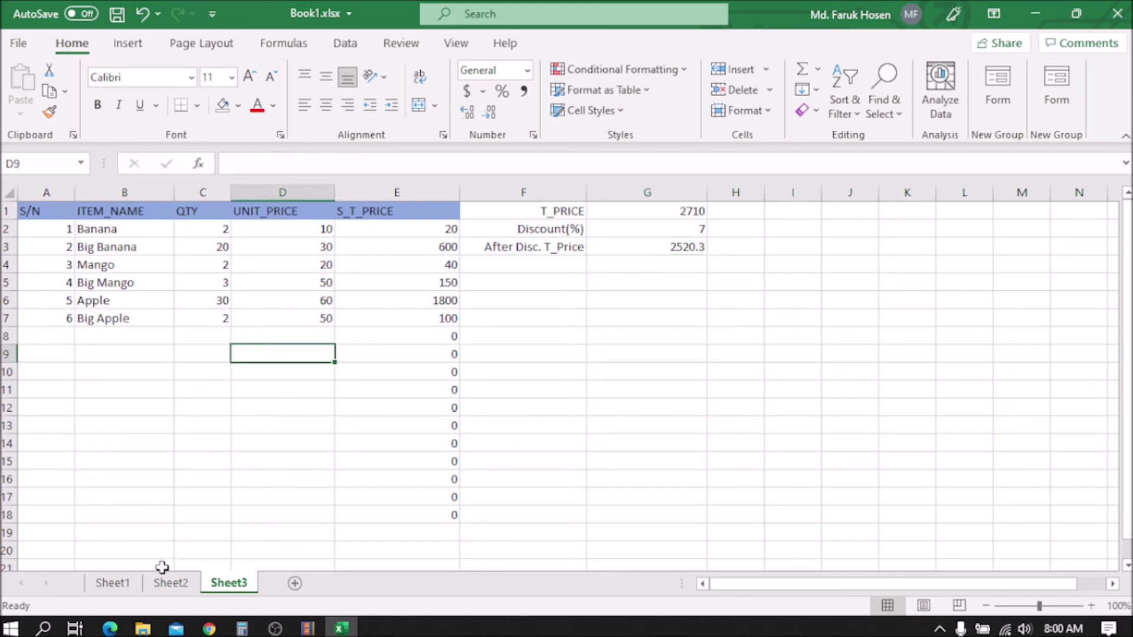
- Open Sheet2 and examine the per-item total formula in E2 and the subtotal formula in G2
click(170, 583)
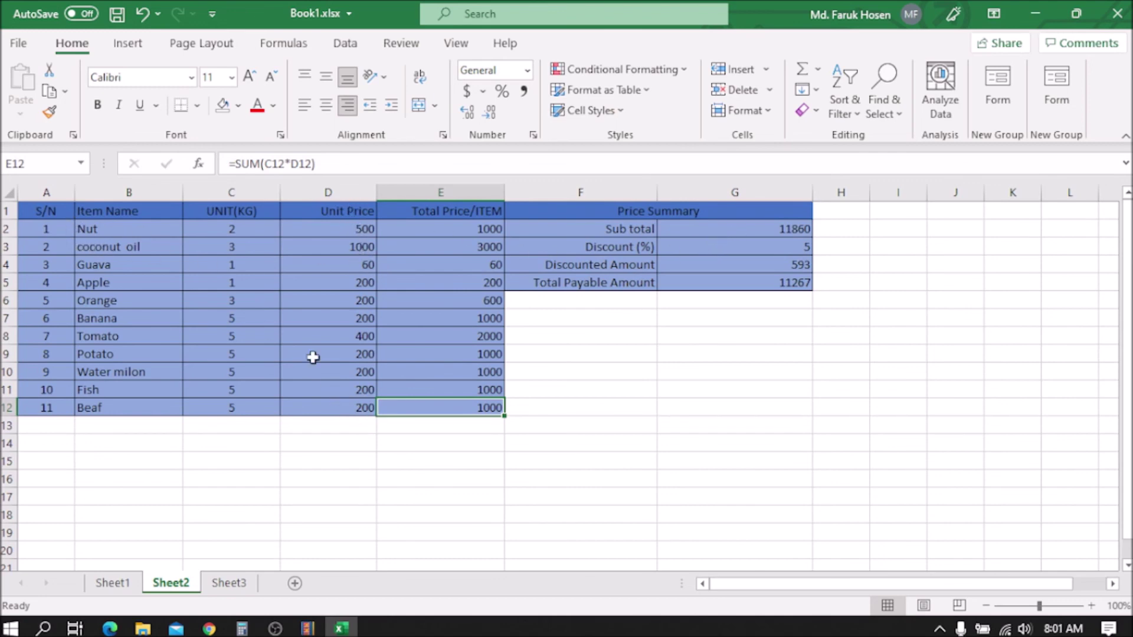
click(474, 232)
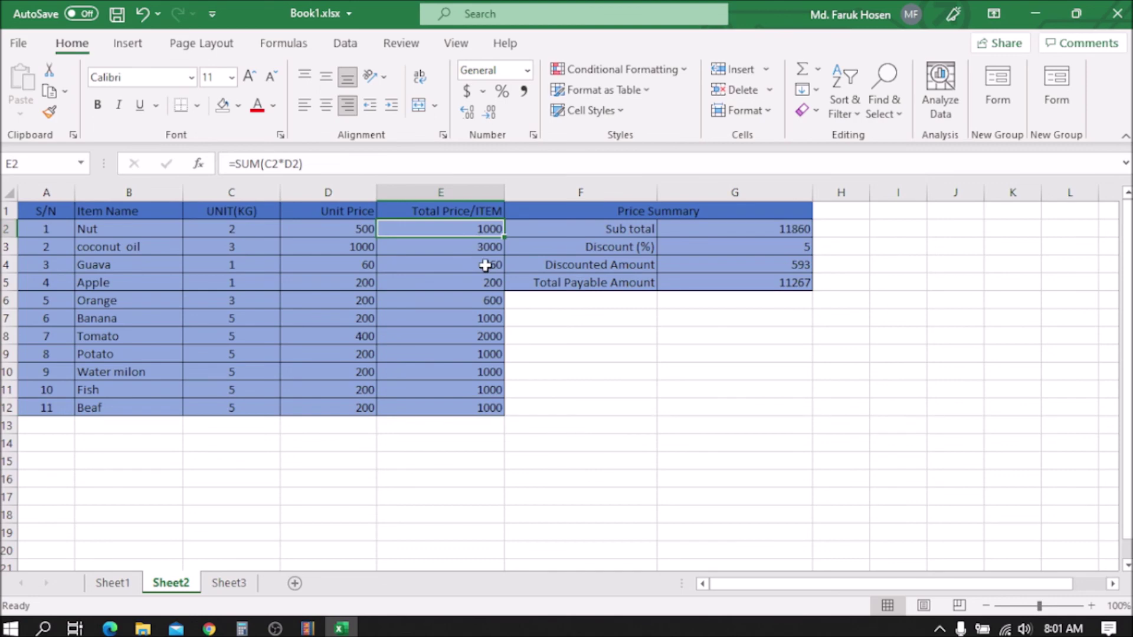
drag(324, 167, 180, 184)
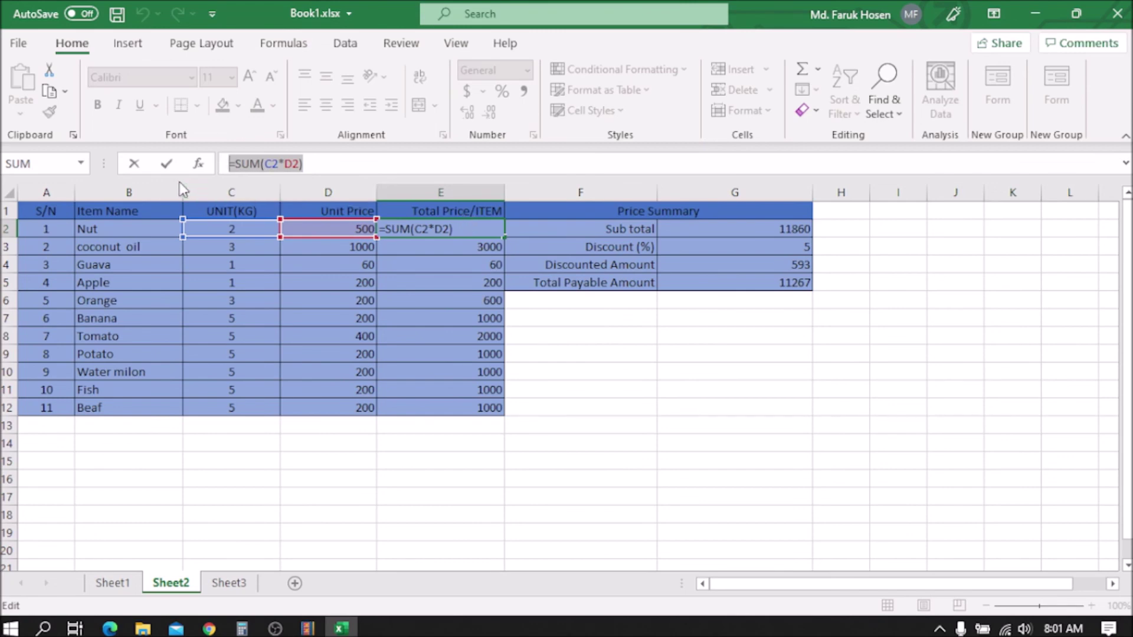
click(168, 167)
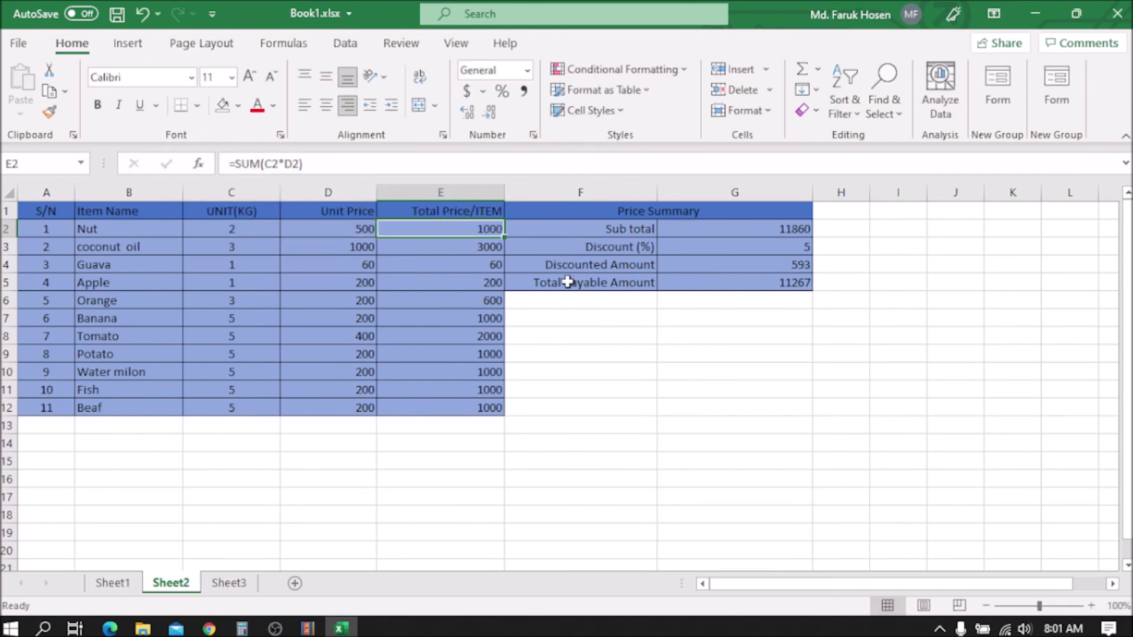
click(630, 231)
click(740, 230)
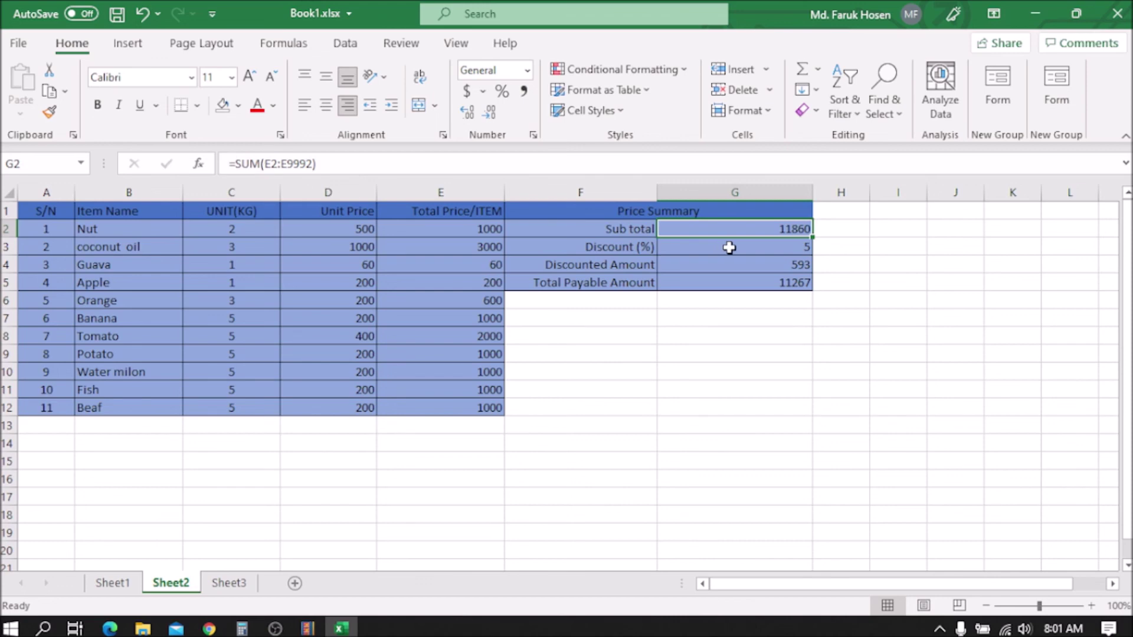
- Set the discount percentage in G3 of the Price Summary to 2
click(620, 246)
click(749, 248)
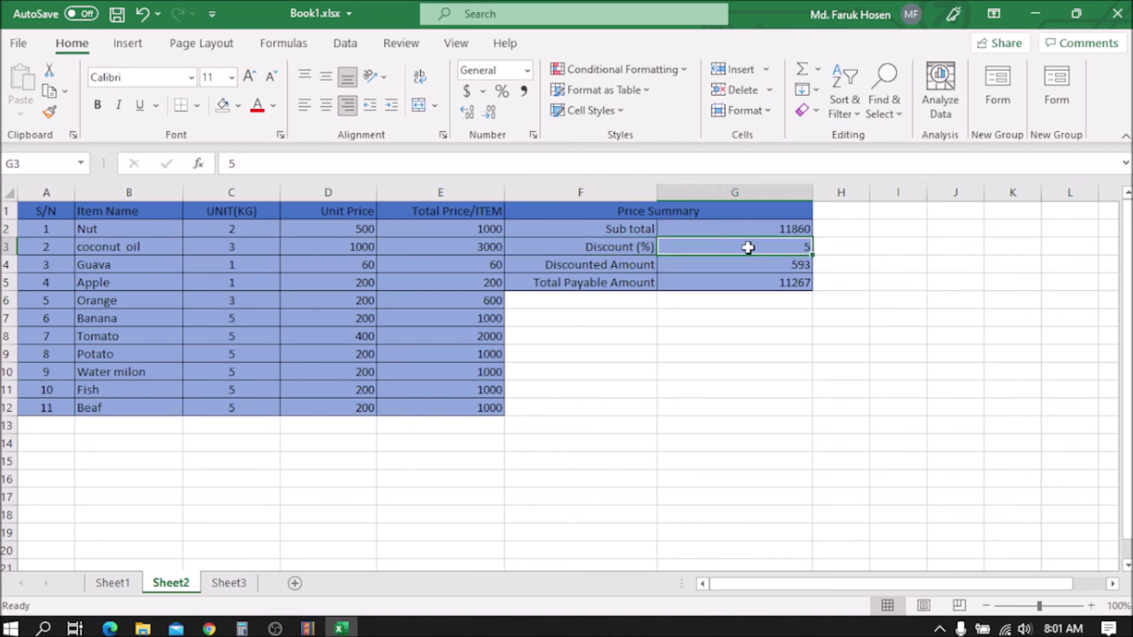
double_click(803, 247)
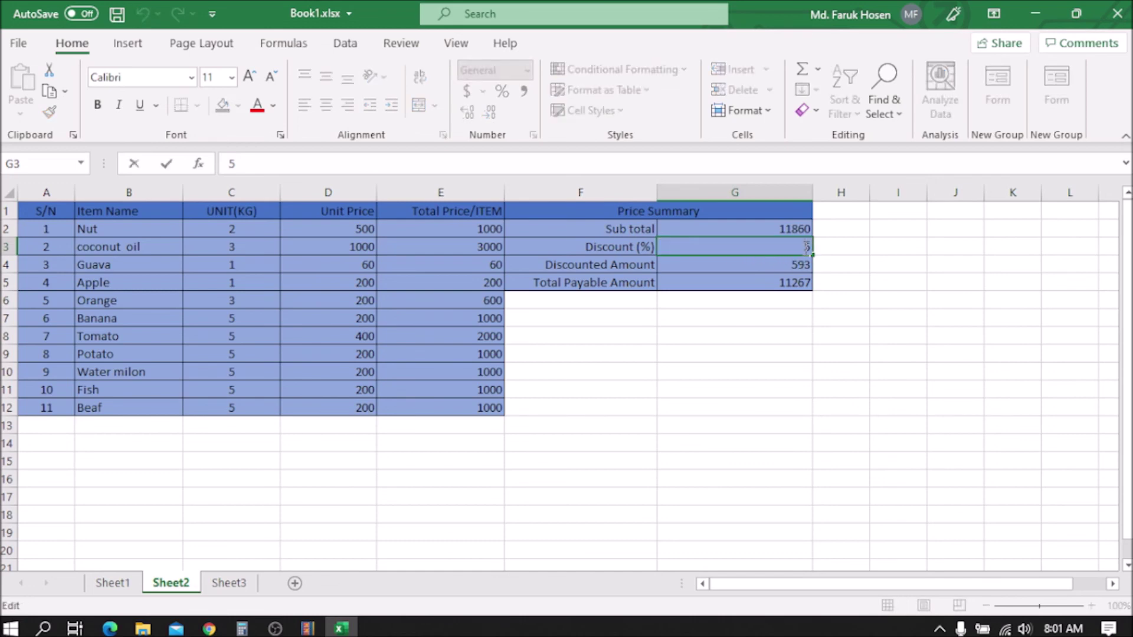
double_click(808, 246)
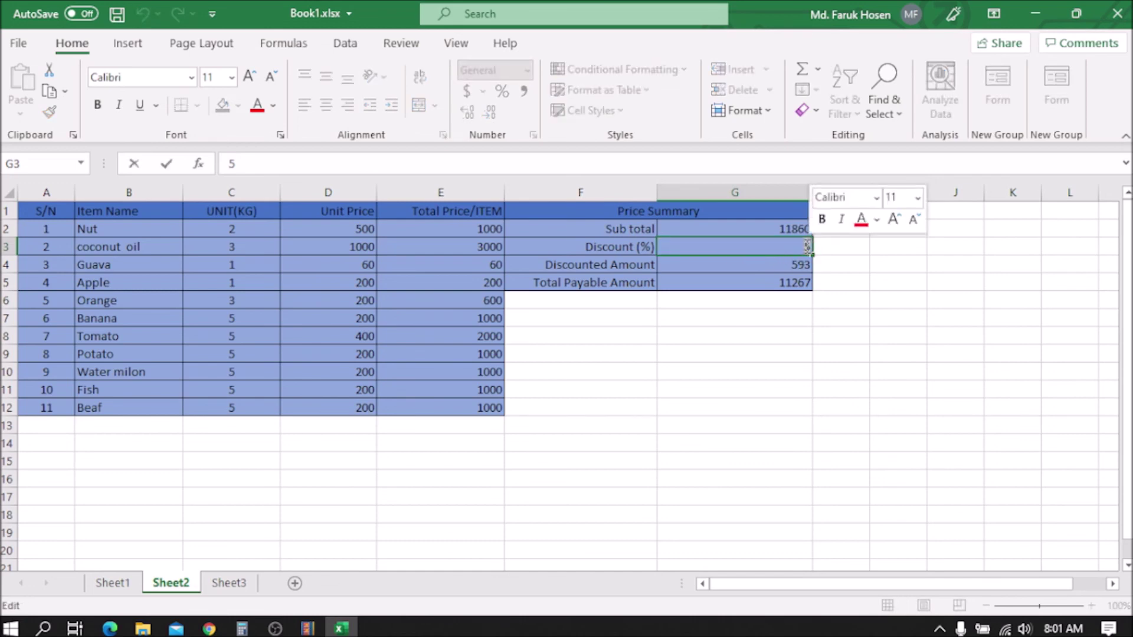
text(2)
click(751, 353)
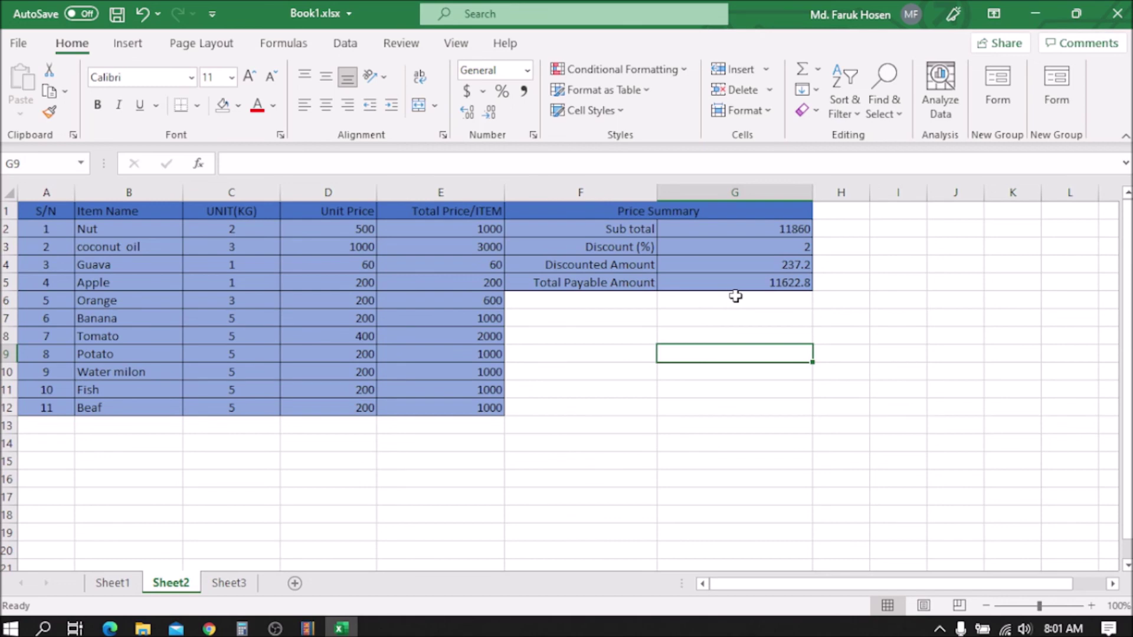
- Examine the Discounted Amount formula in G4 and the Total Payable Amount formula in G5
click(779, 270)
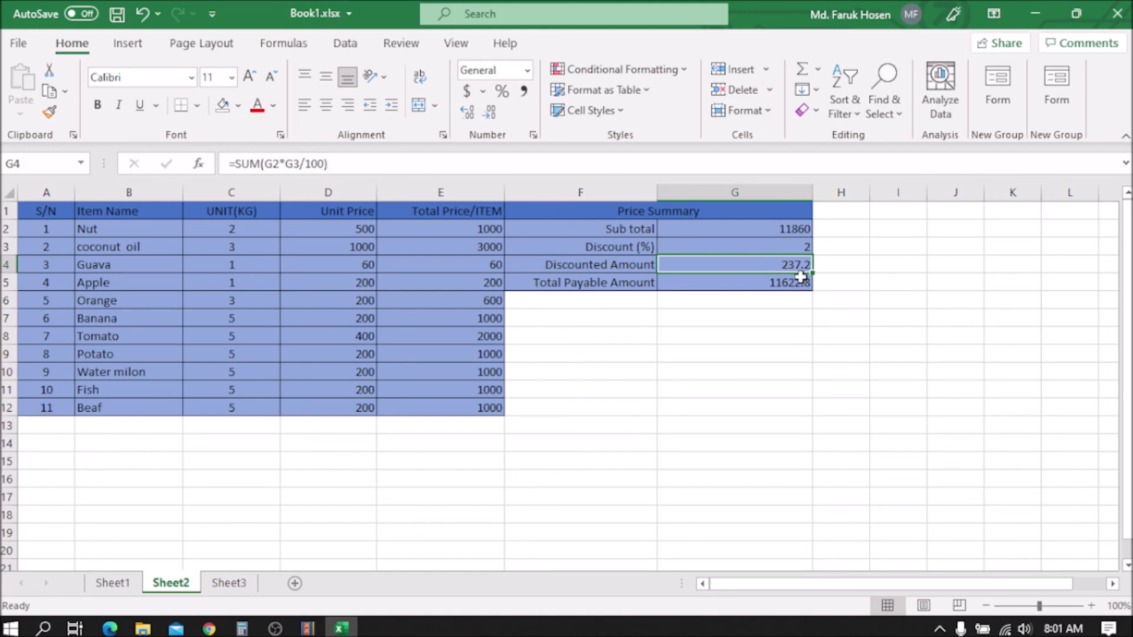
click(752, 280)
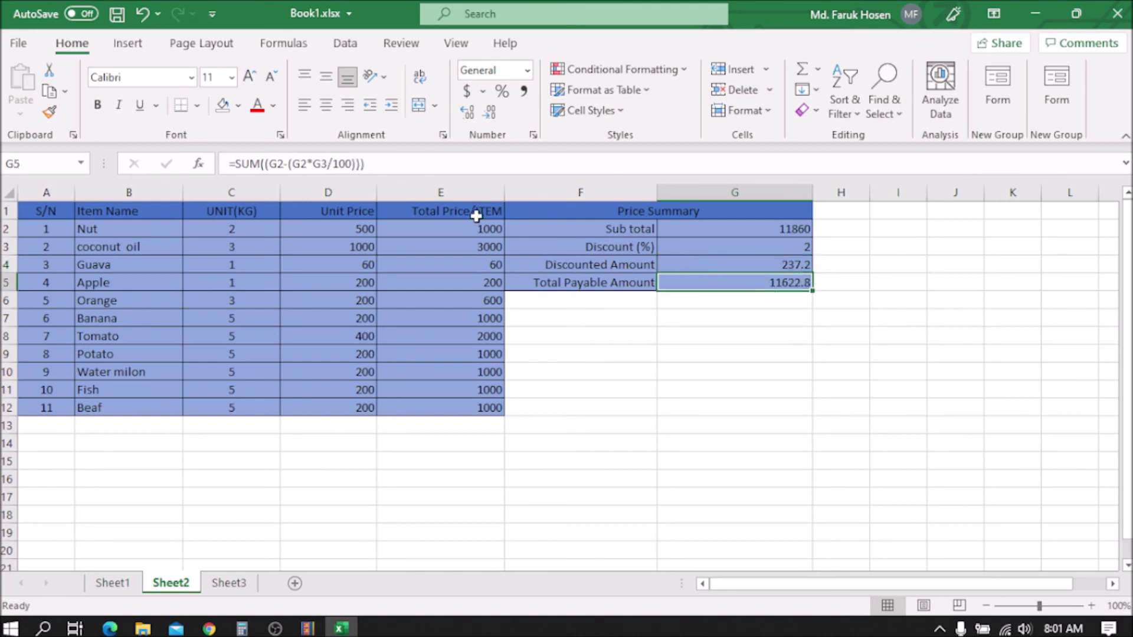
drag(407, 165, 185, 161)
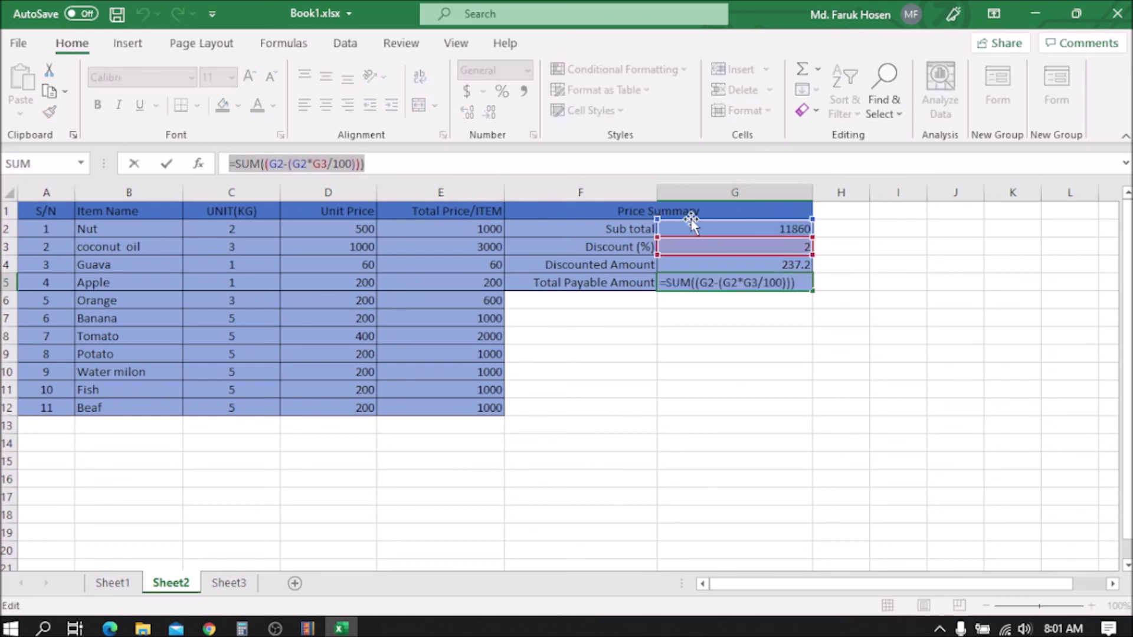
click(166, 164)
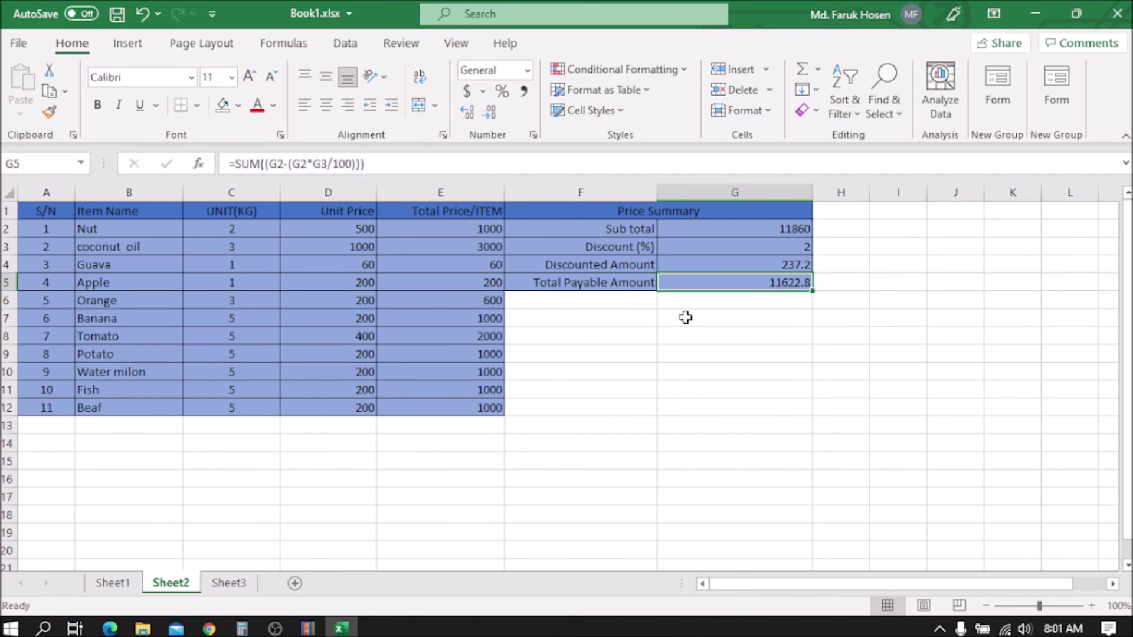